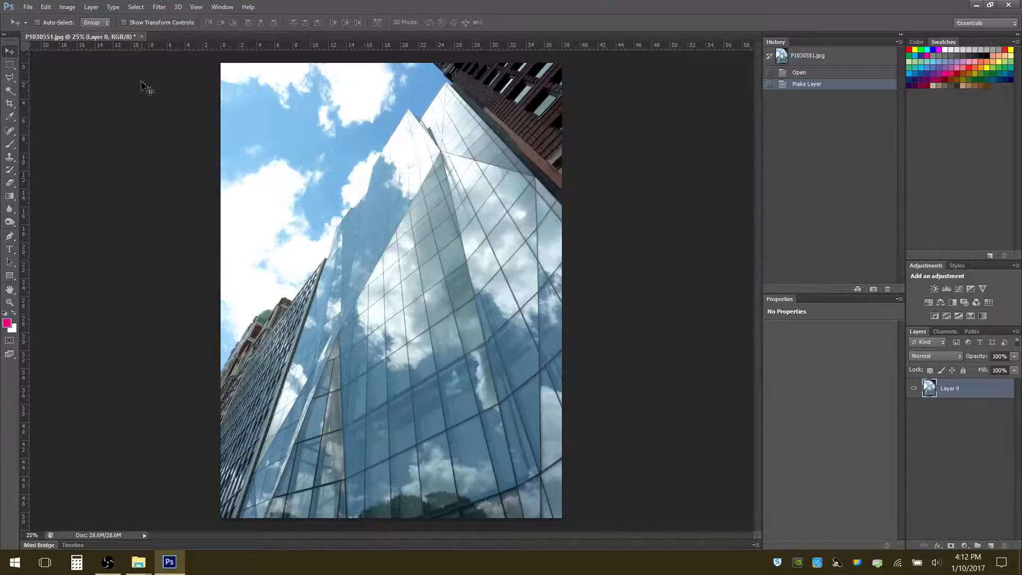
click(30, 8)
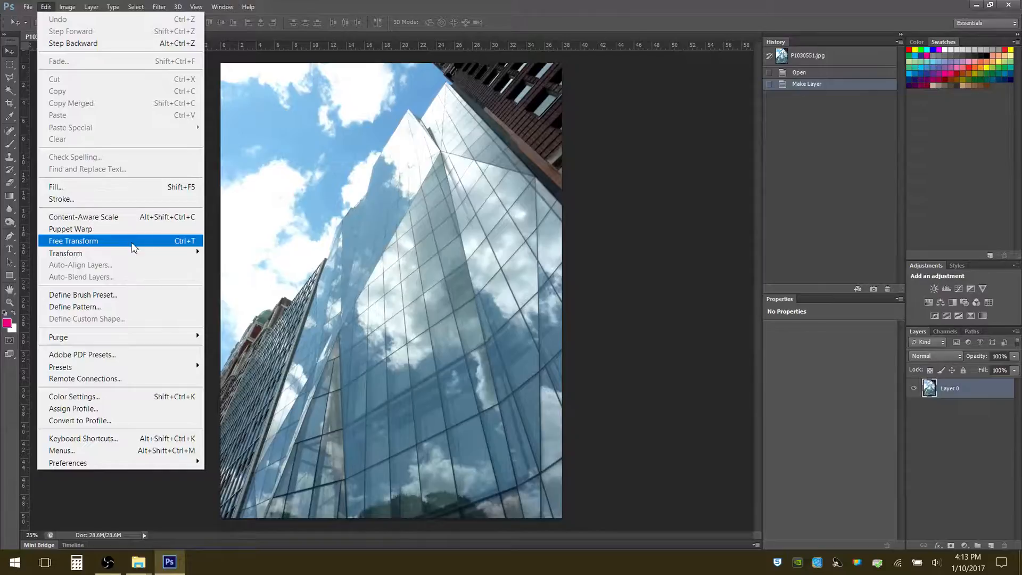
mouse_move(132, 258)
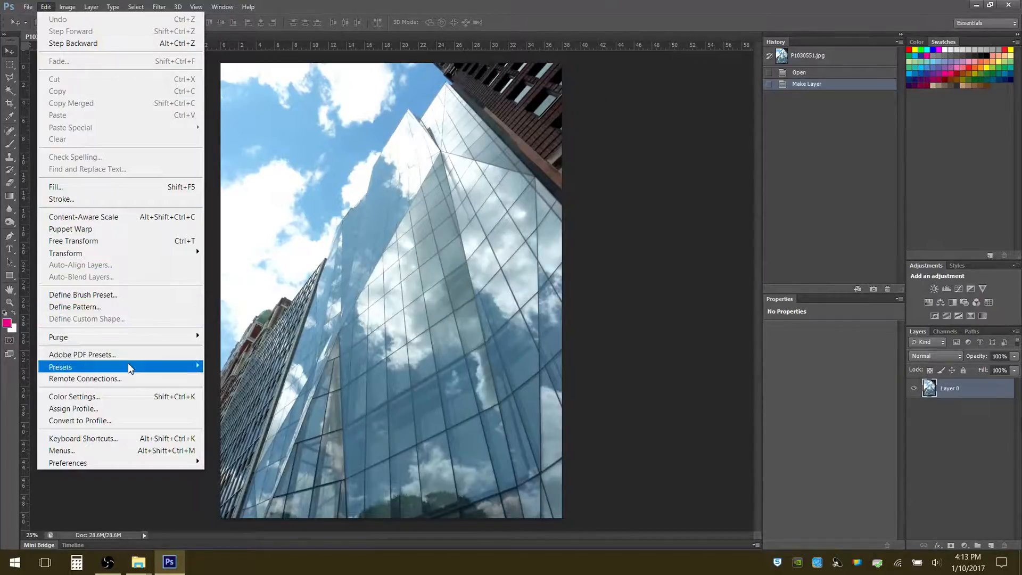
mouse_move(112, 467)
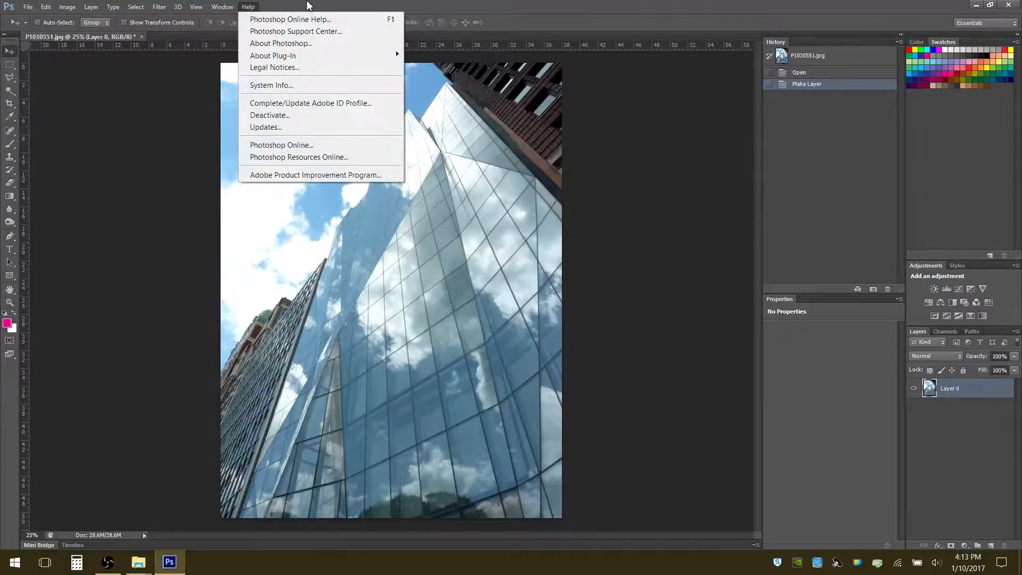
mouse_move(68, 9)
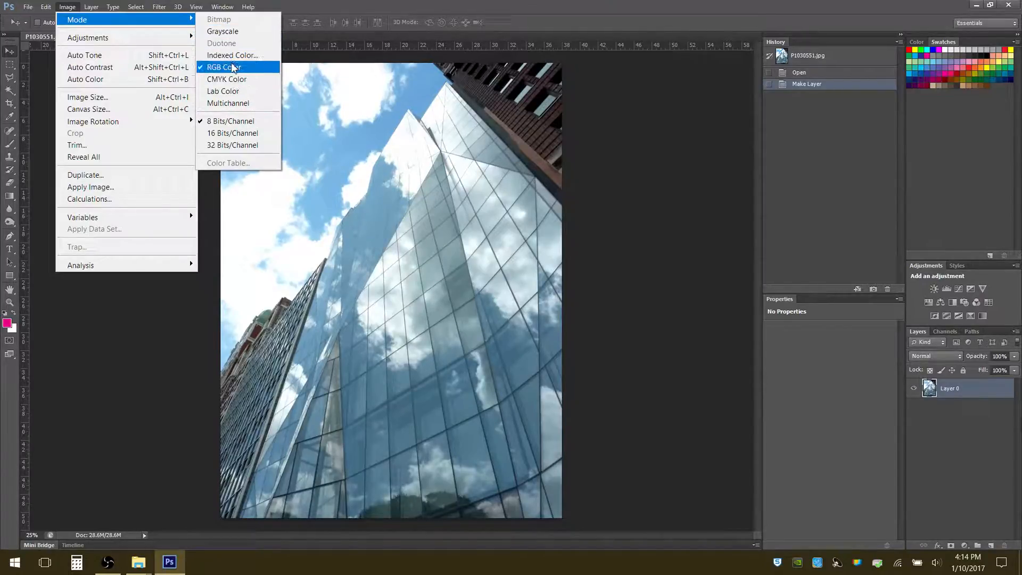
mouse_move(155, 37)
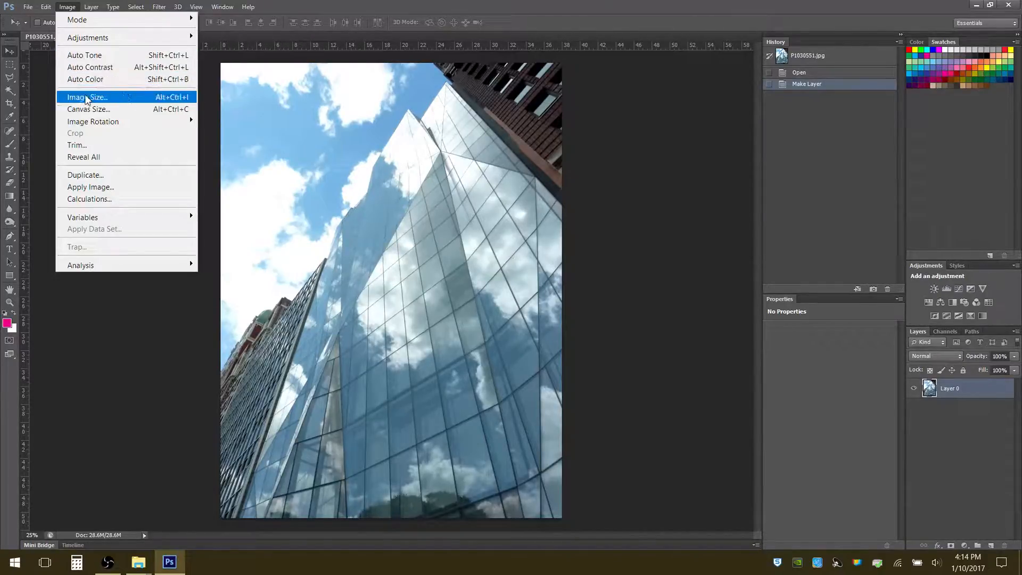
Look over the image size settings, switch Constrain Proportions off and back on, and cancel without resizing
click(86, 98)
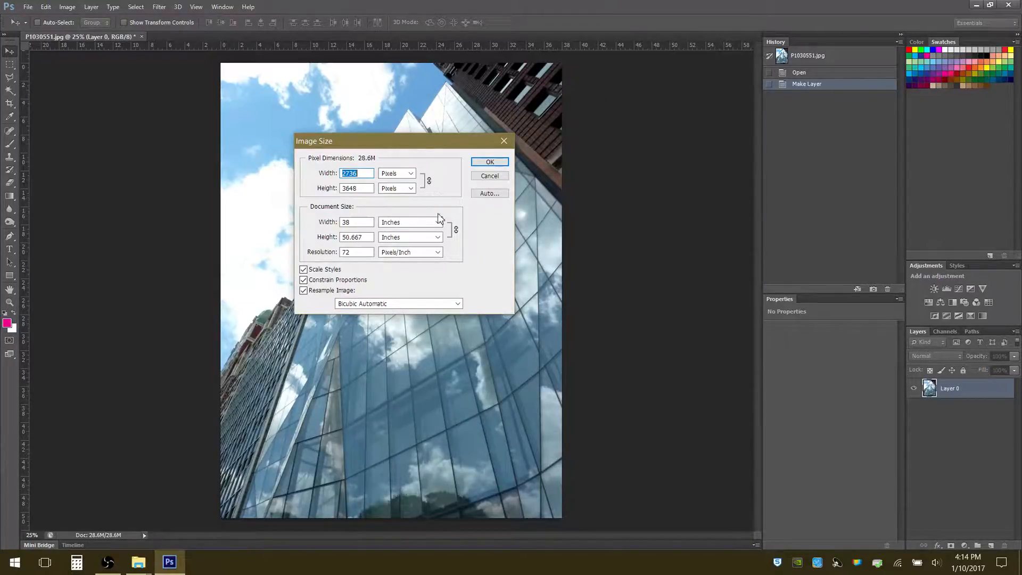
click(303, 280)
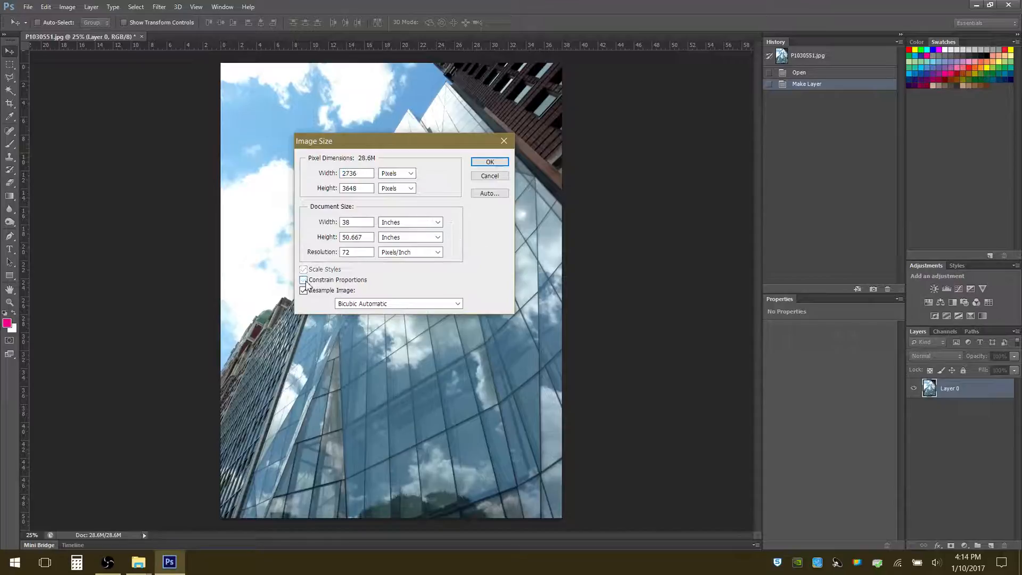
click(304, 281)
click(488, 176)
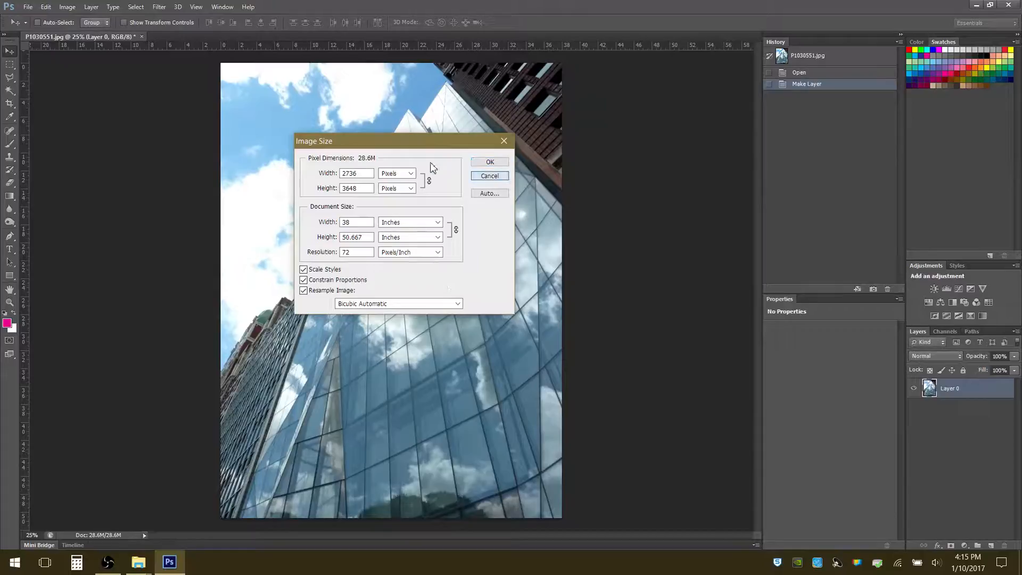
Try widening the canvas to 50 inches around the photo, and undo the canvas size change
click(66, 7)
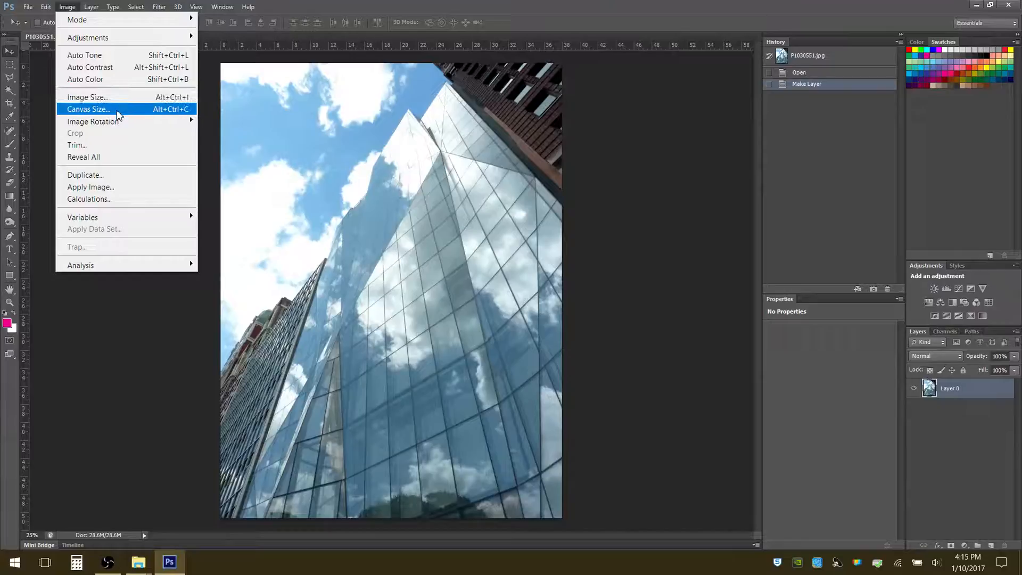
click(118, 114)
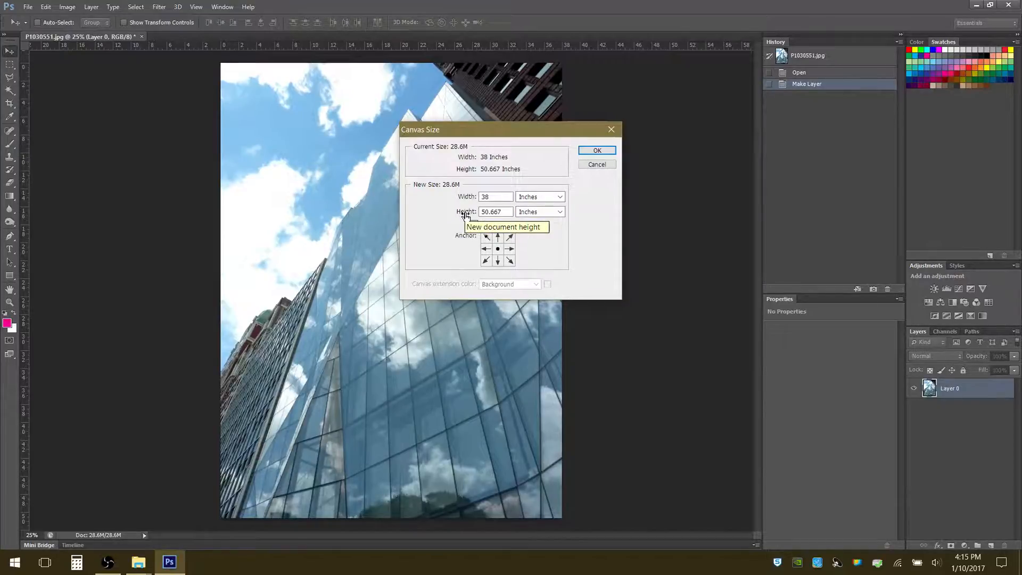
click(471, 199)
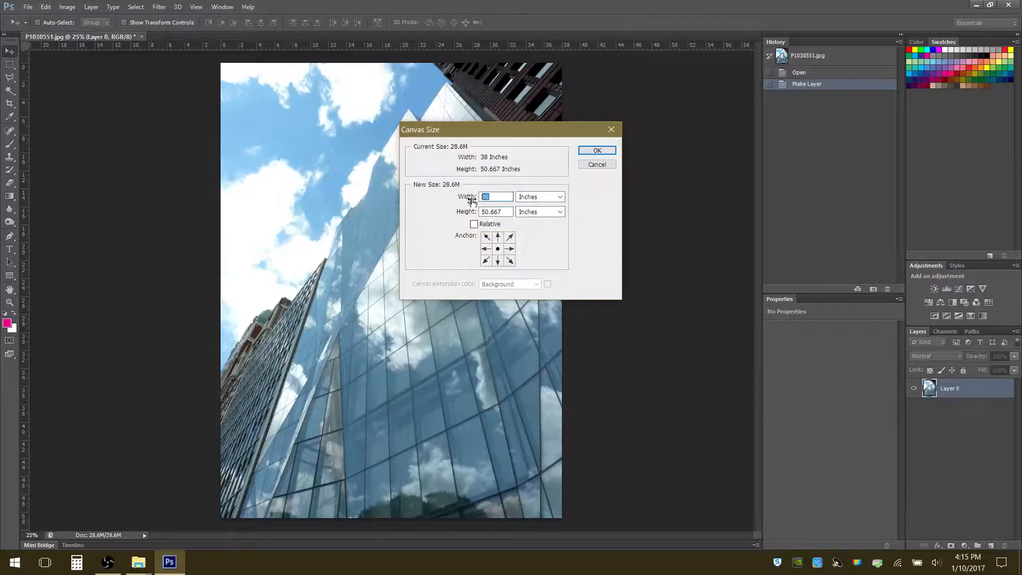
text(50)
click(591, 152)
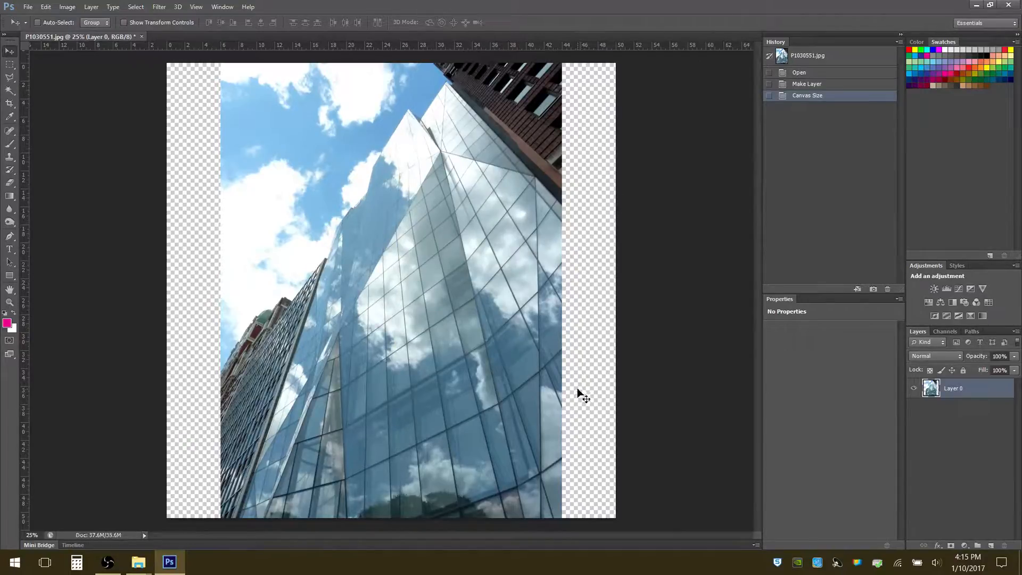
key(ctrl+z)
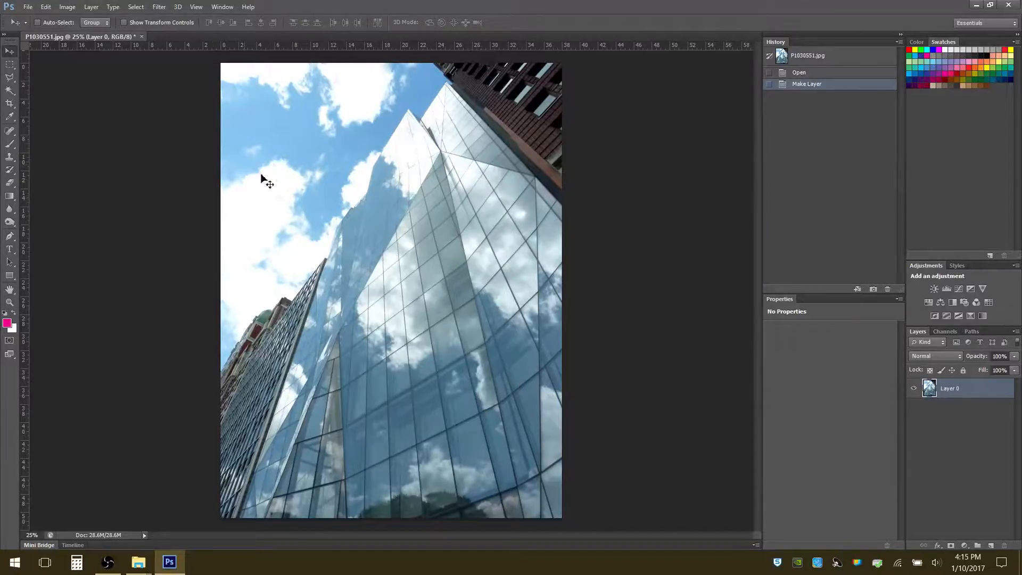
click(67, 7)
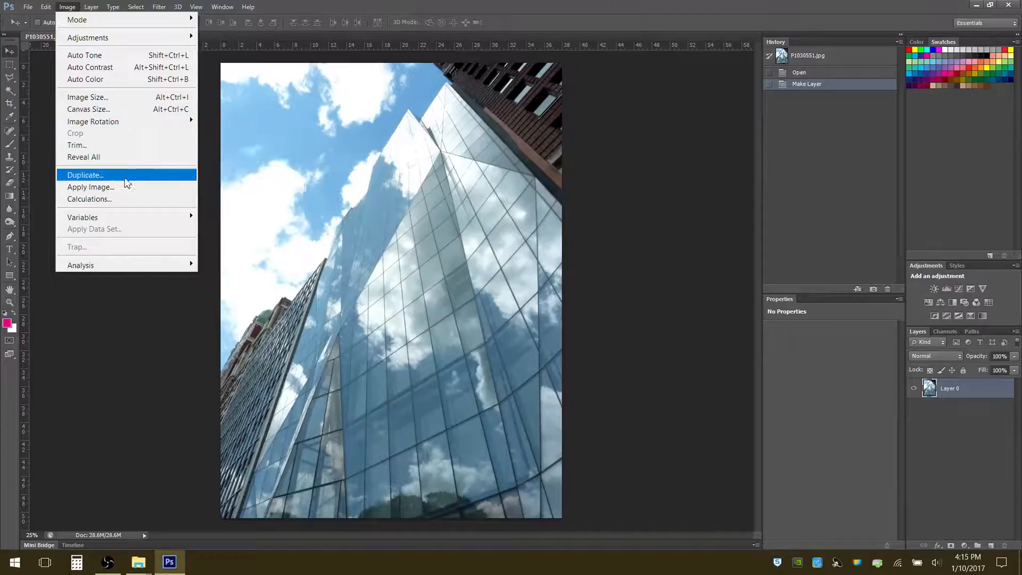
mouse_move(92, 6)
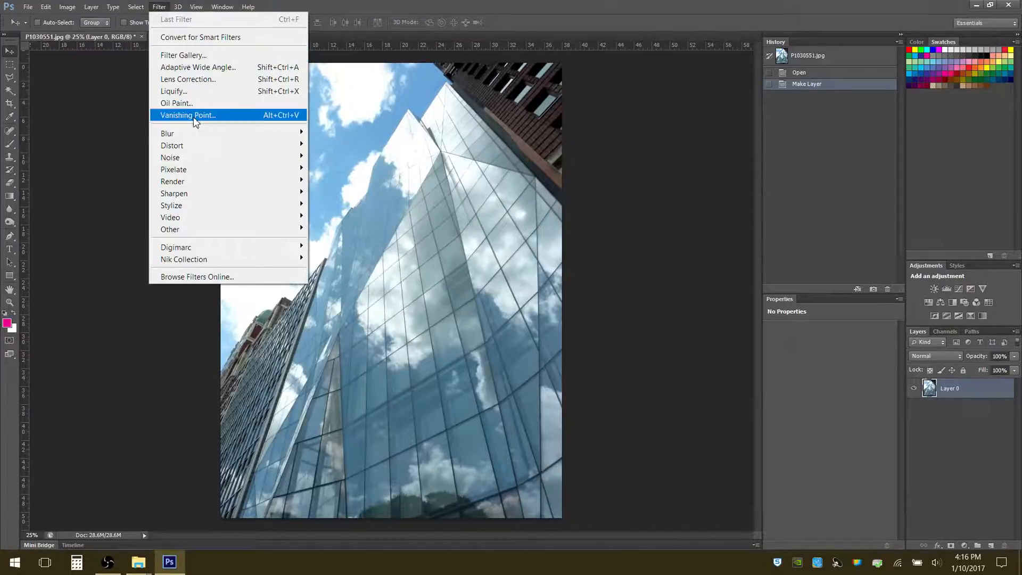
mouse_move(194, 137)
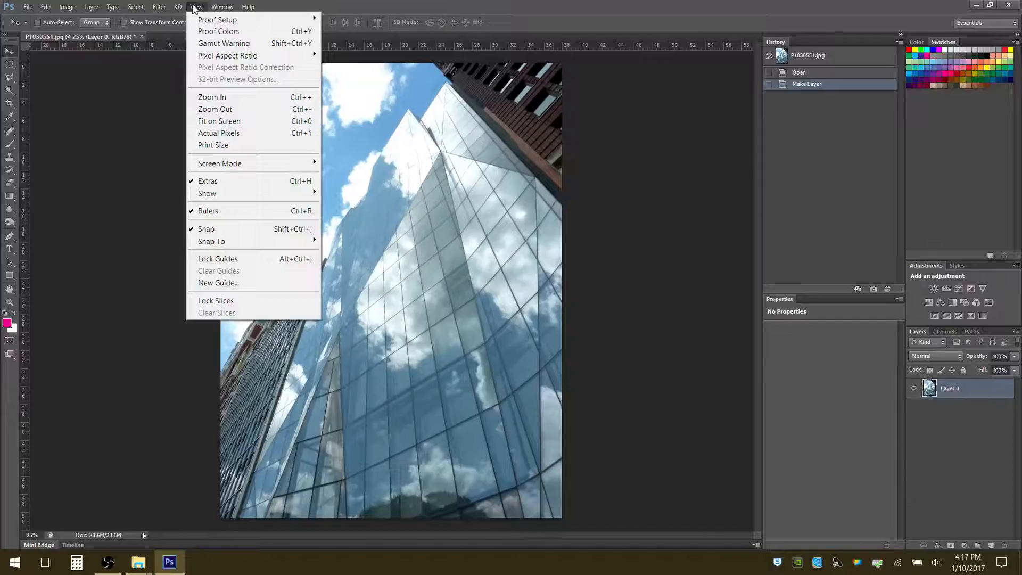
mouse_move(249, 8)
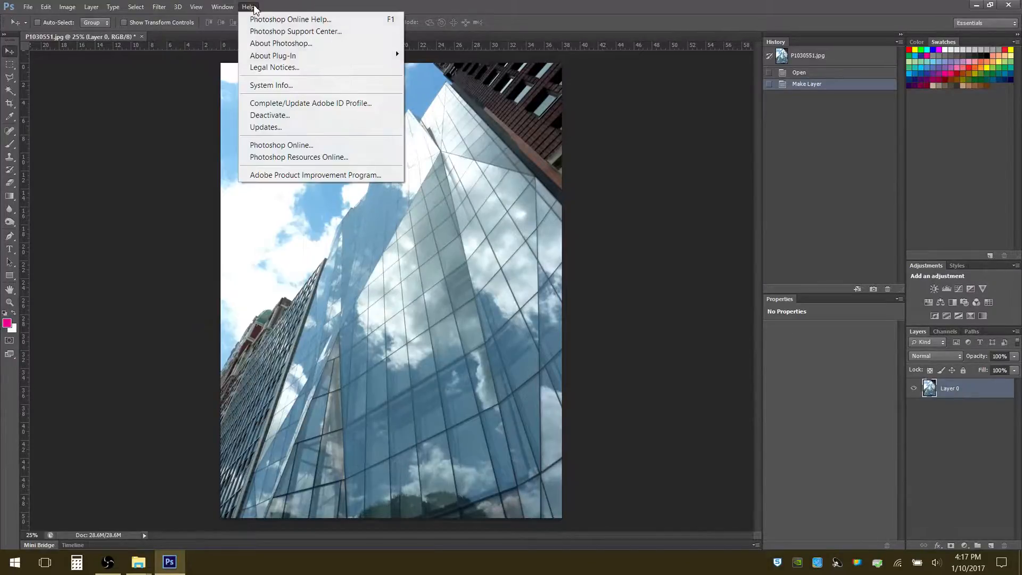
click(506, 11)
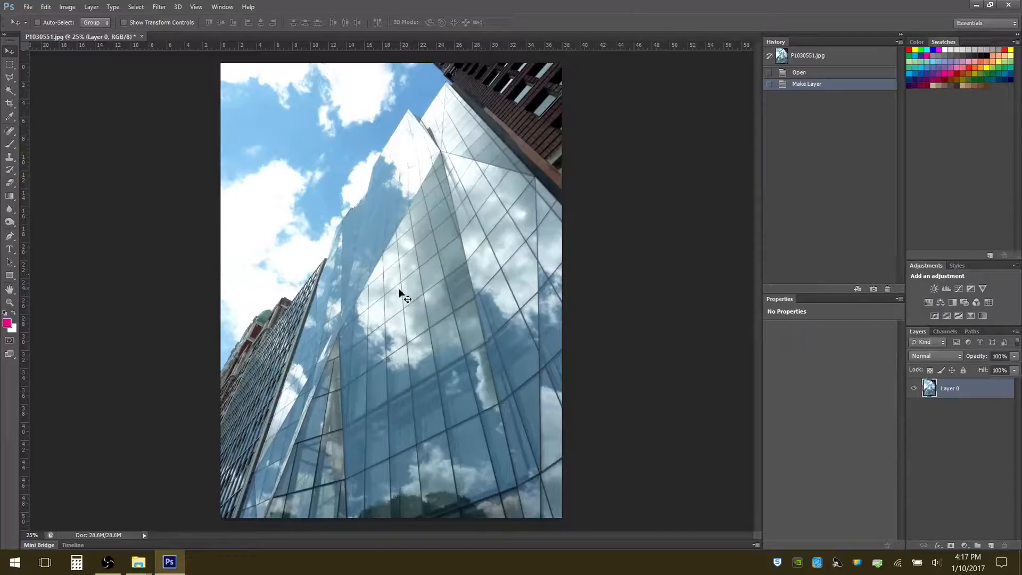
Try moving the photo layer to the right and slightly up on the canvas, and undo the move
drag(395, 286, 458, 276)
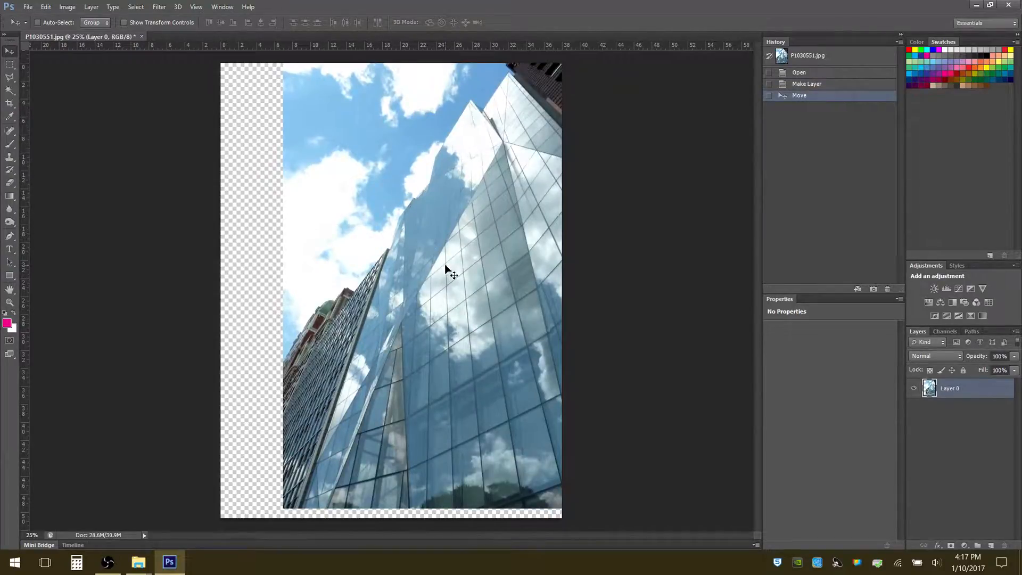
key(ctrl+z)
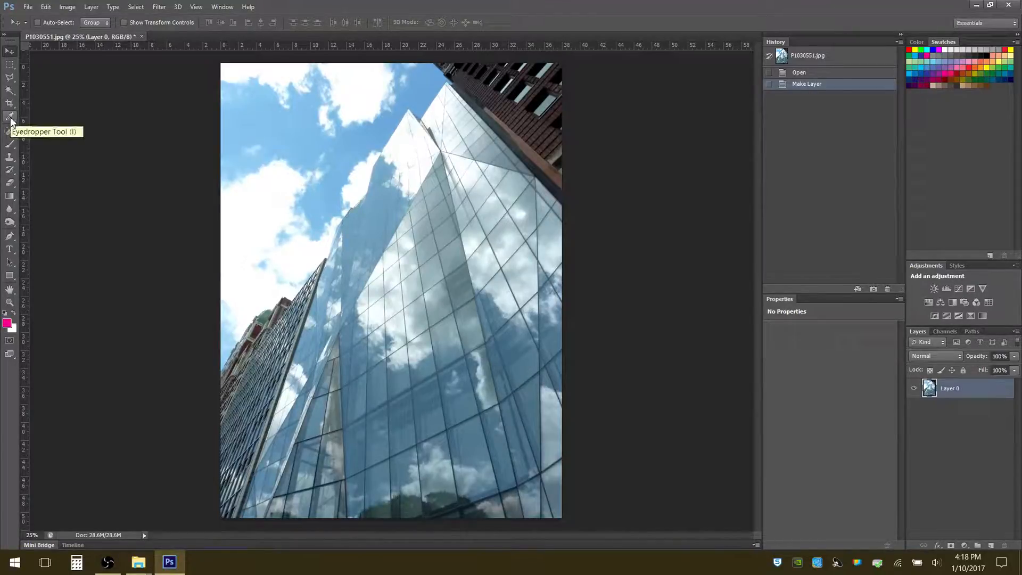
Select a wide rectangle over the sky and tower with the Rectangular Marquee, shift the selection down onto the glass facade, and deselect
click(12, 66)
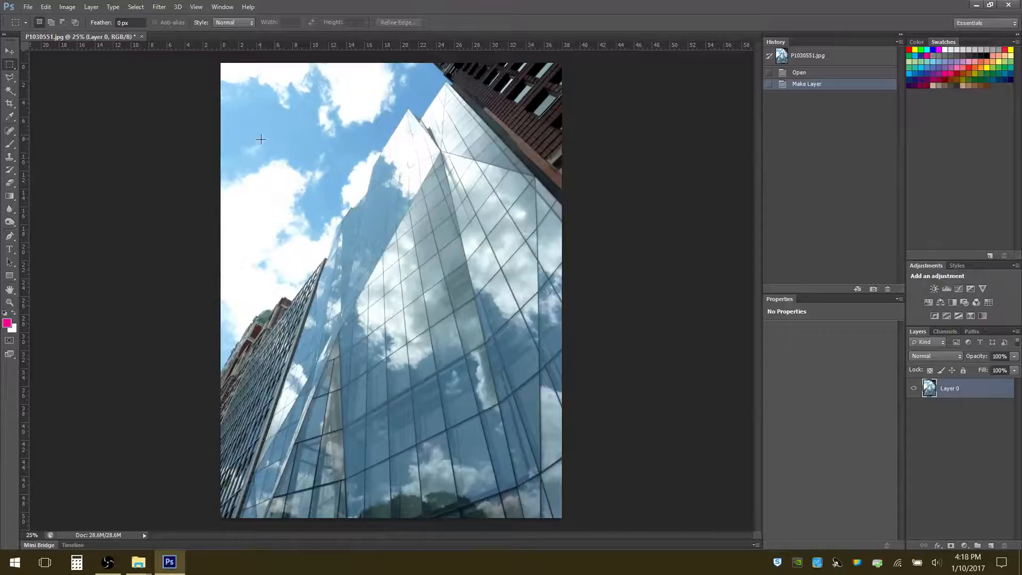
drag(261, 139, 452, 226)
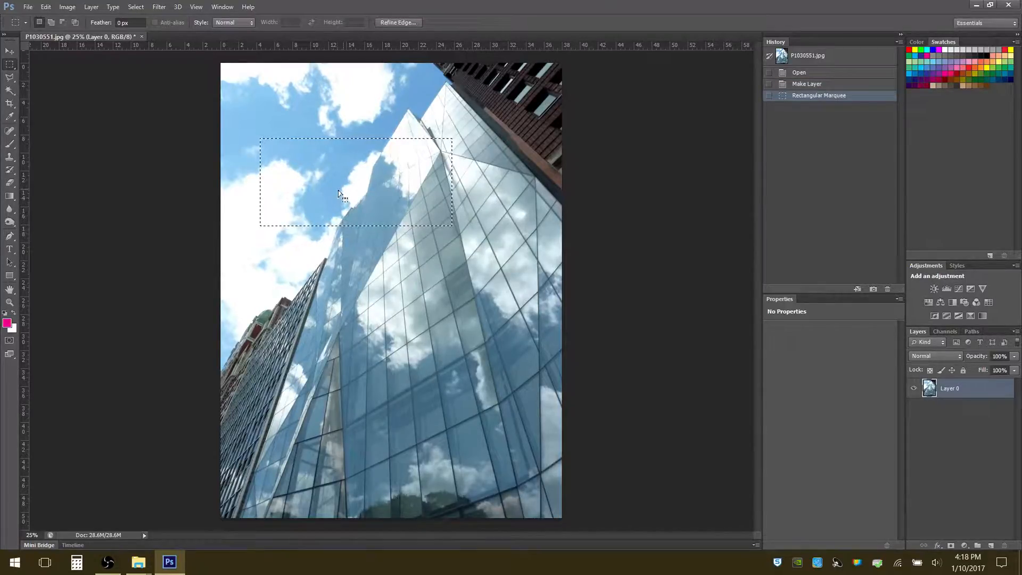
drag(338, 194, 376, 283)
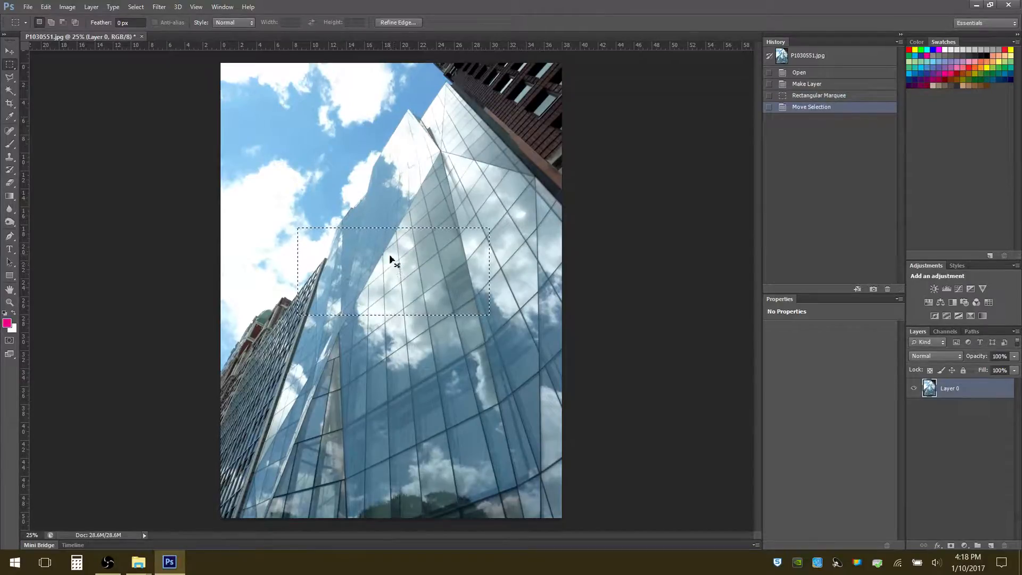
click(382, 254)
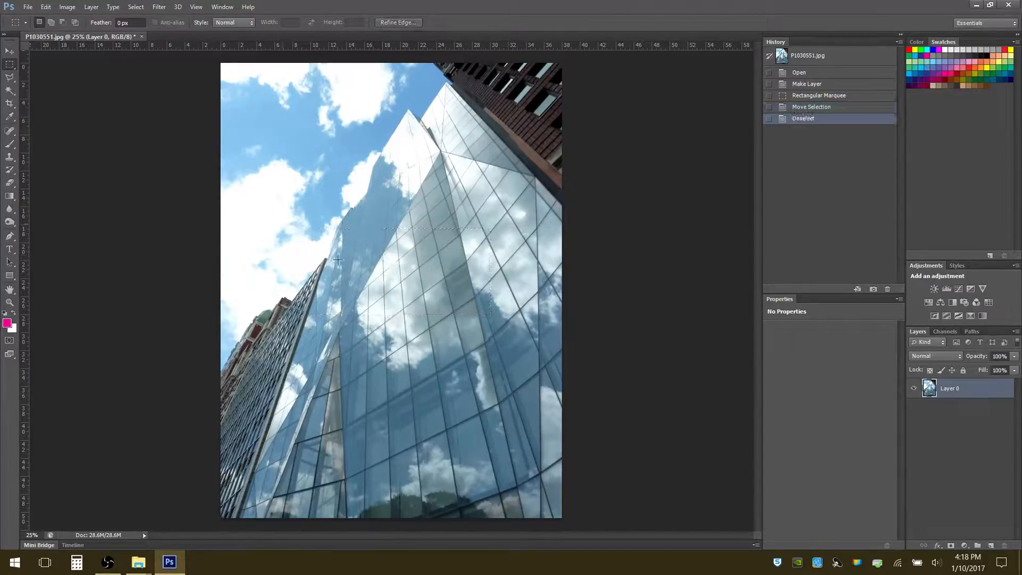
right_click(15, 69)
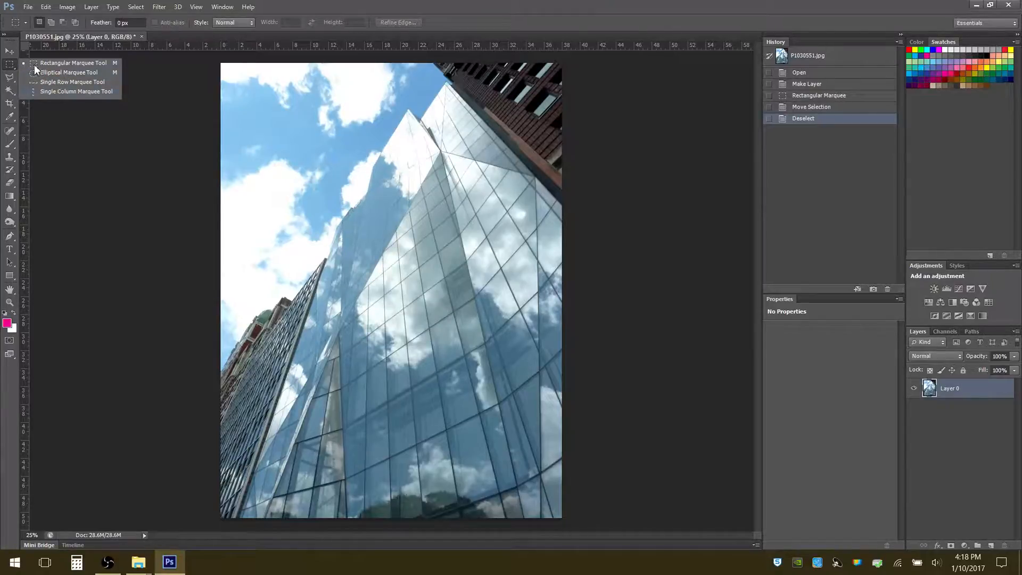
click(10, 69)
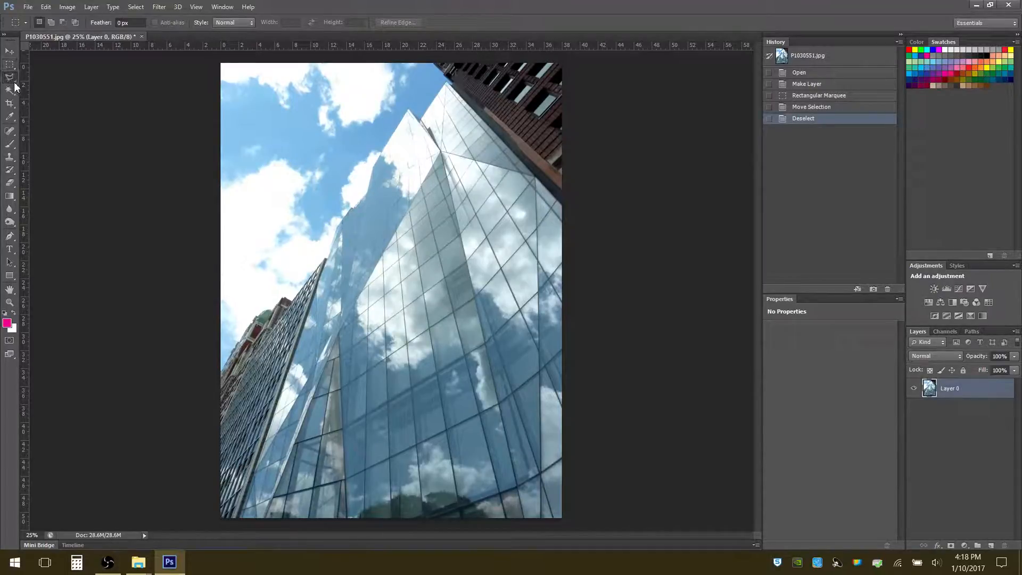
Draw a freehand oval selection around the upper part of the glass tower with the Lasso tool, and deselect it
click(10, 80)
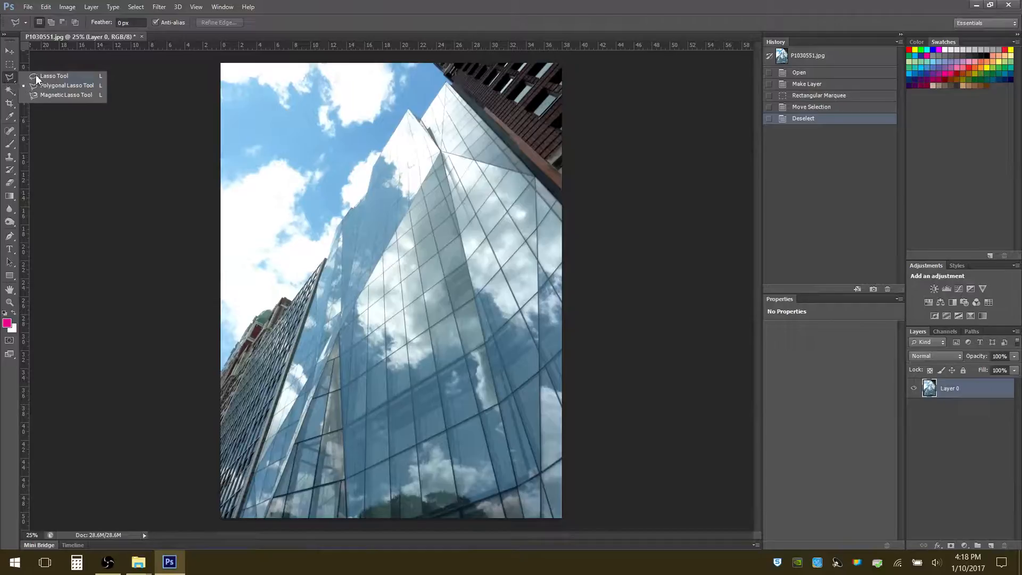
click(42, 78)
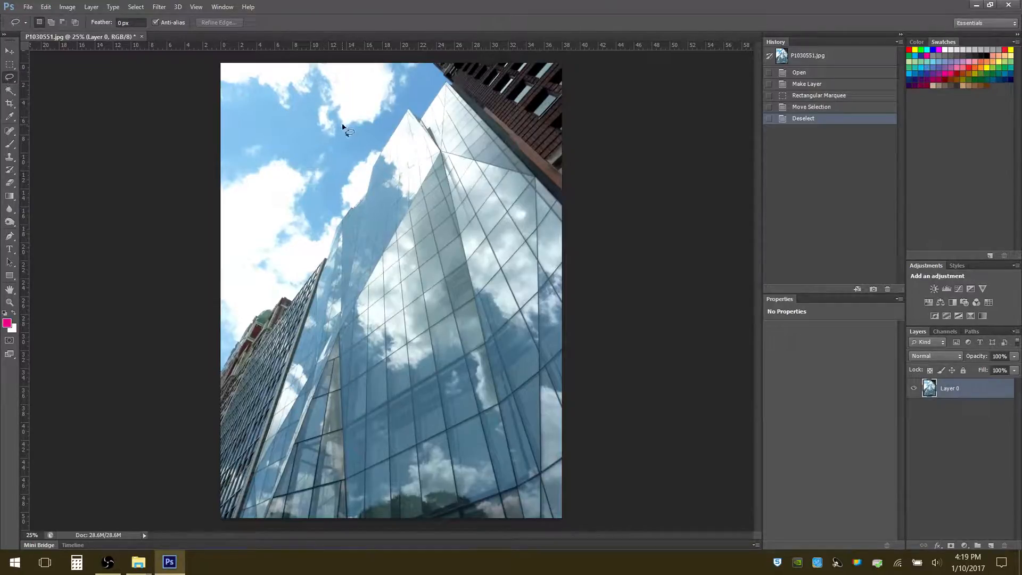
mouse_move(341, 125)
mouse_down()
mouse_move(302, 165)
mouse_move(276, 217)
mouse_move(288, 285)
mouse_move(376, 339)
mouse_move(449, 297)
mouse_move(469, 230)
mouse_move(456, 170)
mouse_move(422, 126)
mouse_move(375, 108)
mouse_move(341, 125)
mouse_up()
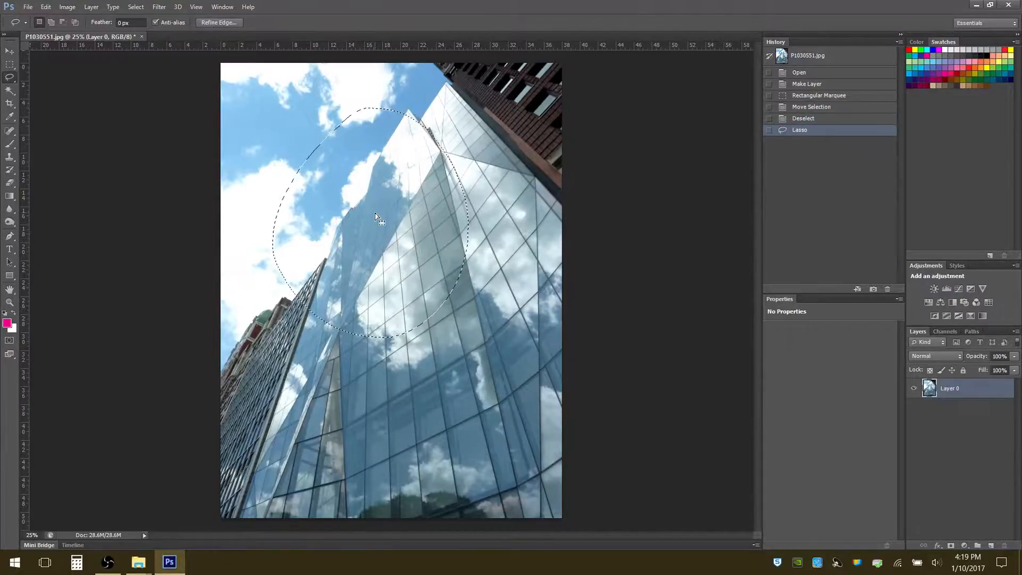
key(ctrl+d)
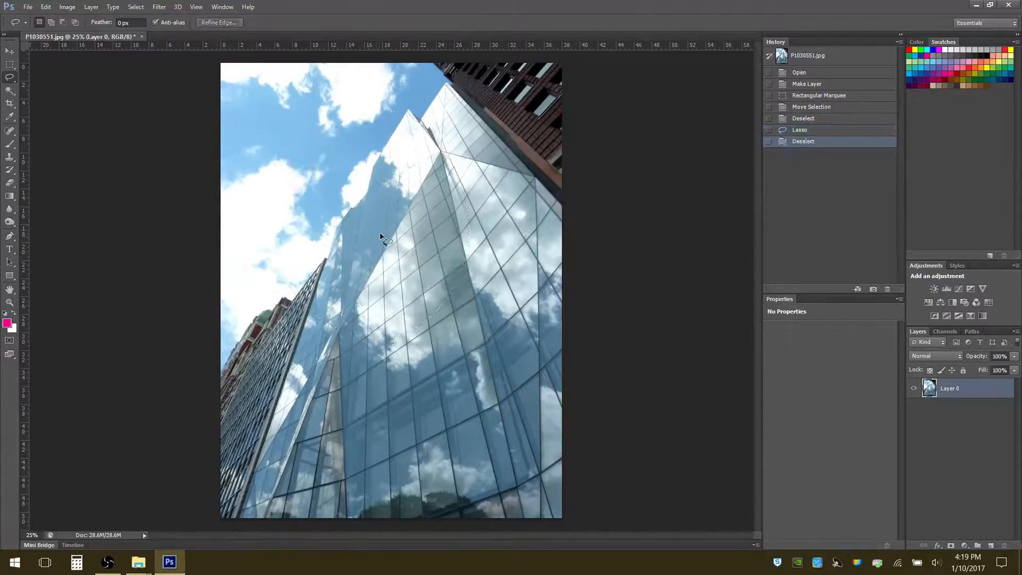
Try outlining the pointed tip of the glass tower with the Polygonal Lasso, and clear the selection
right_click(16, 86)
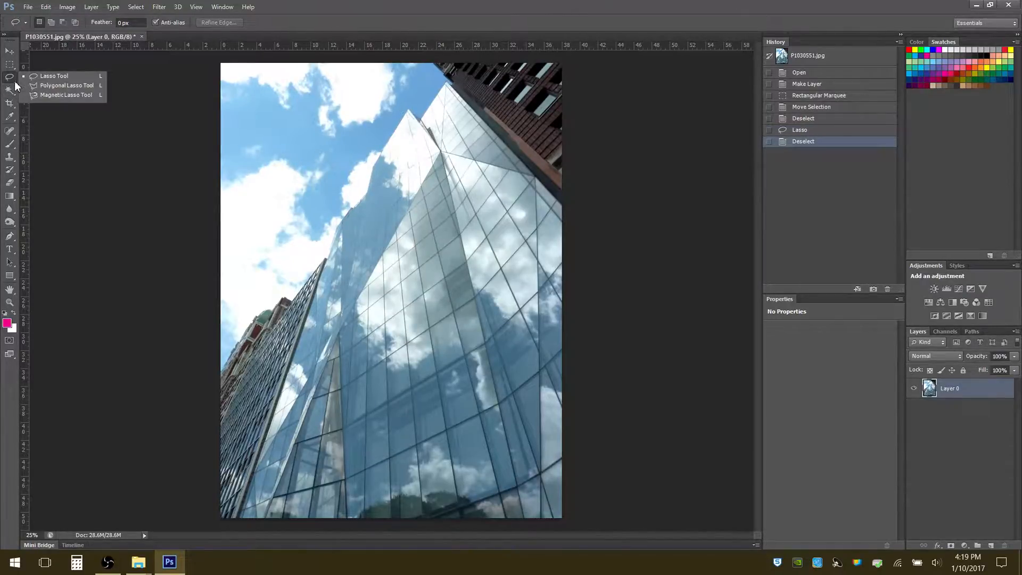
click(52, 88)
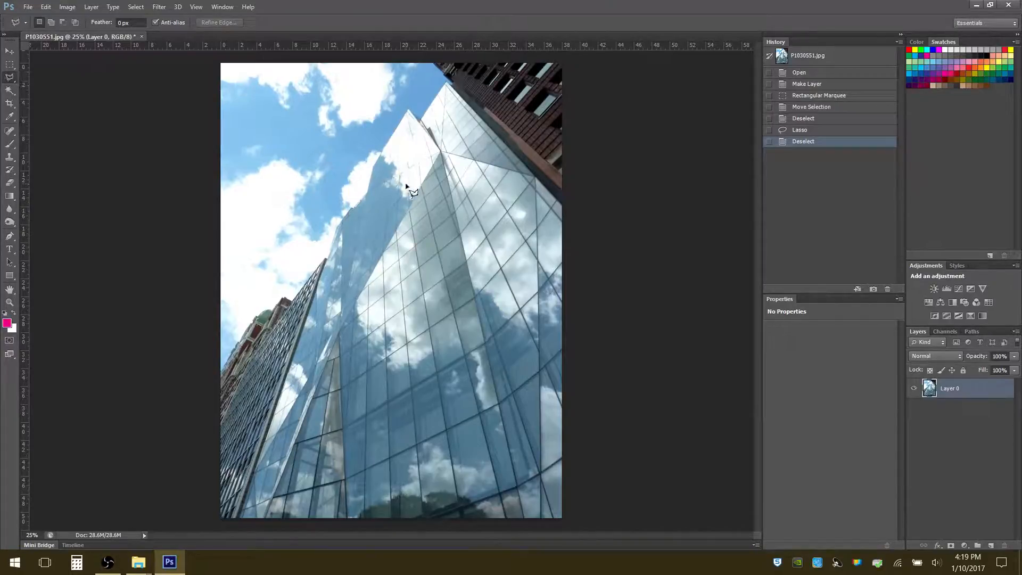
click(409, 110)
click(373, 167)
click(368, 189)
click(442, 154)
click(410, 112)
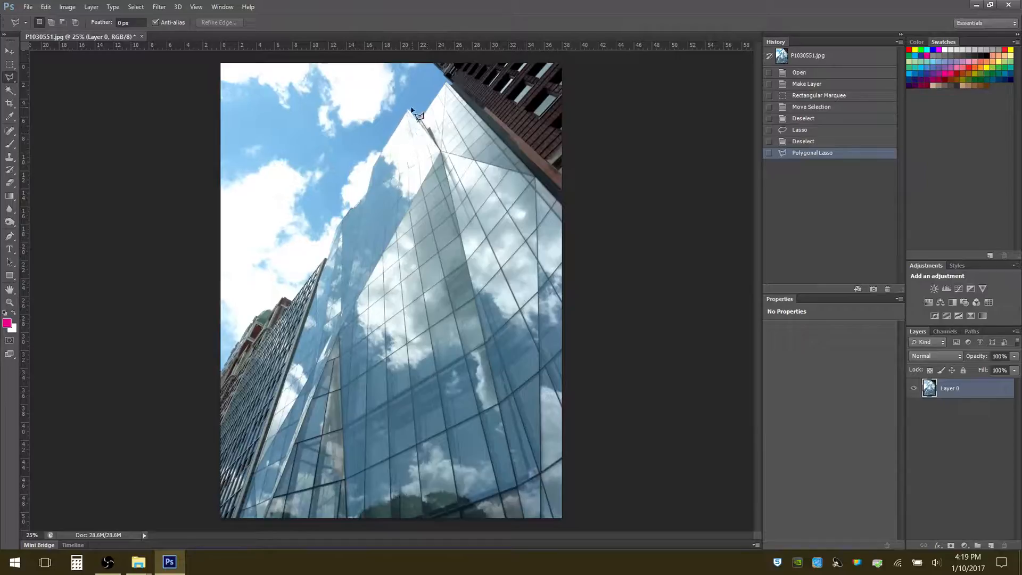
key(ctrl+d)
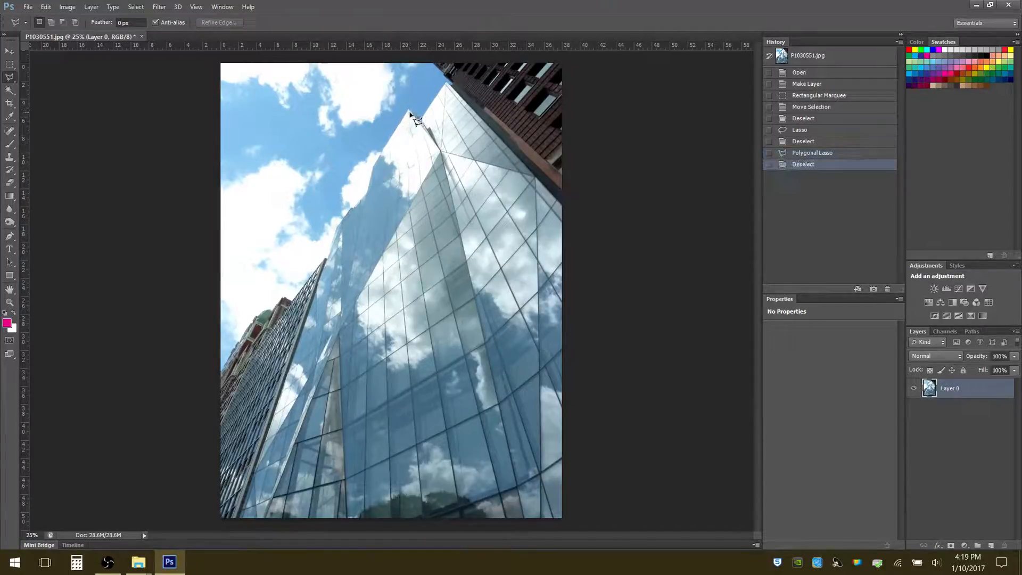
Select the pointed tip of the glass tower with a closed, straight-edged Polygonal Lasso outline
click(408, 111)
click(372, 161)
click(368, 188)
click(442, 154)
click(410, 111)
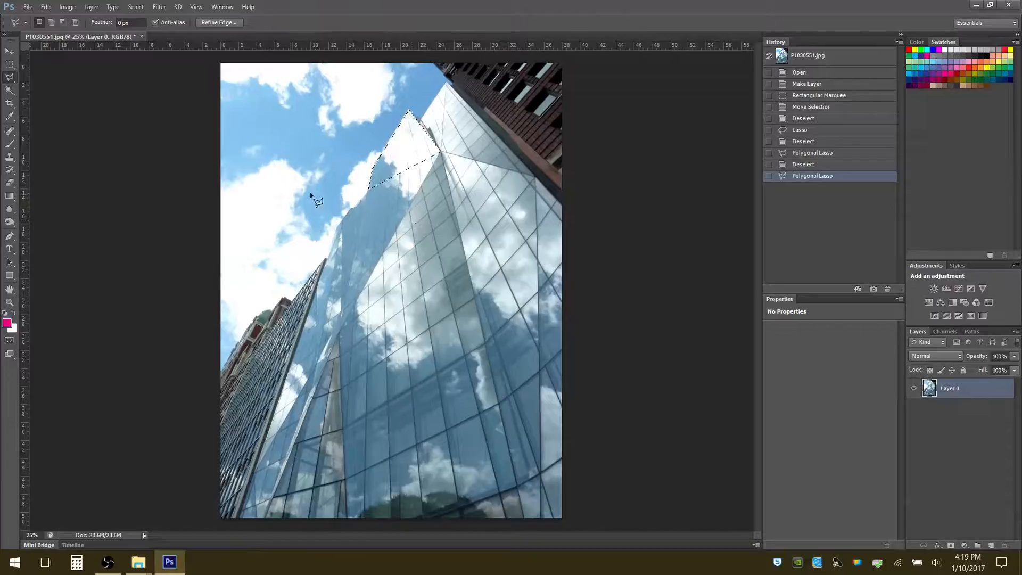
Trace the whole sky area along the building edges with the Magnetic Lasso, close the selection, and deselect it
right_click(16, 83)
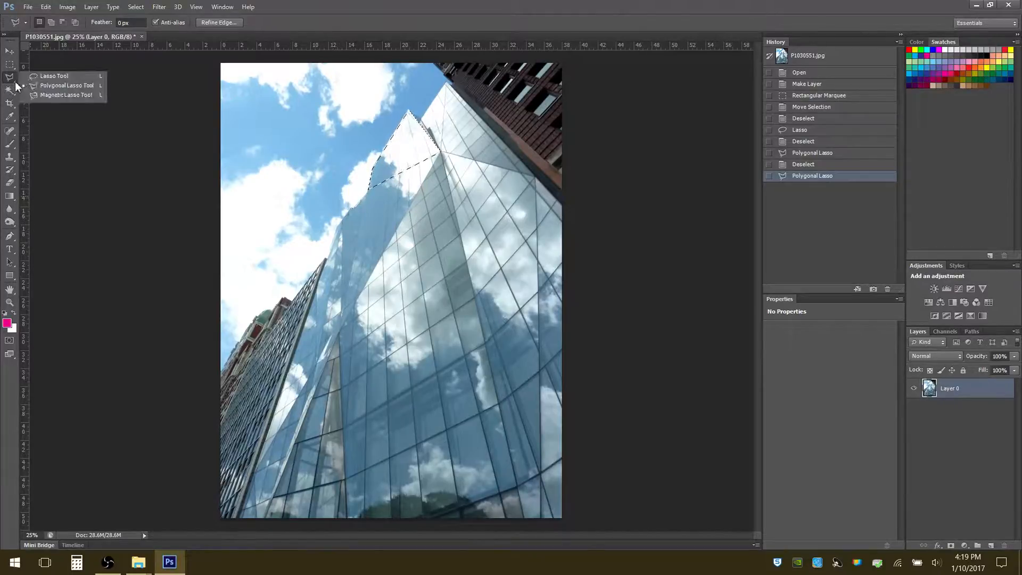
click(51, 94)
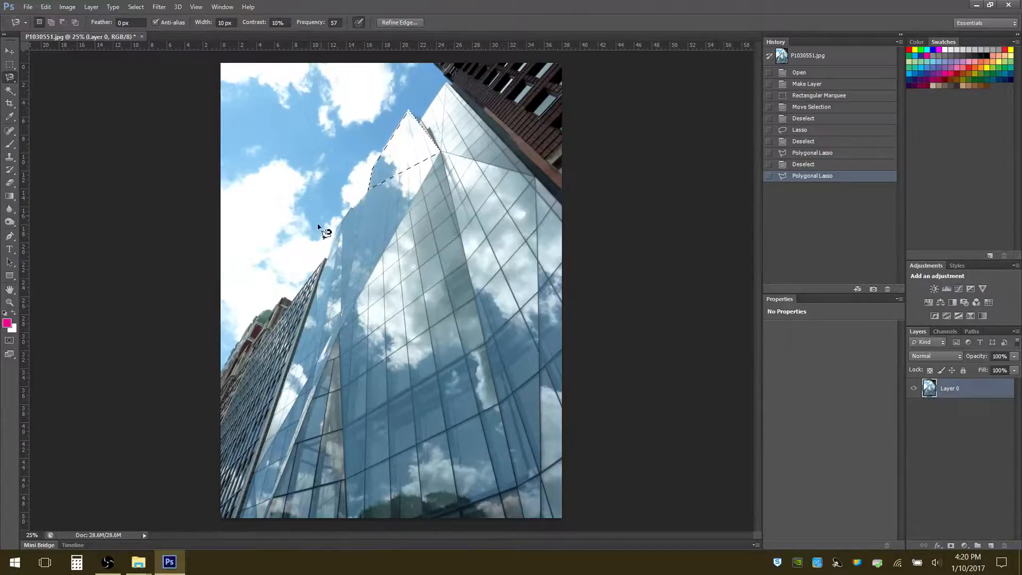
click(238, 341)
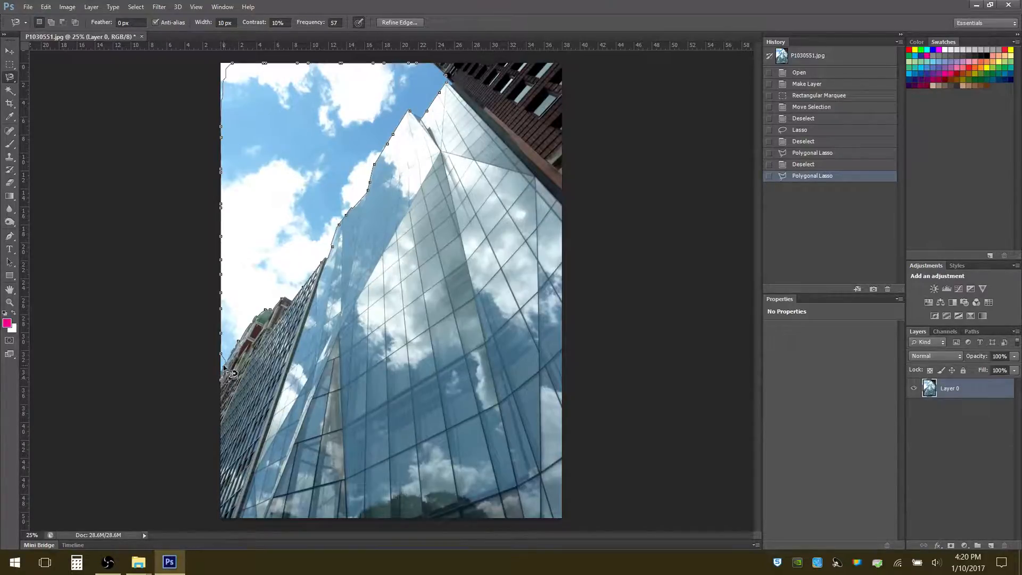
click(240, 351)
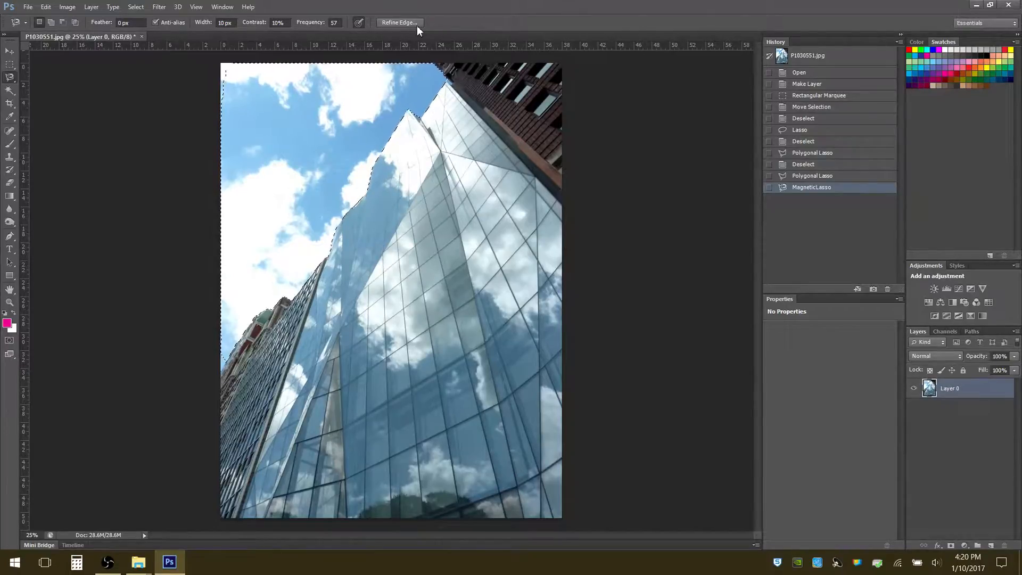
right_click(13, 83)
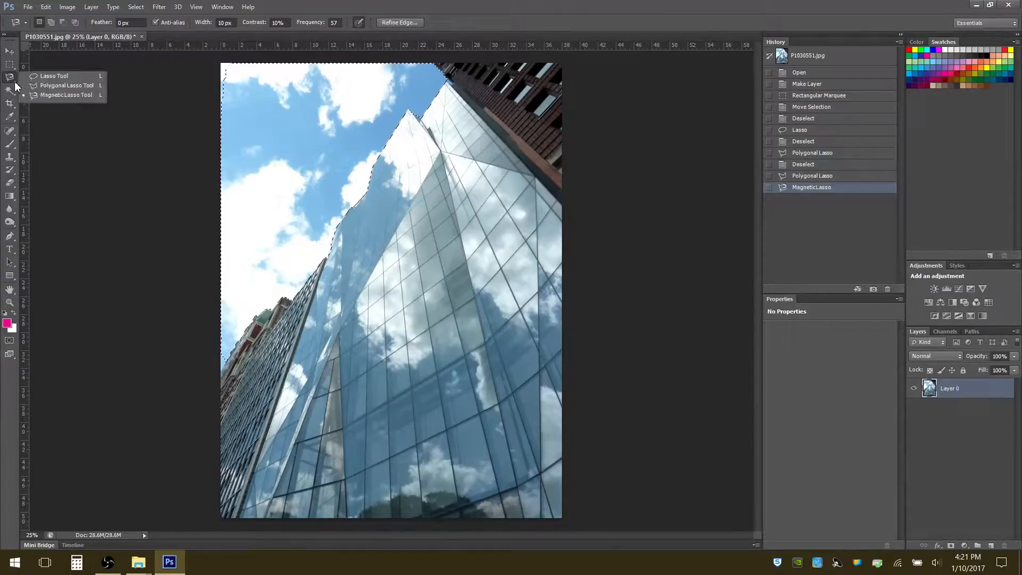
click(53, 86)
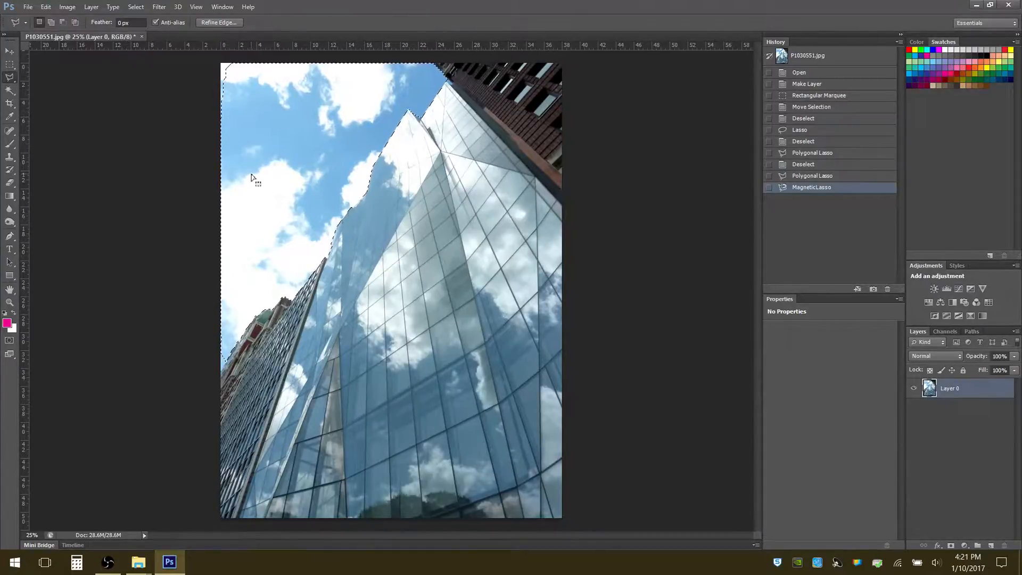
key(ctrl+d)
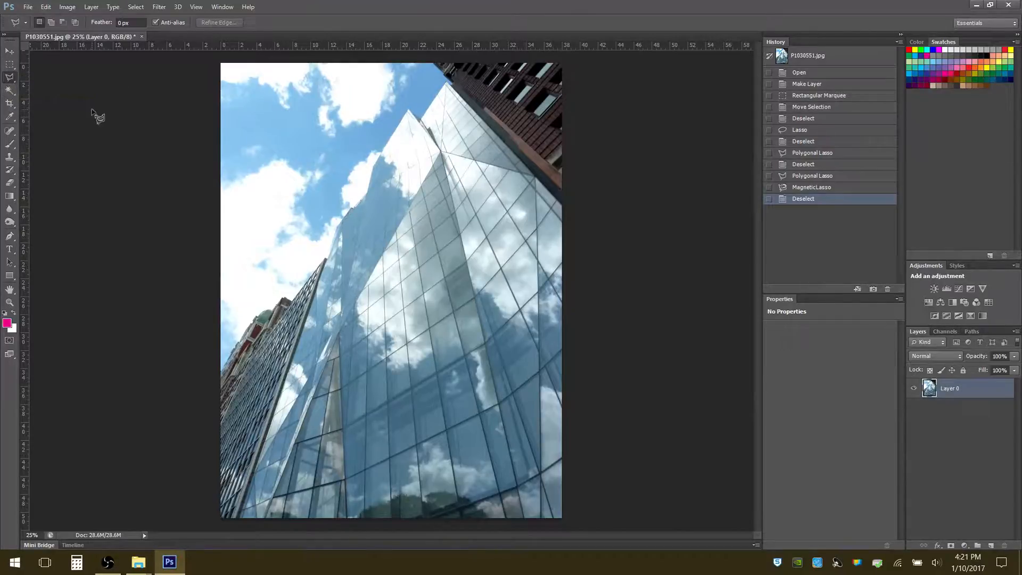
Draw a small Rectangular Marquee selection over the sky beside the glass tower, and deselect it
key(m)
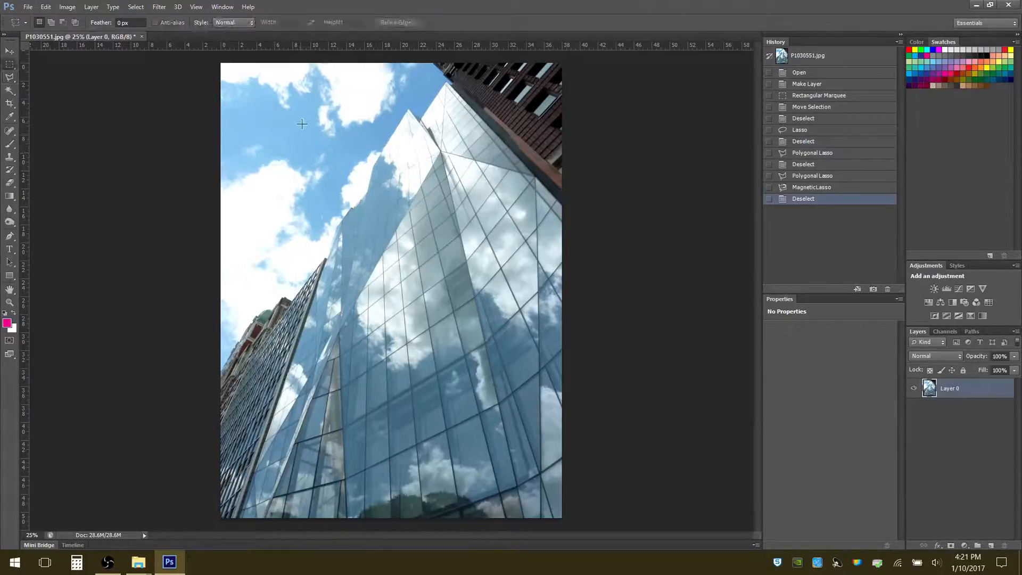
drag(296, 132, 360, 177)
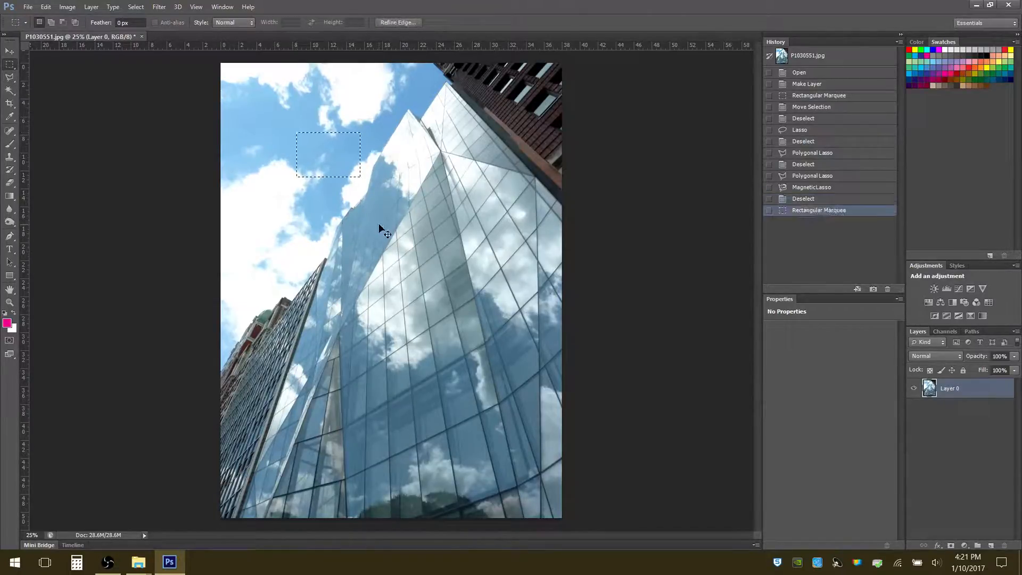
key(ctrl+d)
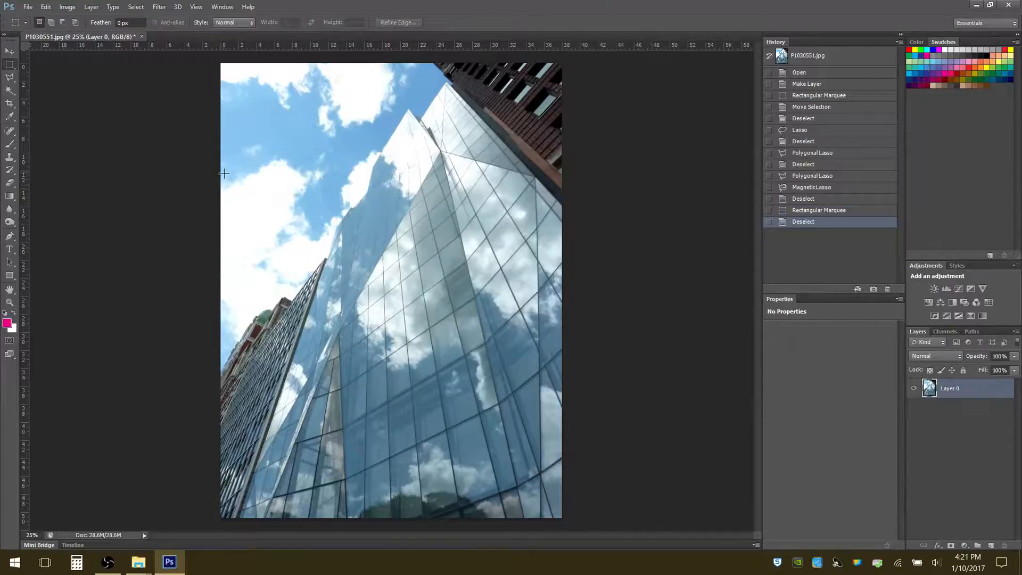
Select the large white cloud with the Magic Wand at tolerance 1, and invert the selection twice
key(w)
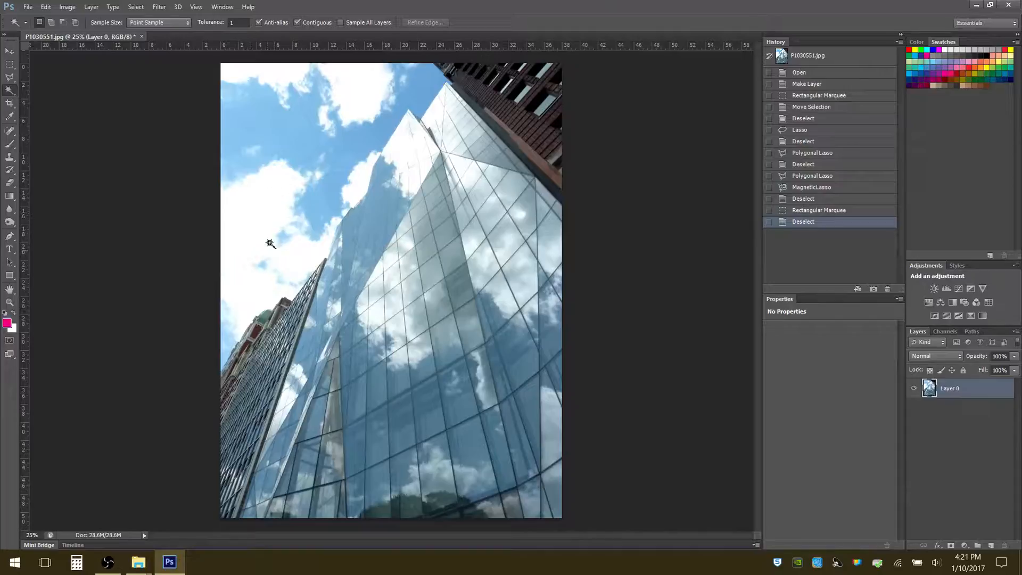
click(254, 206)
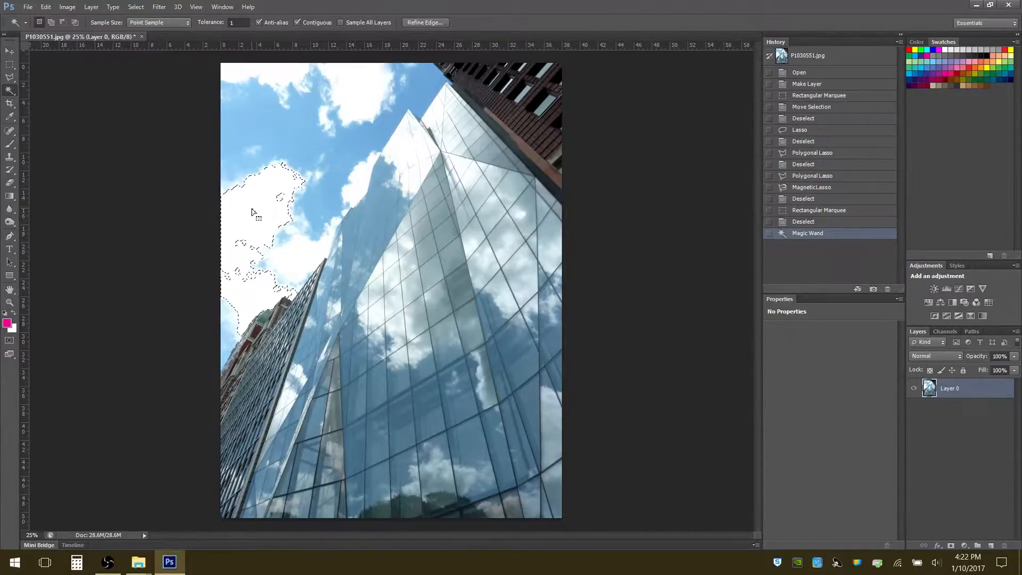
click(136, 7)
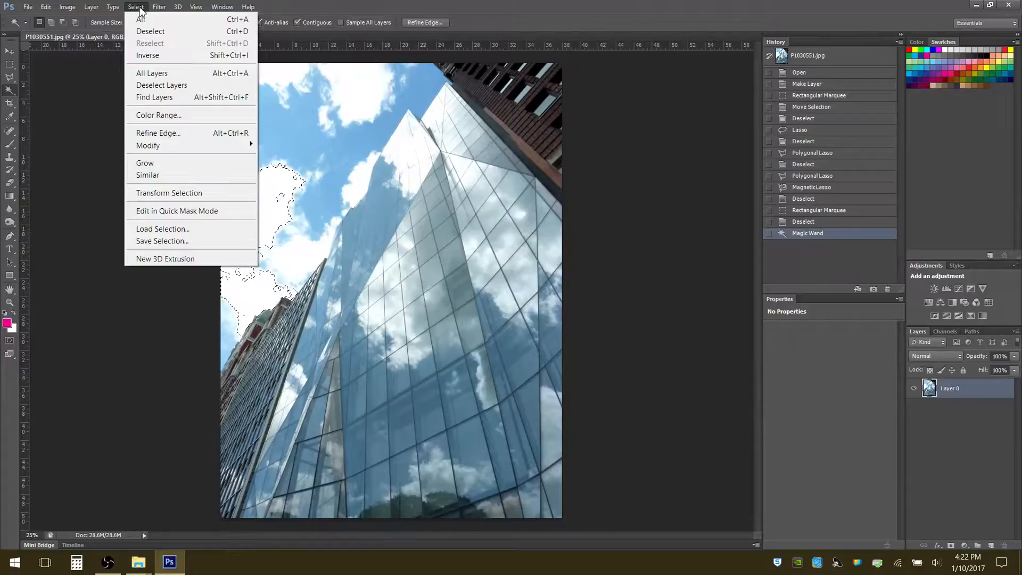
click(149, 56)
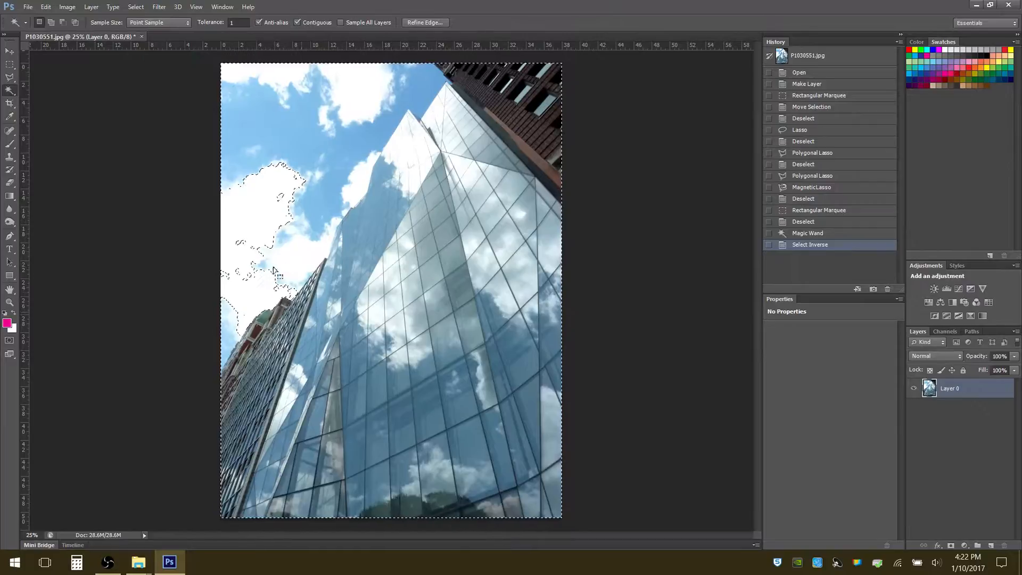
click(137, 7)
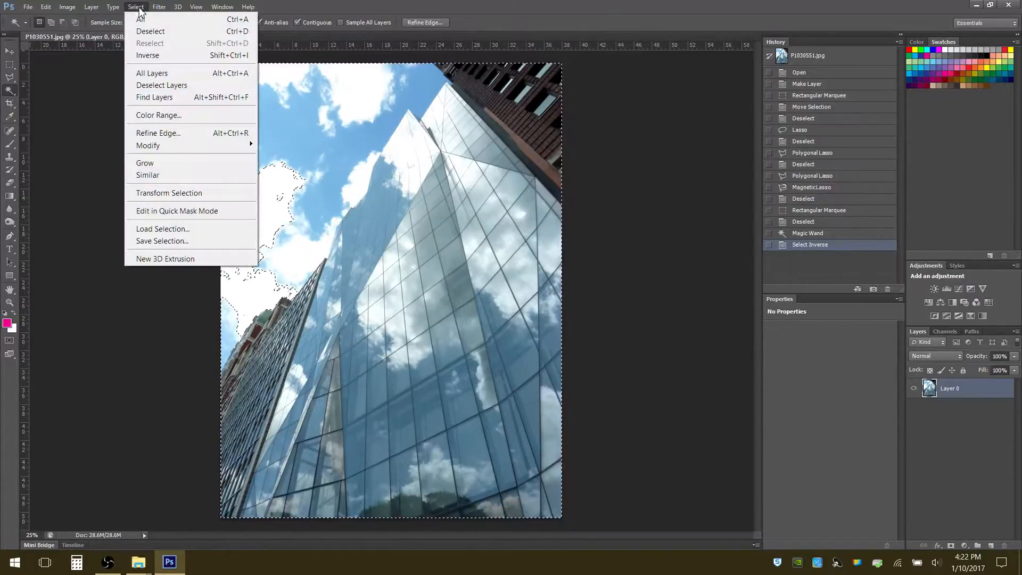
click(149, 55)
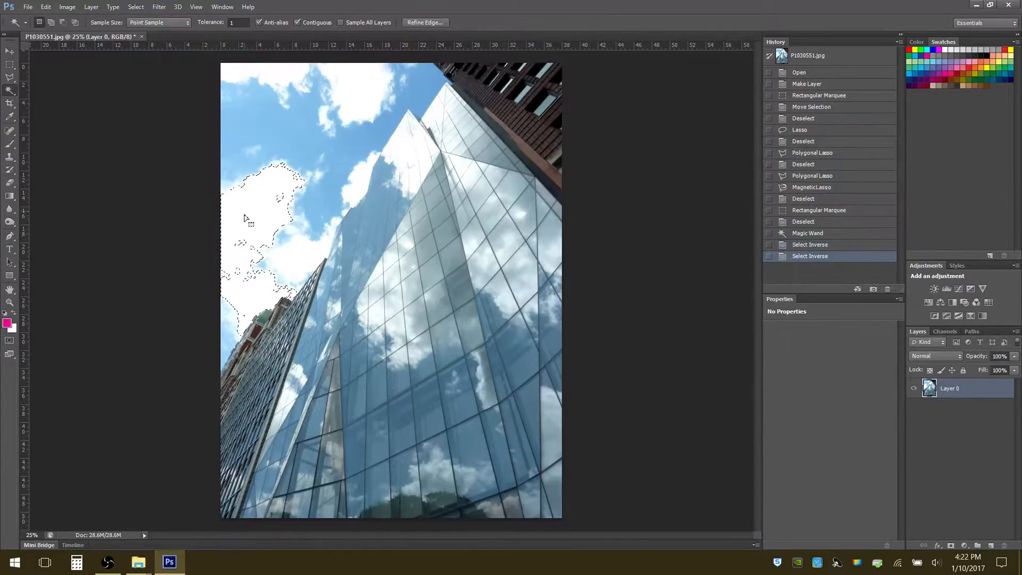
Extend the cloud selection to Similar tones and delete those pixels, undoing the deletion and clearing the selection to finish
click(136, 7)
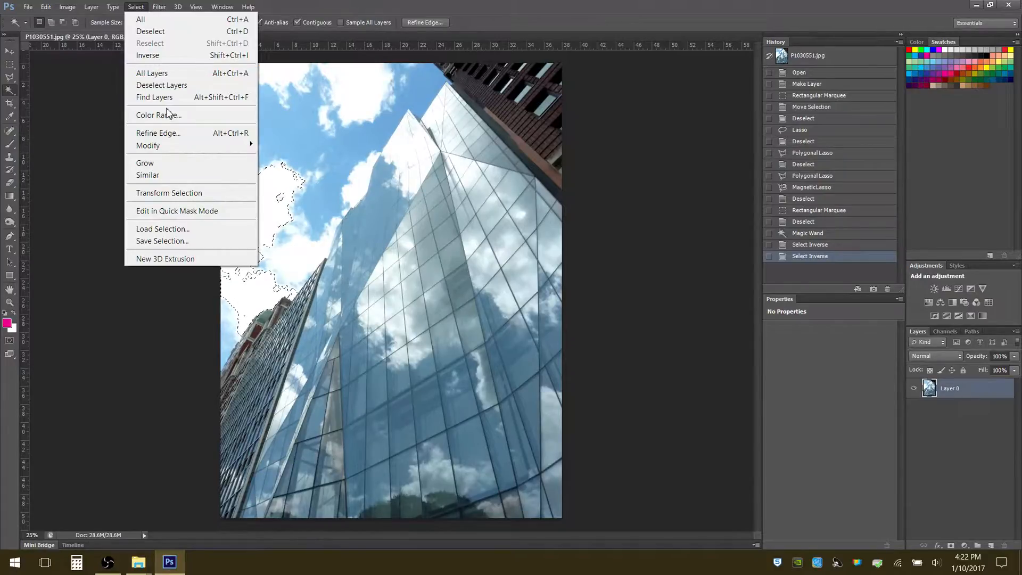
click(153, 175)
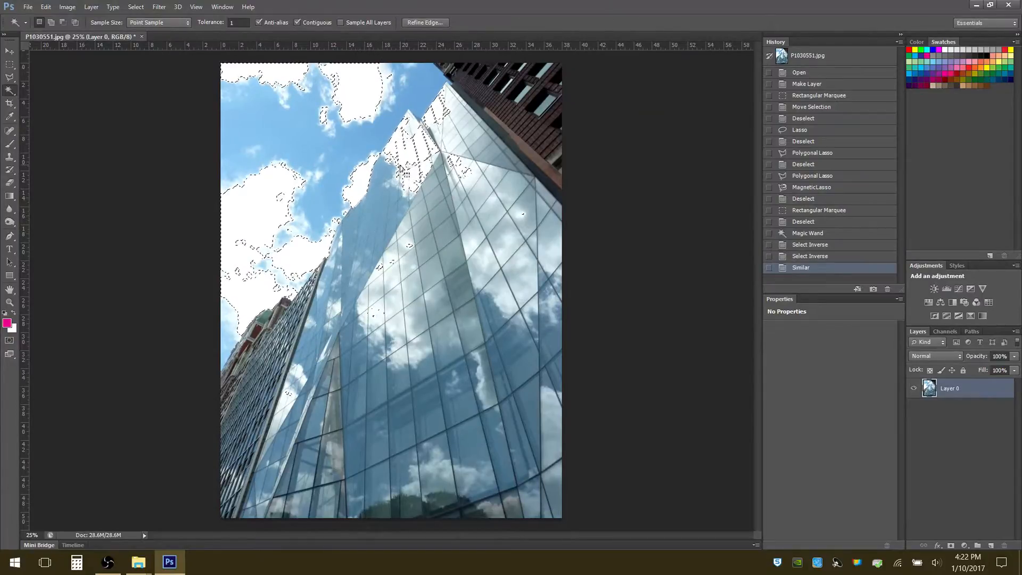
key(Delete)
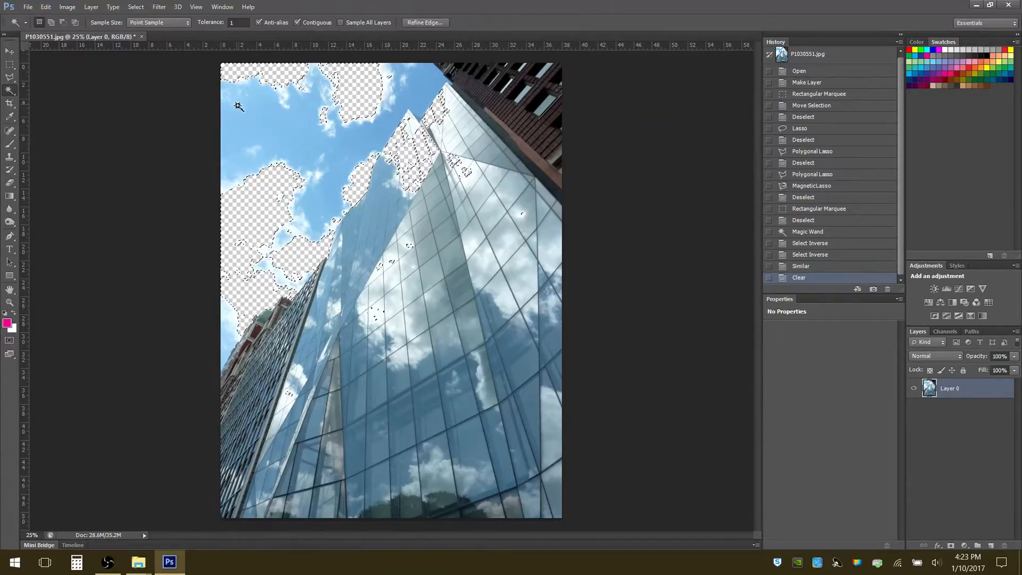
key(ctrl+z)
key(ctrl+d)
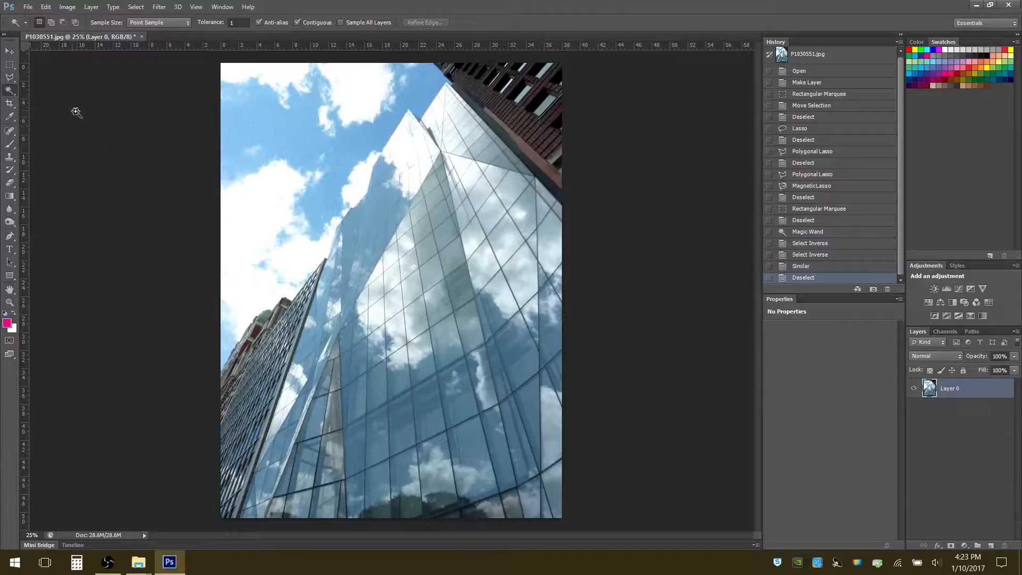
right_click(14, 95)
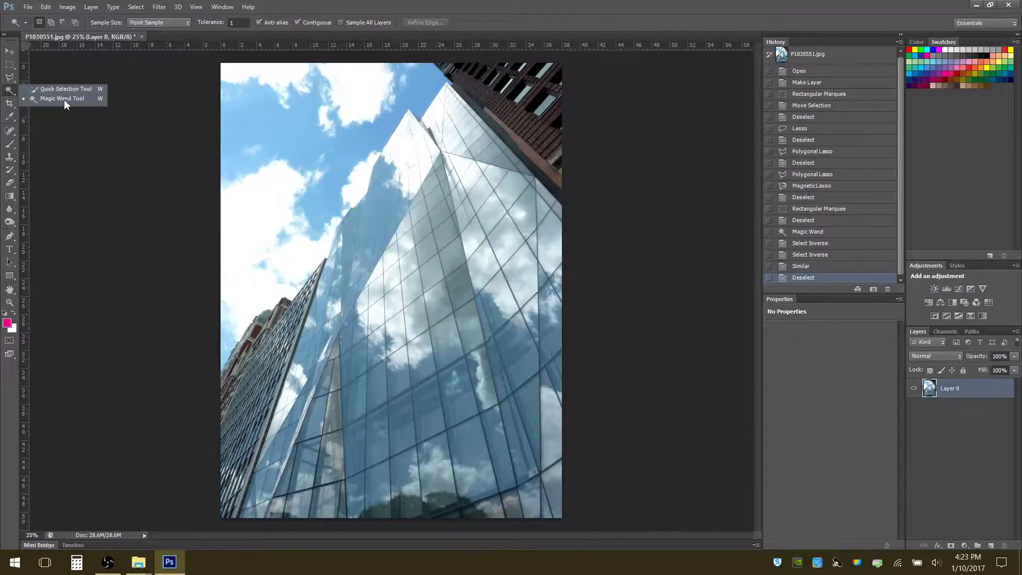
click(49, 99)
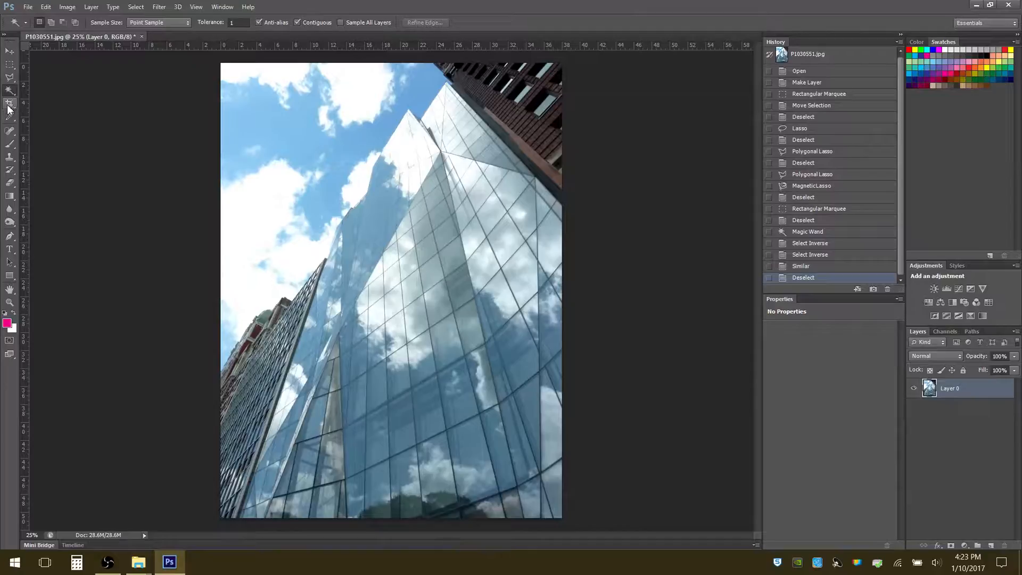
Try a crop frame around the lower glass facade with the Crop tool, and cancel the crop
click(9, 104)
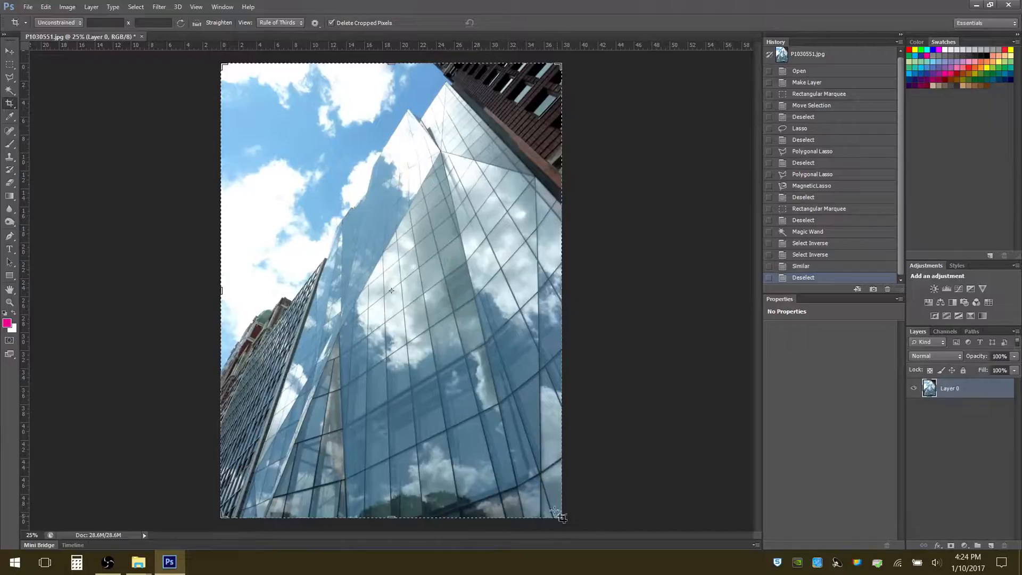
drag(560, 517, 293, 164)
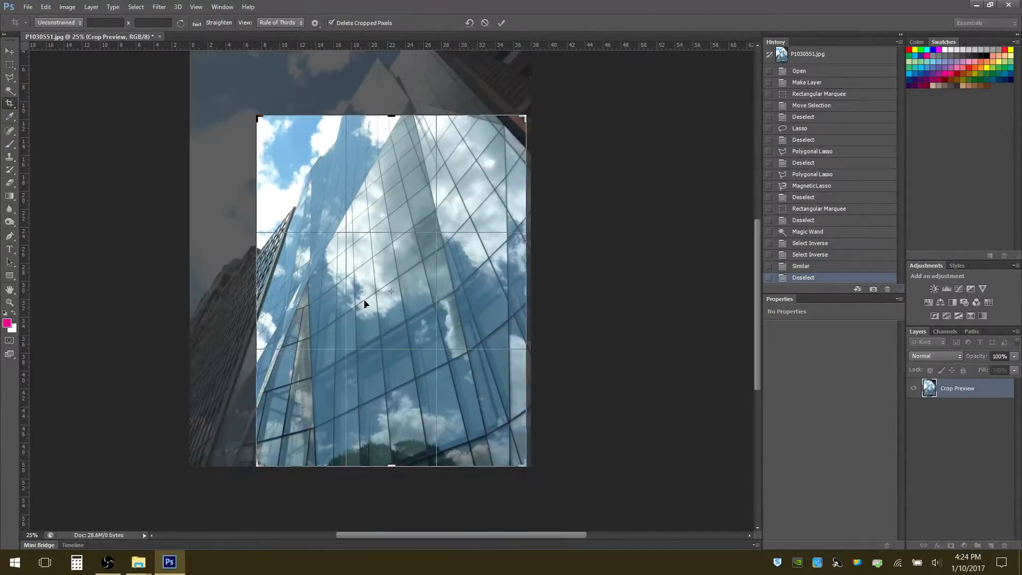
key(Escape)
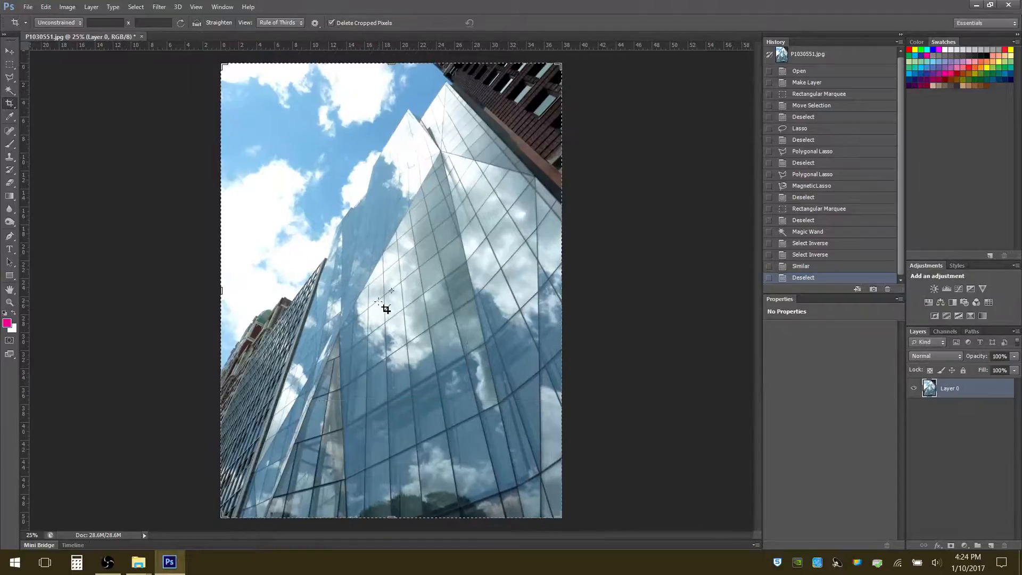
Shrink the crop frame to about 21.7 by 24.9 in, shift the photo inside it onto the lower buildings, and cancel
drag(563, 518, 489, 403)
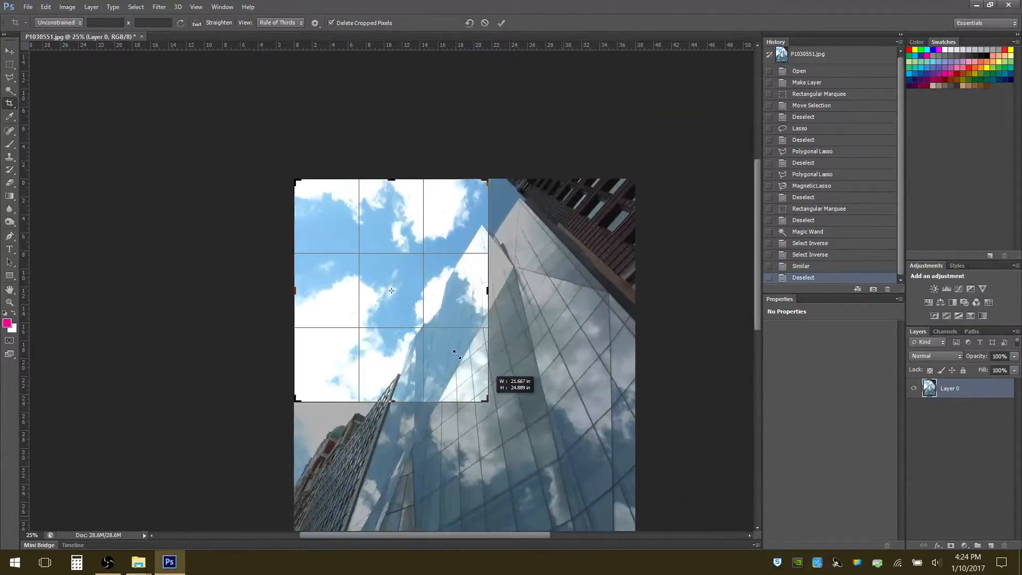
drag(447, 343, 403, 353)
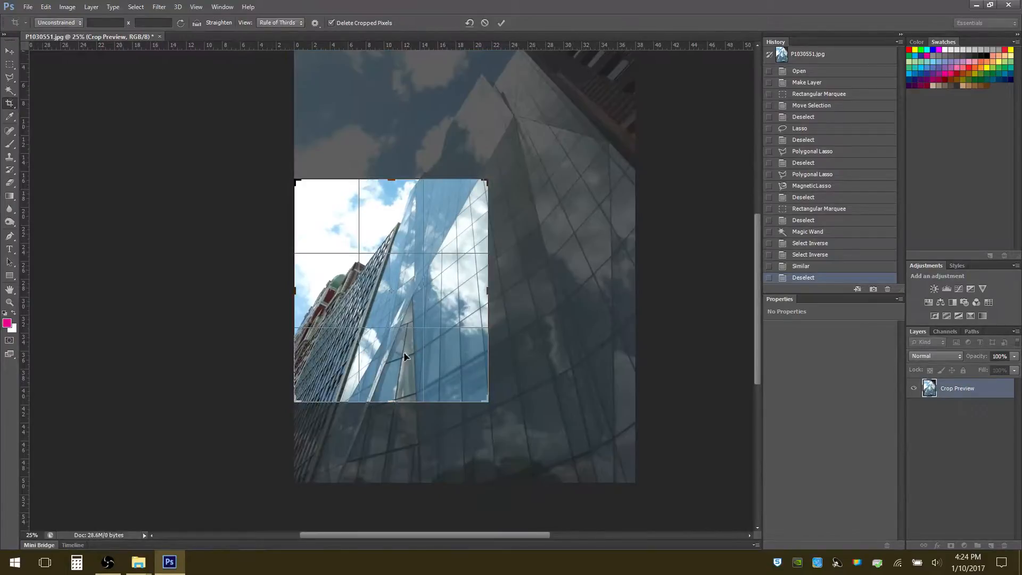
key(Escape)
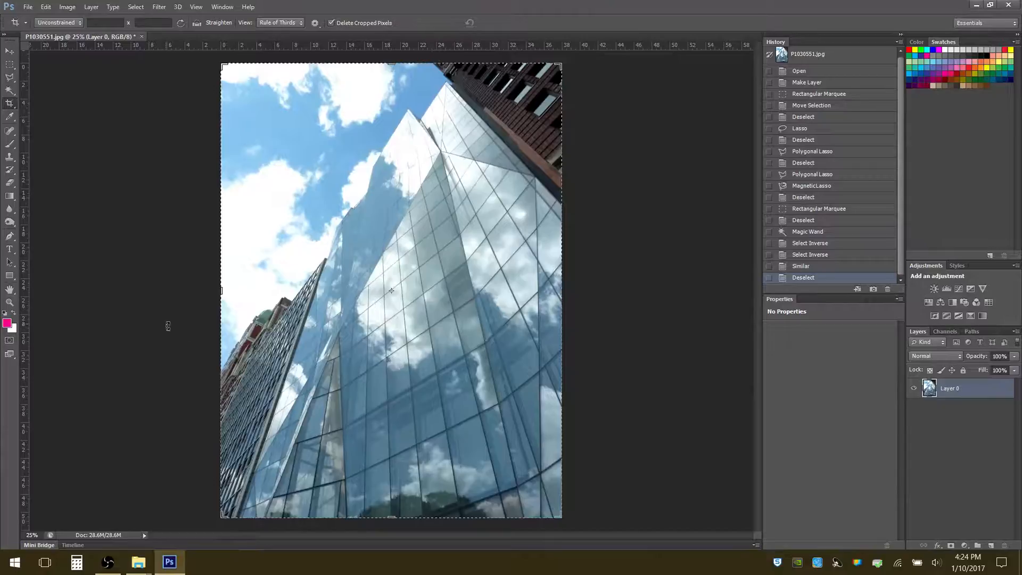
Use the Eyedropper to sample the dark brick building, and set the foreground color to a light blue from the glass tower
click(9, 116)
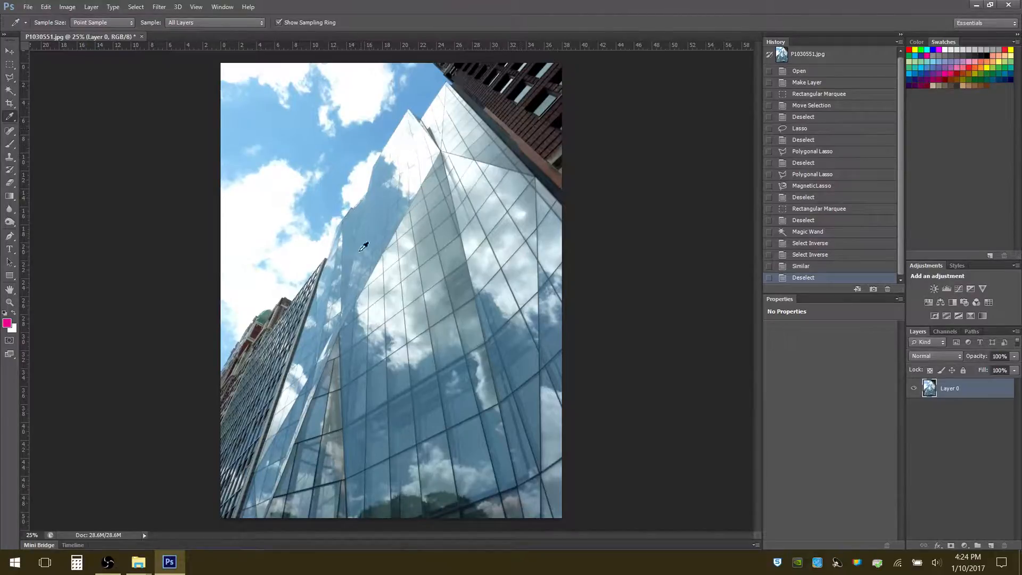
click(544, 128)
click(385, 169)
Select a rectangle across the sky and upper glass tower, and fill it with the Foreground Color in Normal mode at 100% opacity
click(9, 65)
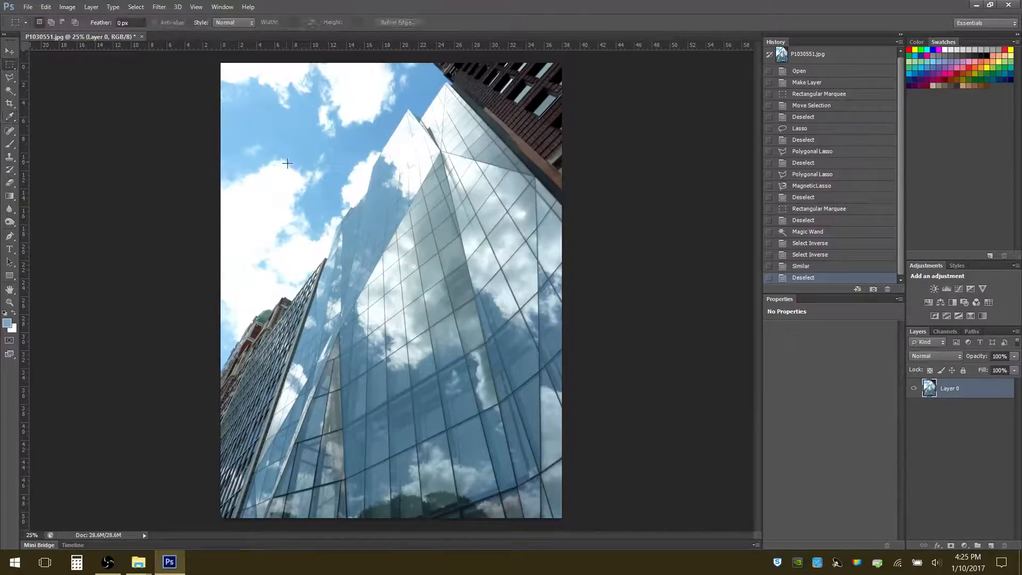
drag(284, 160, 442, 216)
right_click(349, 206)
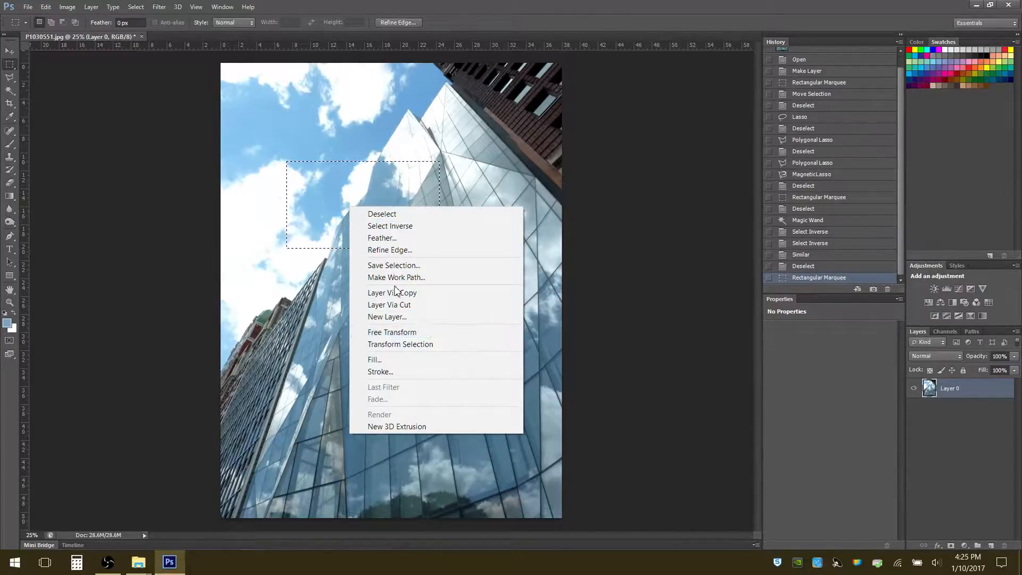
click(391, 360)
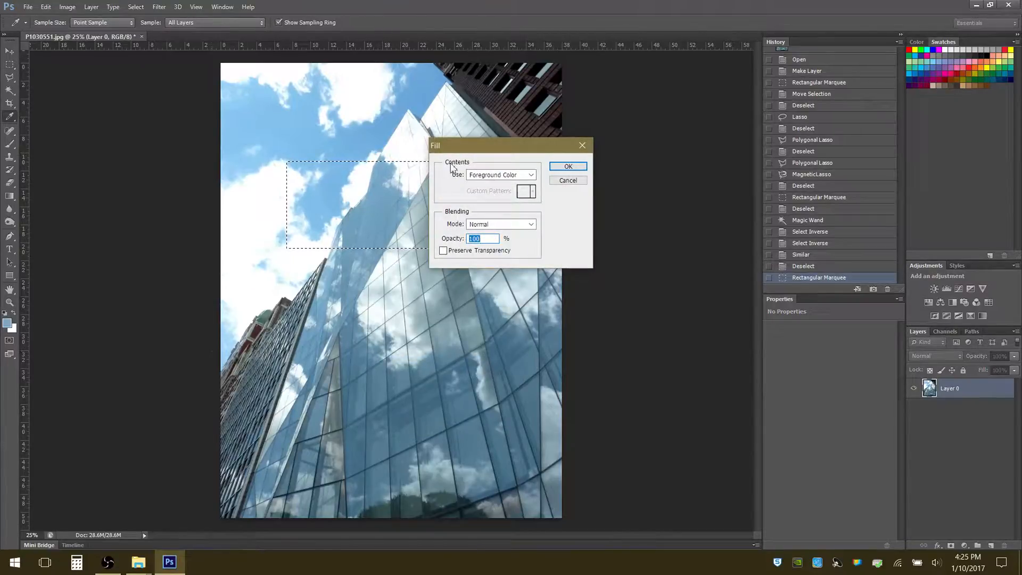
click(532, 176)
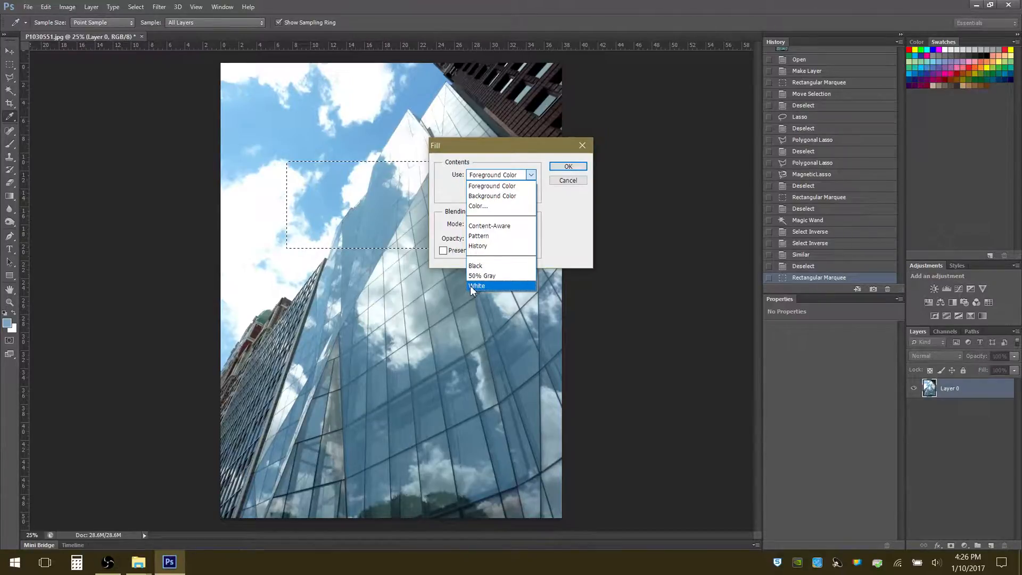
click(515, 188)
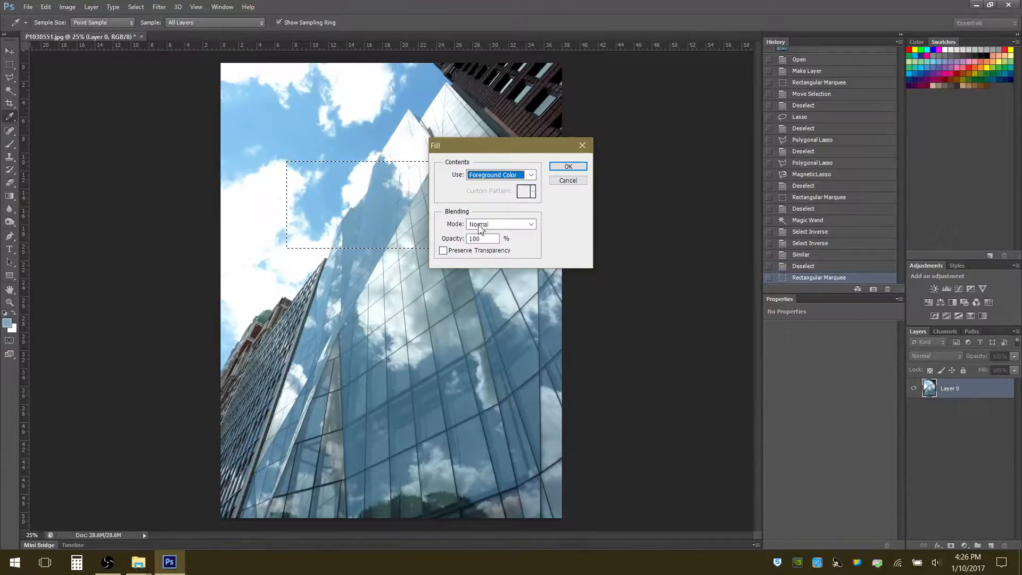
click(567, 166)
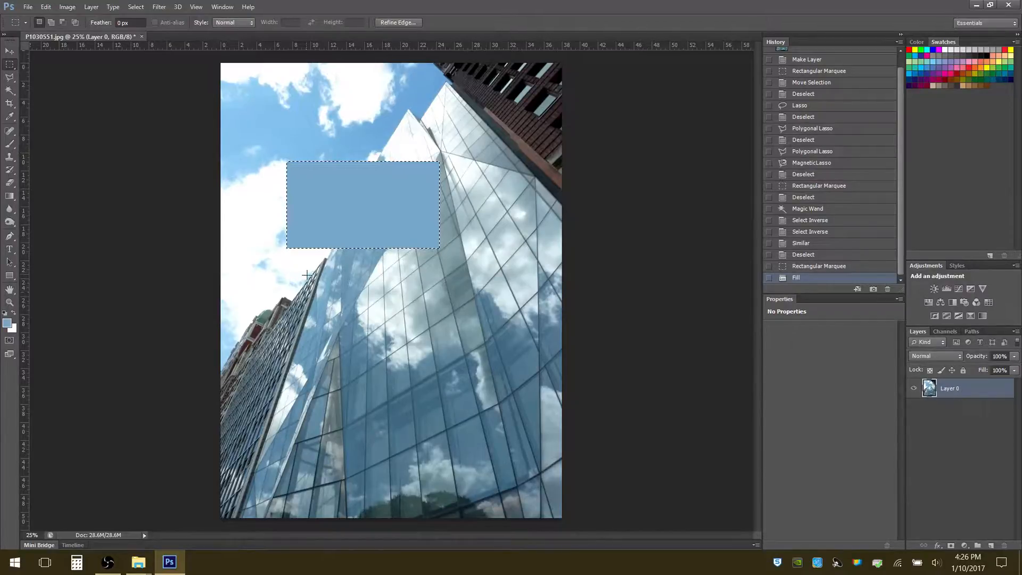
Undo the light blue fill over the sky and glass tower, and remove the rectangular selection
key(ctrl+z)
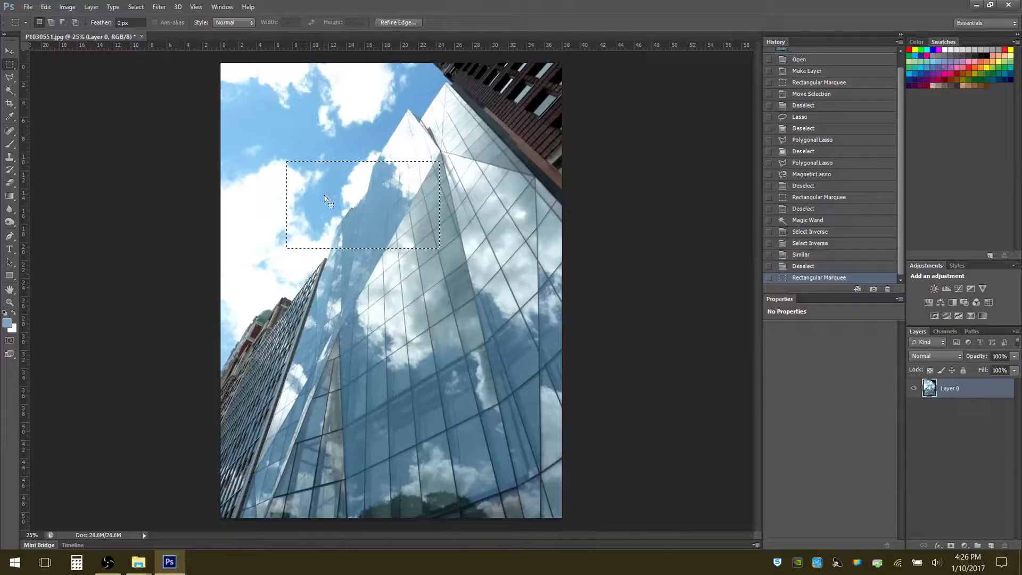
key(ctrl+d)
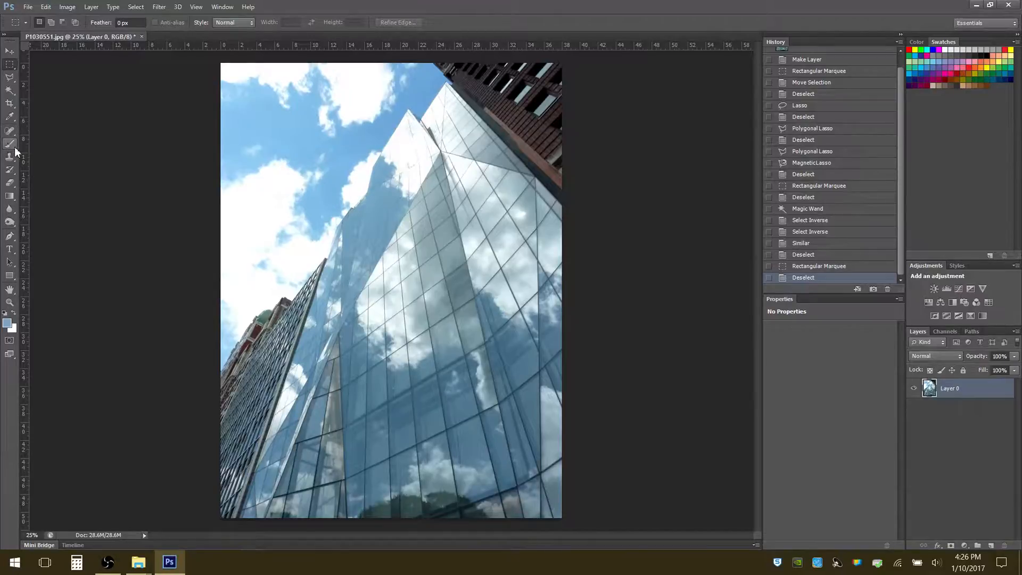
Paint a broad light blue stroke across the sky and glass tower with the Brush tool at 100% opacity, and undo it
click(14, 146)
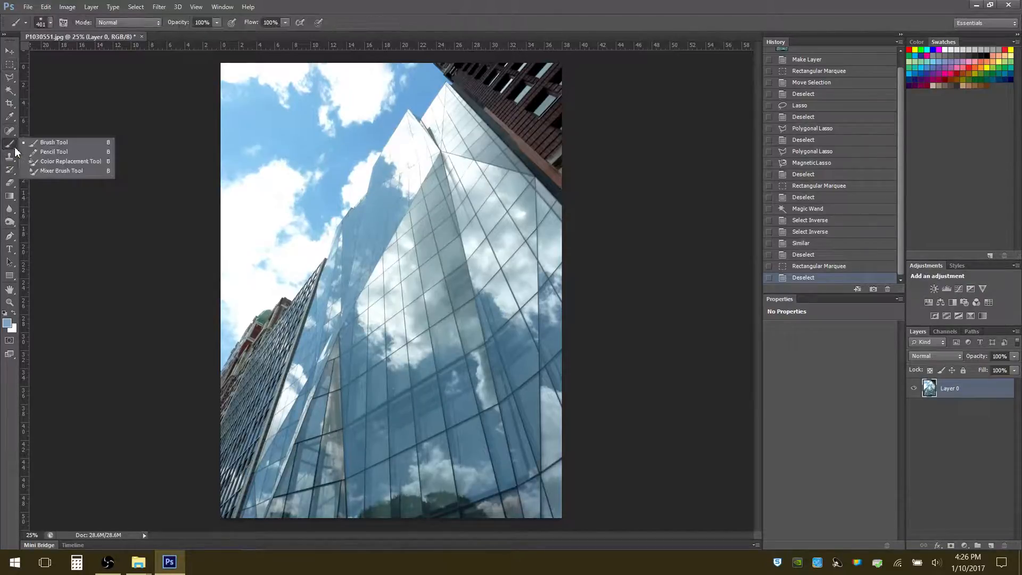
click(57, 144)
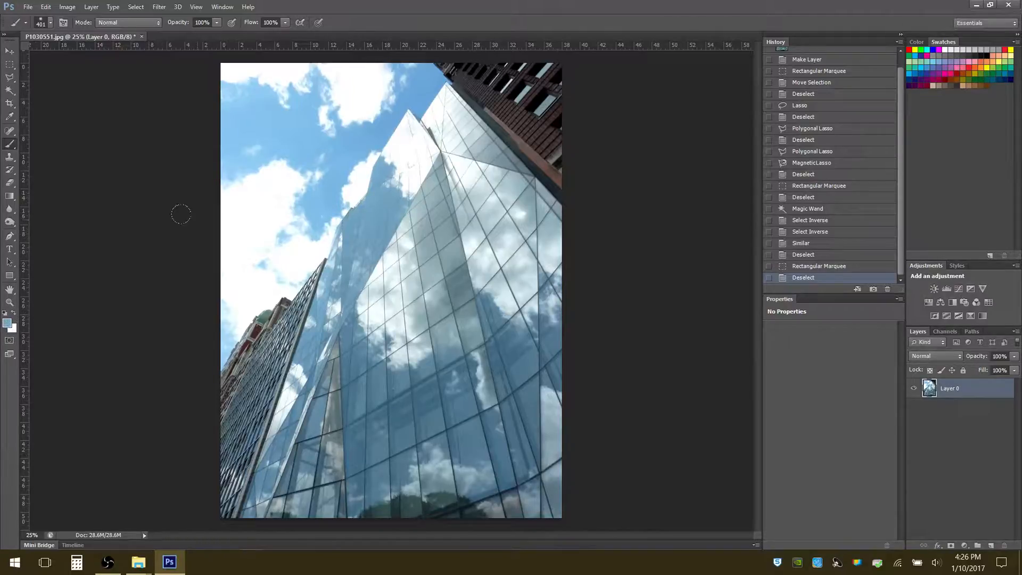
mouse_move(341, 126)
mouse_down()
mouse_move(289, 187)
mouse_move(310, 225)
mouse_move(365, 137)
mouse_move(314, 280)
mouse_move(385, 185)
mouse_move(383, 288)
mouse_move(415, 234)
mouse_move(406, 341)
mouse_move(458, 282)
mouse_move(468, 409)
mouse_move(508, 439)
mouse_up()
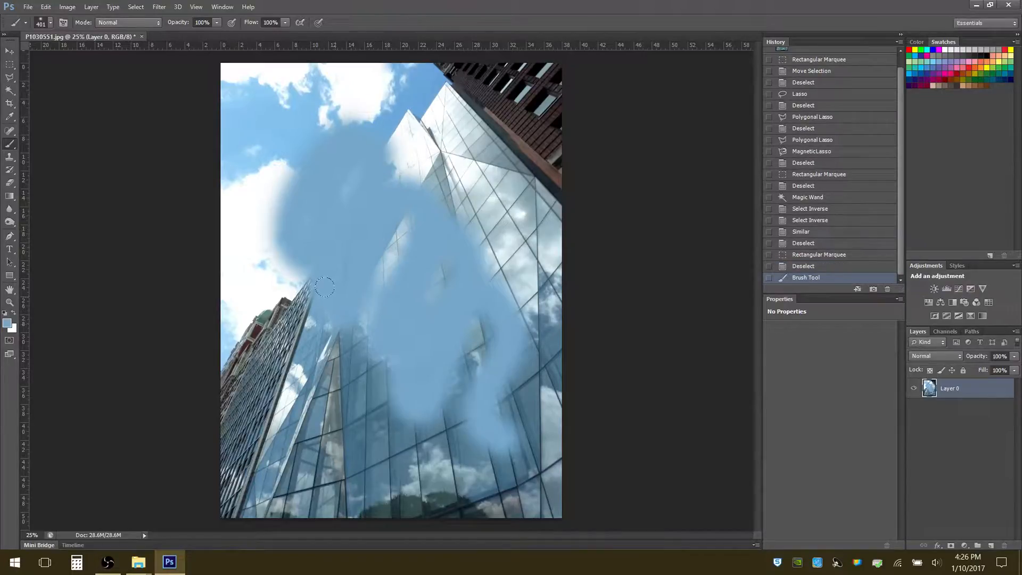
key(ctrl+z)
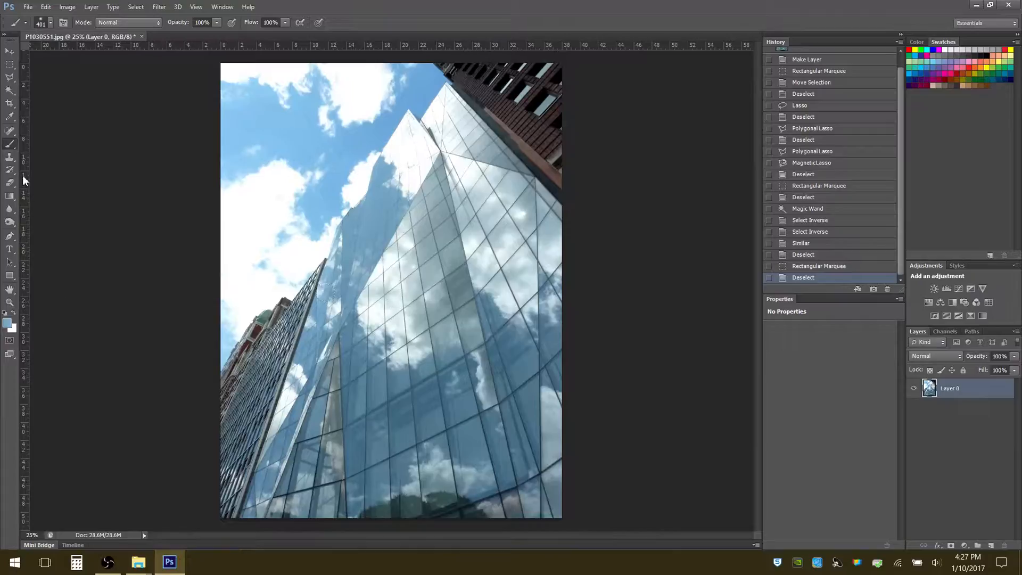
right_click(16, 149)
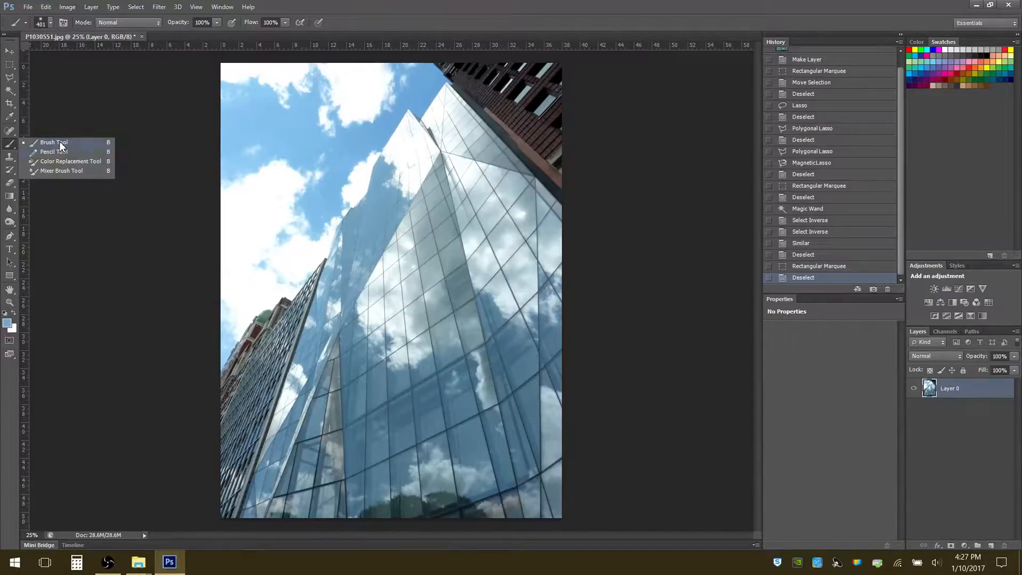
click(15, 148)
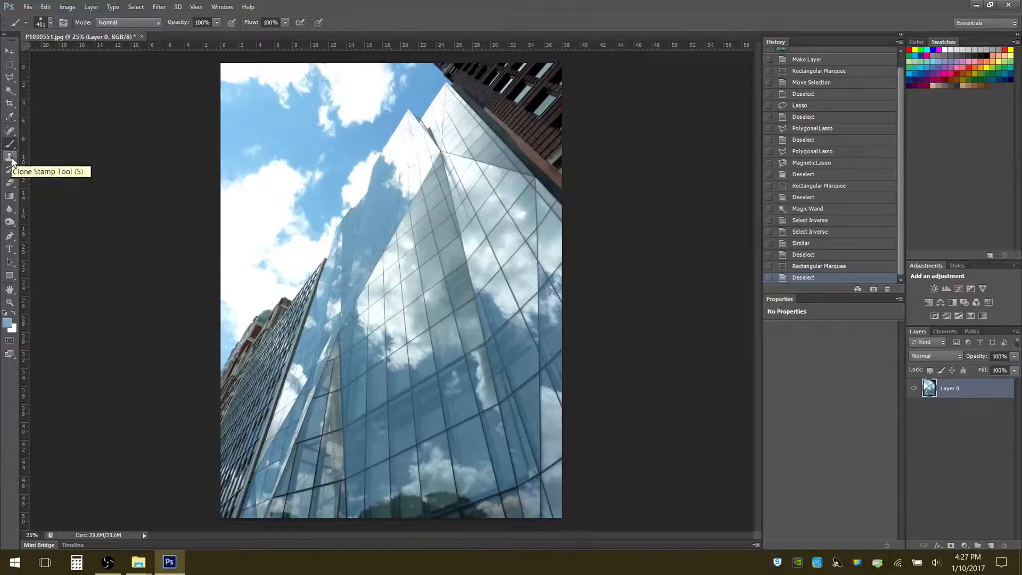
click(11, 157)
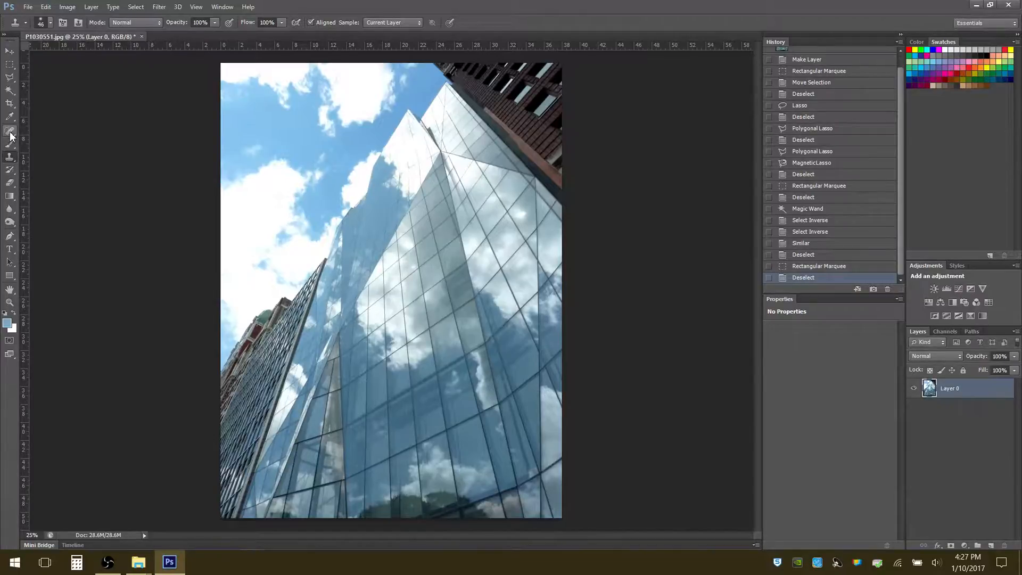
Retouch the cloud edge beside the tower with the Content-Aware Spot Healing Brush, and undo the retouch
click(10, 133)
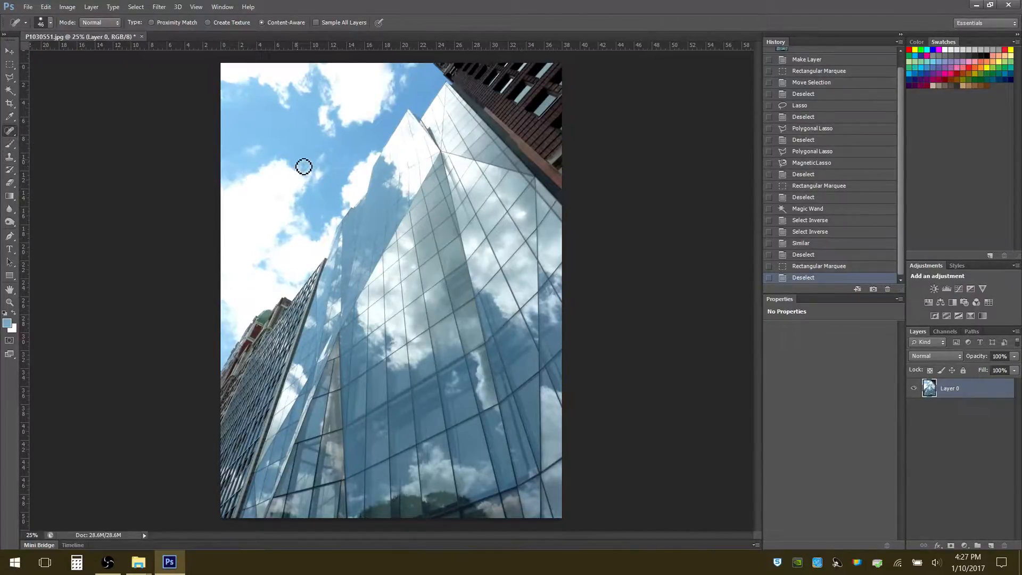
mouse_move(303, 167)
mouse_down()
mouse_move(287, 185)
mouse_move(308, 178)
mouse_move(290, 181)
mouse_move(302, 198)
mouse_move(312, 189)
mouse_move(305, 165)
mouse_move(317, 187)
mouse_move(305, 165)
mouse_up()
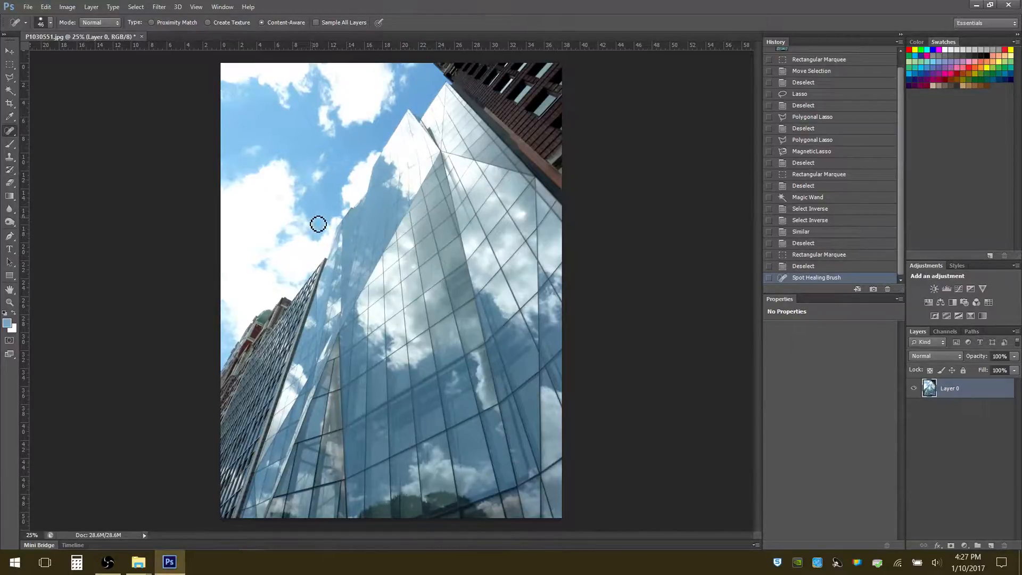
key(ctrl+z)
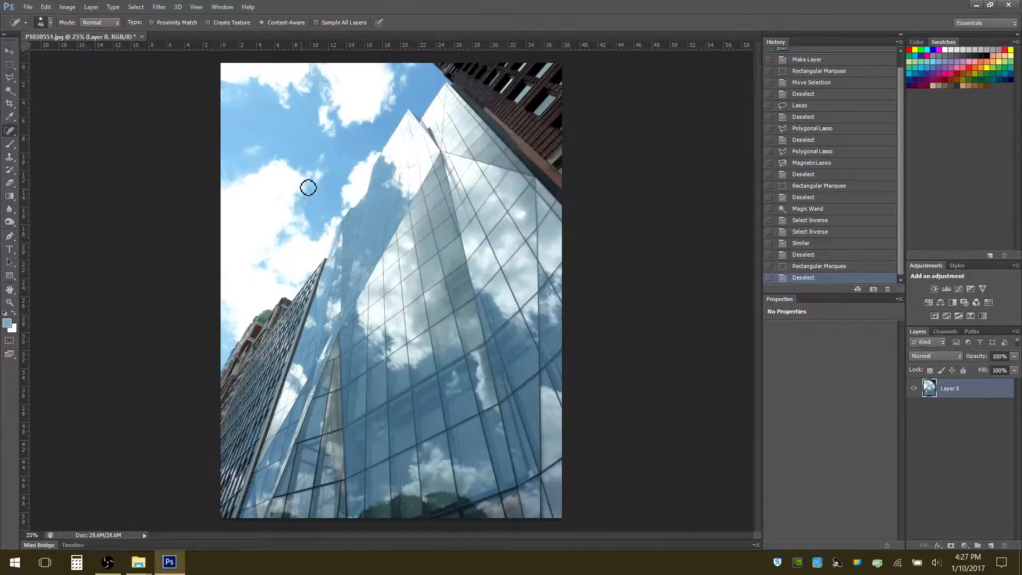
Sample the sky with the Healing Brush at 421 px, paint it over the upper glass tower, and undo the healing
right_click(15, 135)
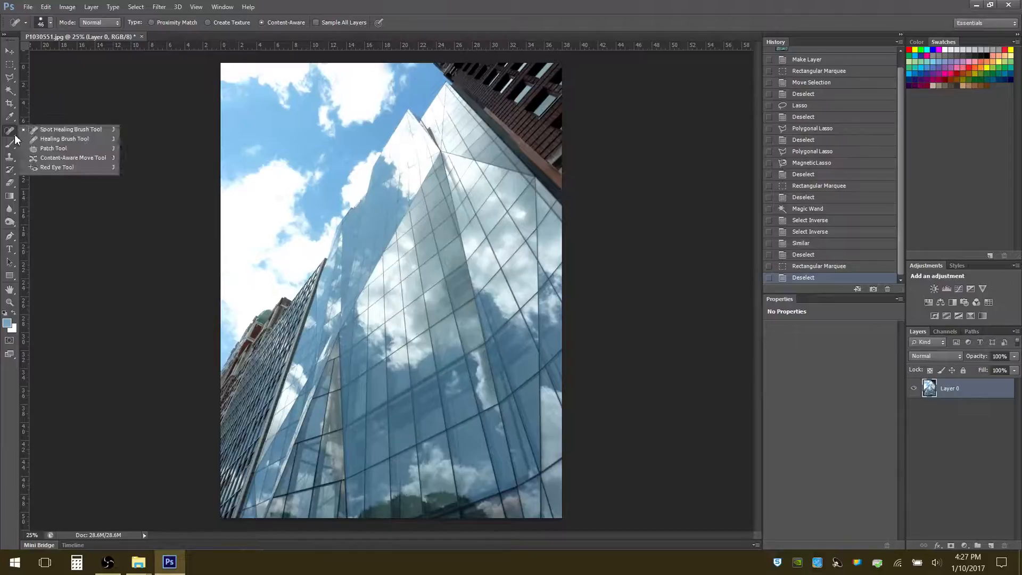
click(46, 140)
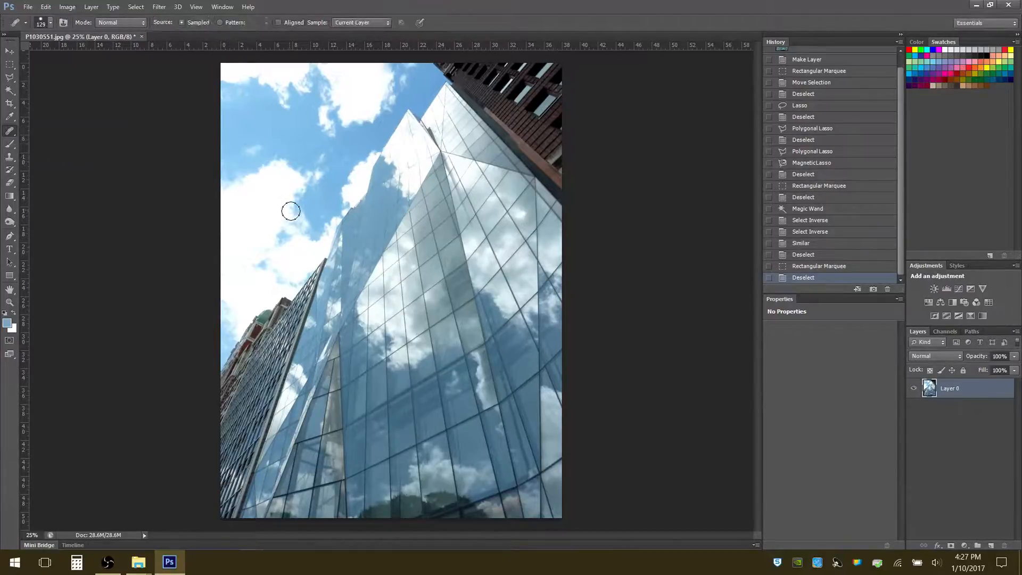
key(alt)
key(alt)
key(alt)
click(51, 23)
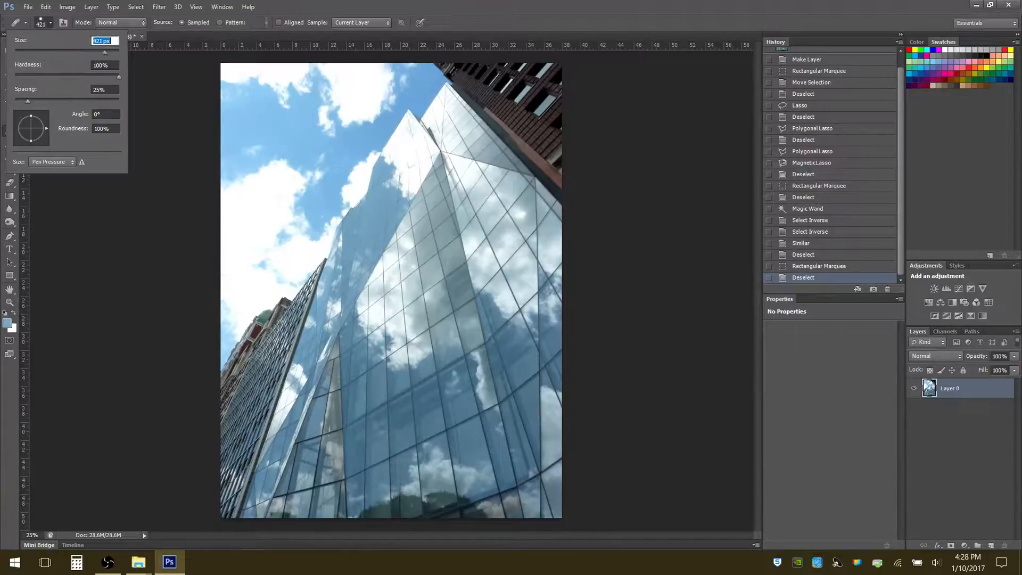
drag(341, 252, 406, 162)
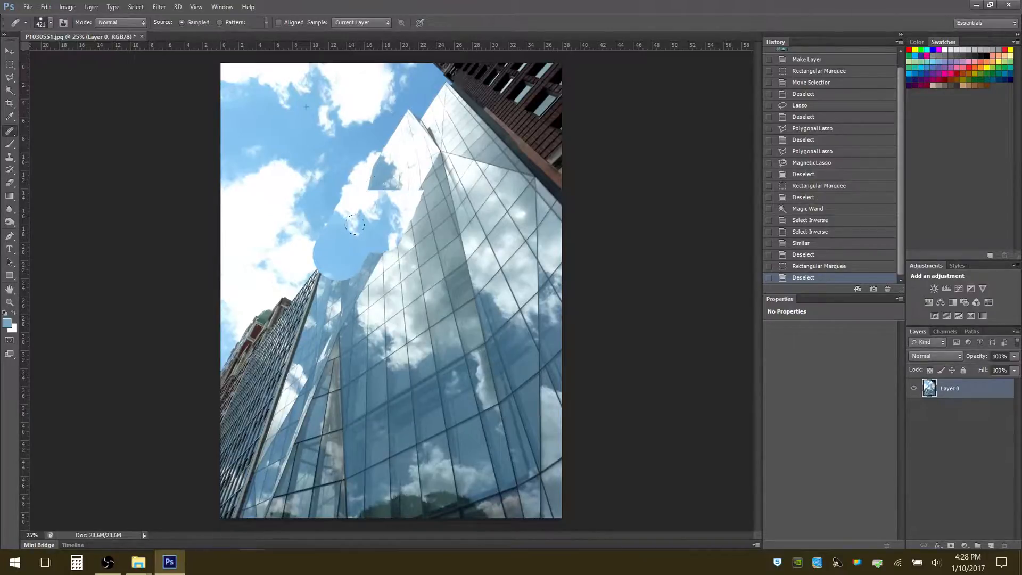
mouse_move(354, 224)
mouse_down()
mouse_move(406, 123)
mouse_move(345, 312)
mouse_move(341, 297)
mouse_move(366, 272)
mouse_move(364, 254)
mouse_move(392, 209)
mouse_move(384, 157)
mouse_up()
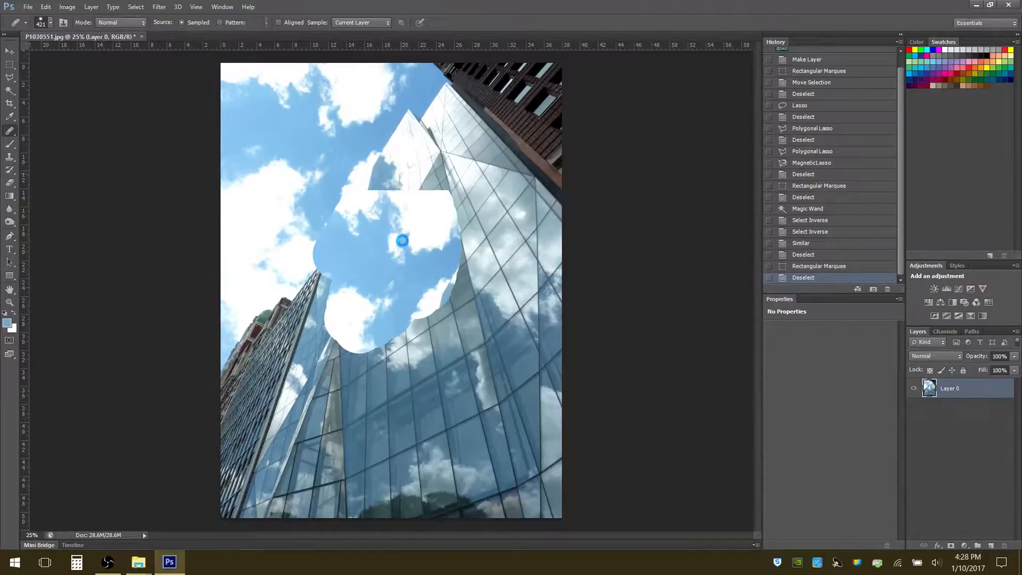
drag(402, 241, 400, 237)
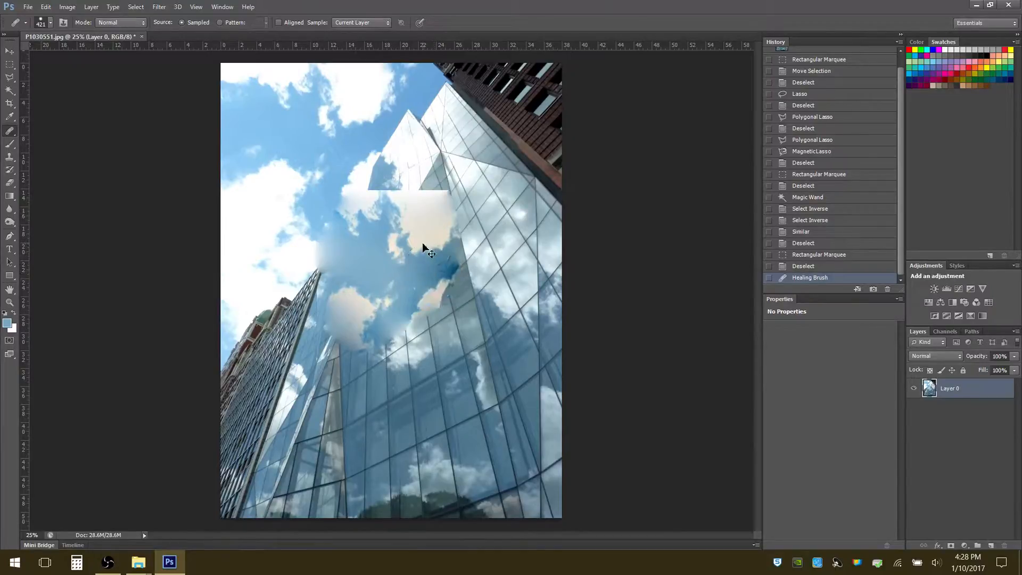
key(ctrl+z)
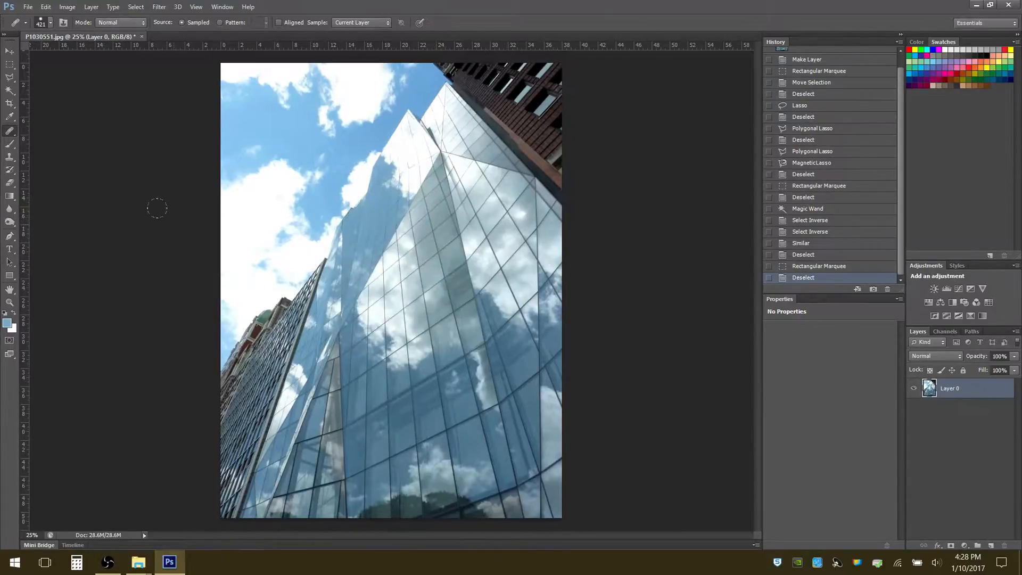
Set the Clone Stamp to 160 px with increased hardness, clone window panels over the upper tower, and undo the clone
click(9, 158)
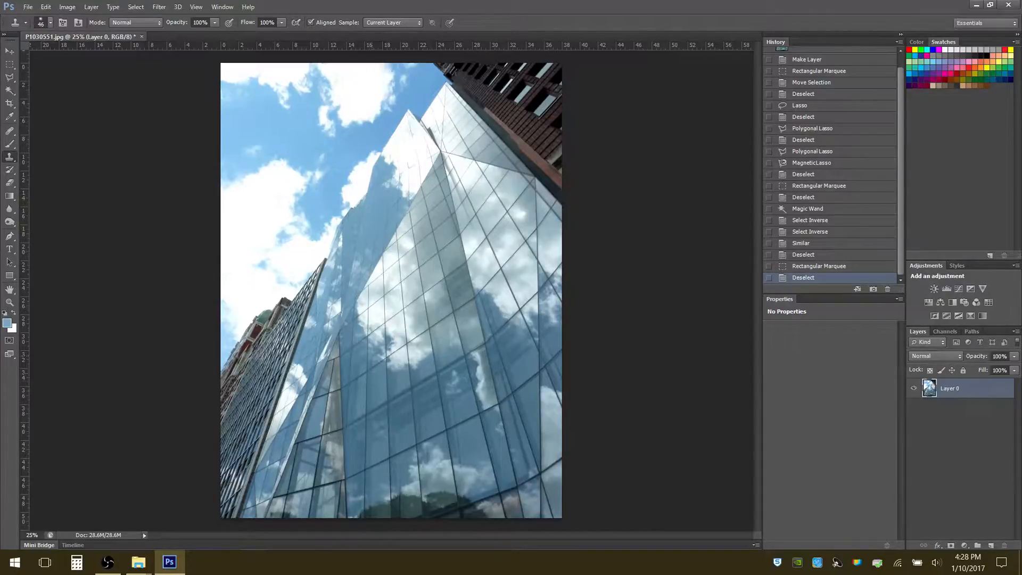
click(51, 22)
drag(36, 55, 78, 52)
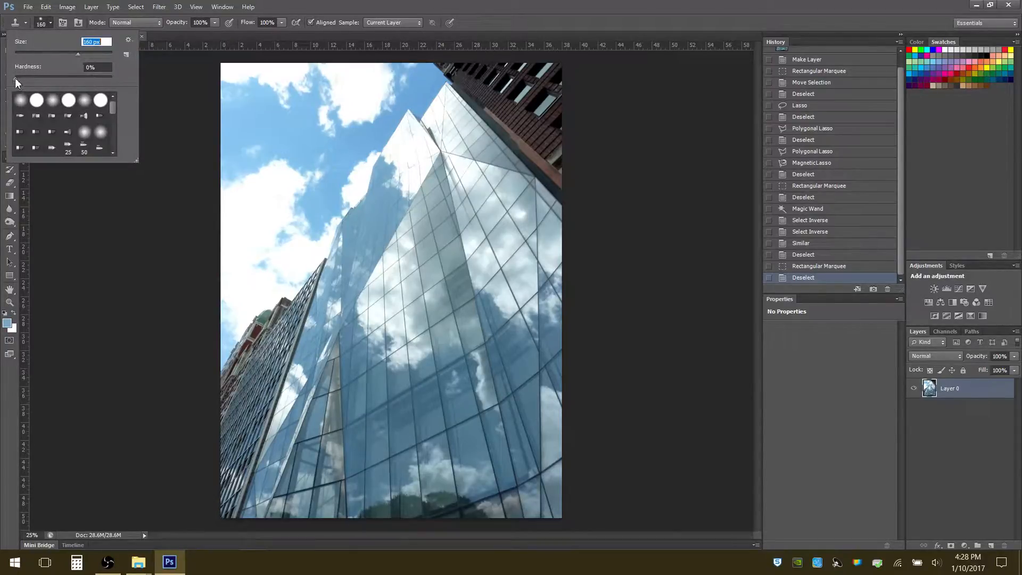
drag(15, 78, 52, 78)
mouse_move(370, 226)
mouse_down()
mouse_move(376, 200)
mouse_move(402, 225)
mouse_move(376, 235)
mouse_move(361, 204)
mouse_move(406, 176)
mouse_move(396, 238)
mouse_move(385, 227)
mouse_move(394, 193)
mouse_move(377, 201)
mouse_move(378, 165)
mouse_move(408, 155)
mouse_move(408, 202)
mouse_move(418, 217)
mouse_move(395, 206)
mouse_move(410, 196)
mouse_move(398, 163)
mouse_move(382, 150)
mouse_move(373, 162)
mouse_move(387, 194)
mouse_move(399, 190)
mouse_move(391, 142)
mouse_move(383, 185)
mouse_move(402, 190)
mouse_move(412, 114)
mouse_move(396, 145)
mouse_up()
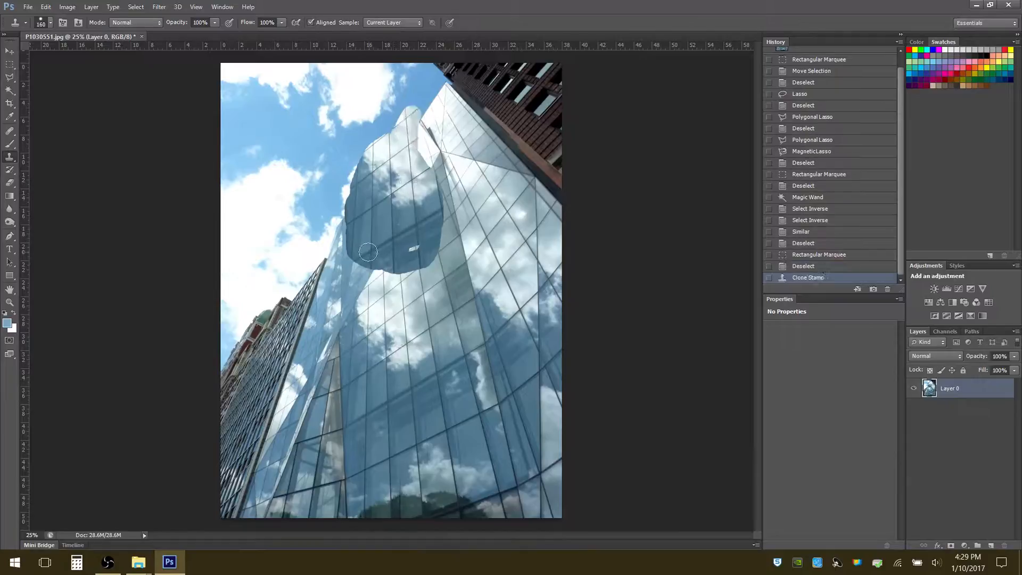
key(ctrl+z)
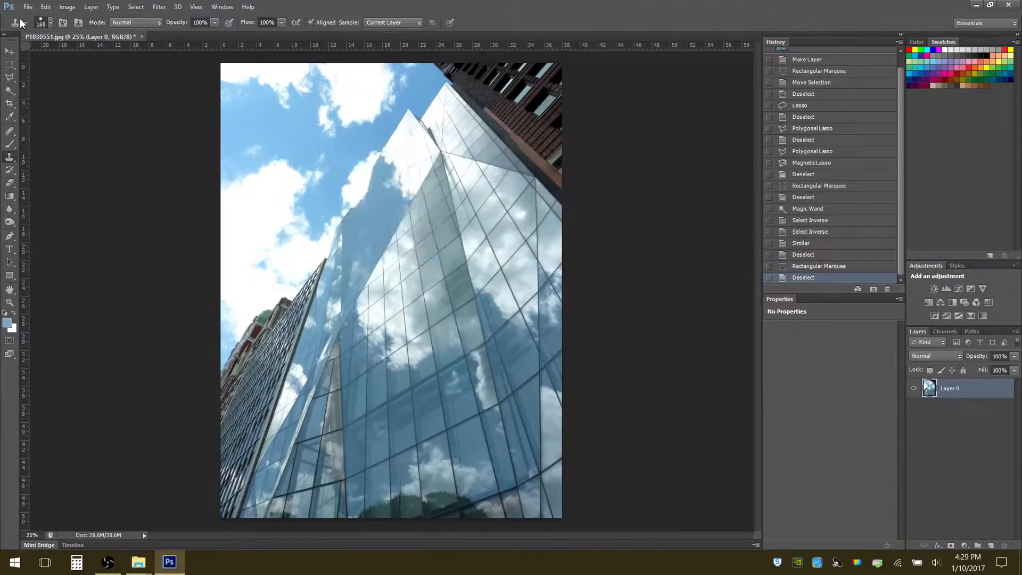
Reduce the Clone Stamp's hardness to 4%, clone glass panels over the upper tower with soft edges, and undo the clone
click(52, 22)
drag(39, 77, 18, 78)
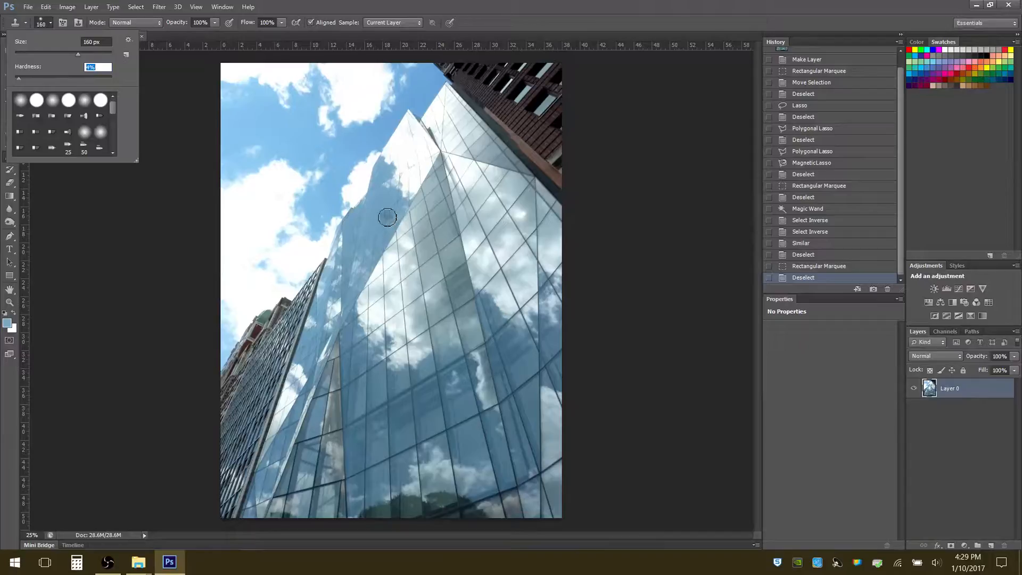
mouse_move(393, 178)
mouse_down()
mouse_move(376, 202)
mouse_move(391, 148)
mouse_move(417, 148)
mouse_move(401, 159)
mouse_move(417, 127)
mouse_move(375, 223)
mouse_move(415, 198)
mouse_move(439, 157)
mouse_move(436, 169)
mouse_move(388, 240)
mouse_move(374, 228)
mouse_move(370, 242)
mouse_move(370, 198)
mouse_move(364, 261)
mouse_move(385, 241)
mouse_move(354, 287)
mouse_move(379, 273)
mouse_move(328, 347)
mouse_move(334, 327)
mouse_up()
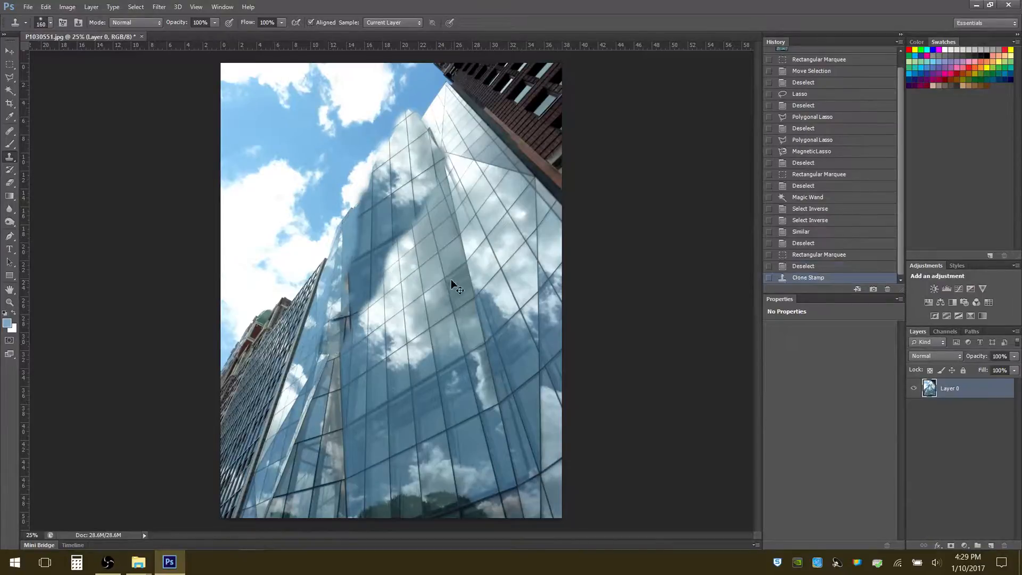
key(ctrl+z)
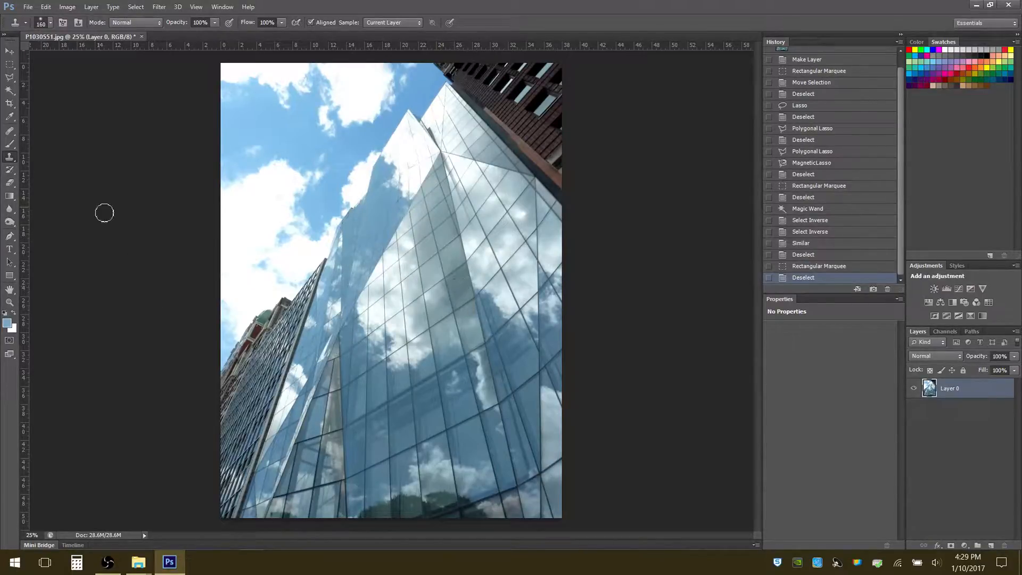
right_click(15, 162)
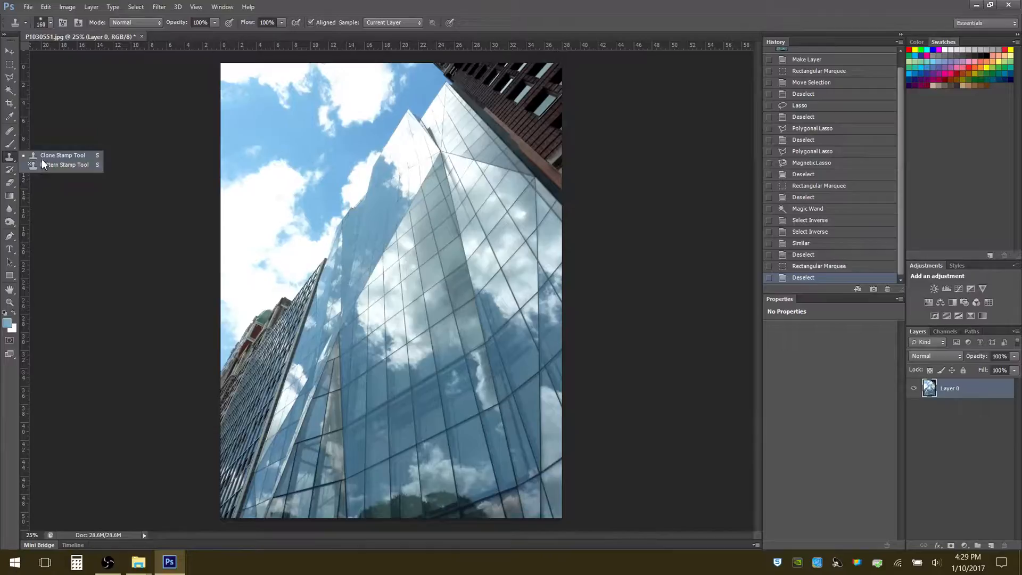
click(42, 158)
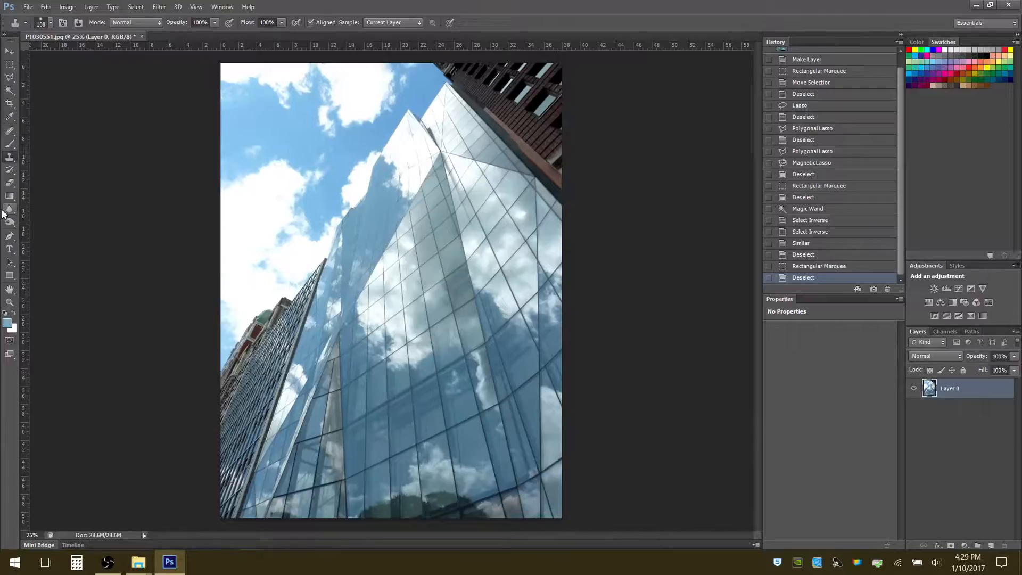
click(15, 175)
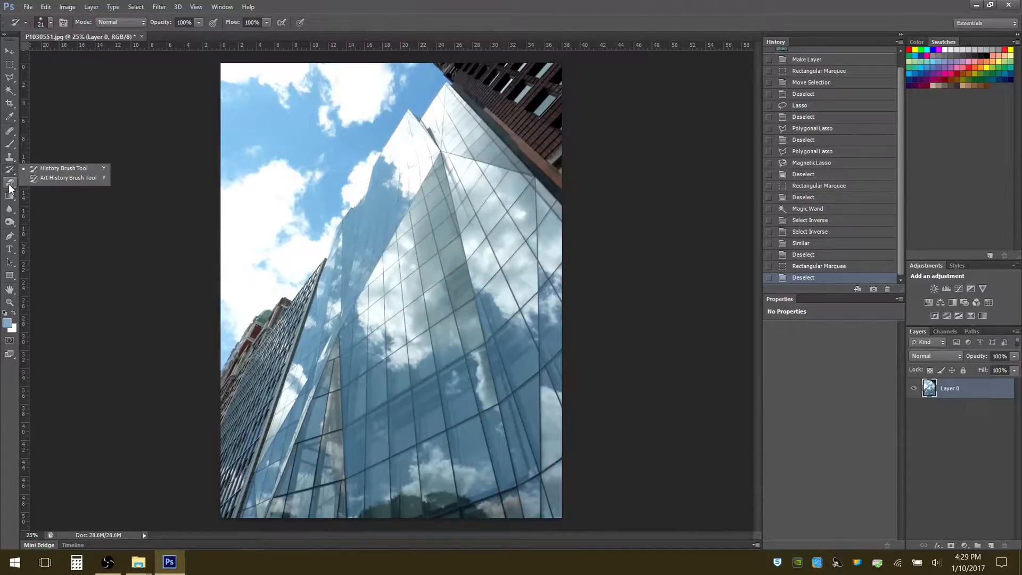
Erase a large area of the upper glass tower and adjoining sky with the Eraser at 143 px and 100% hardness
click(14, 187)
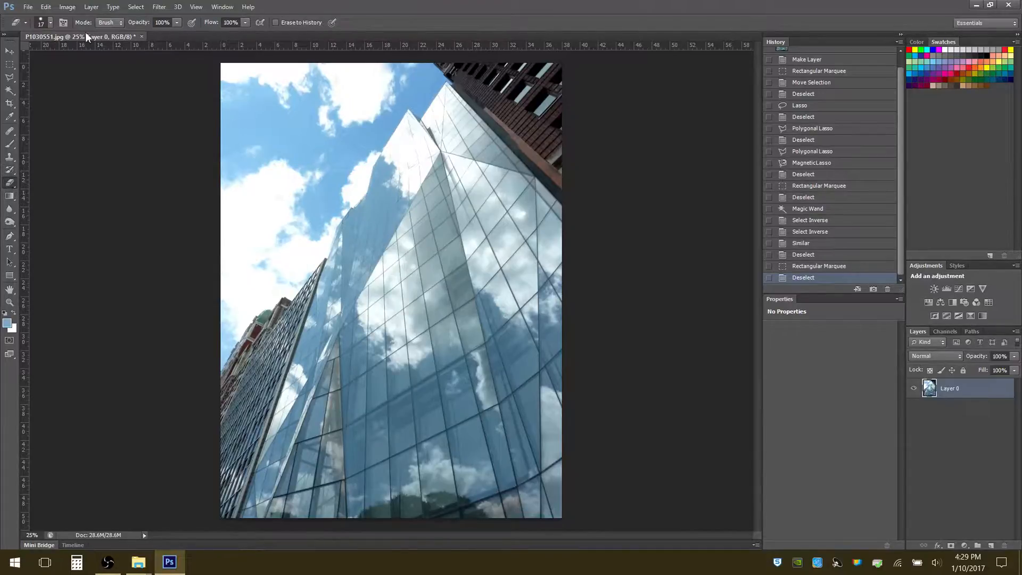
click(51, 22)
click(59, 54)
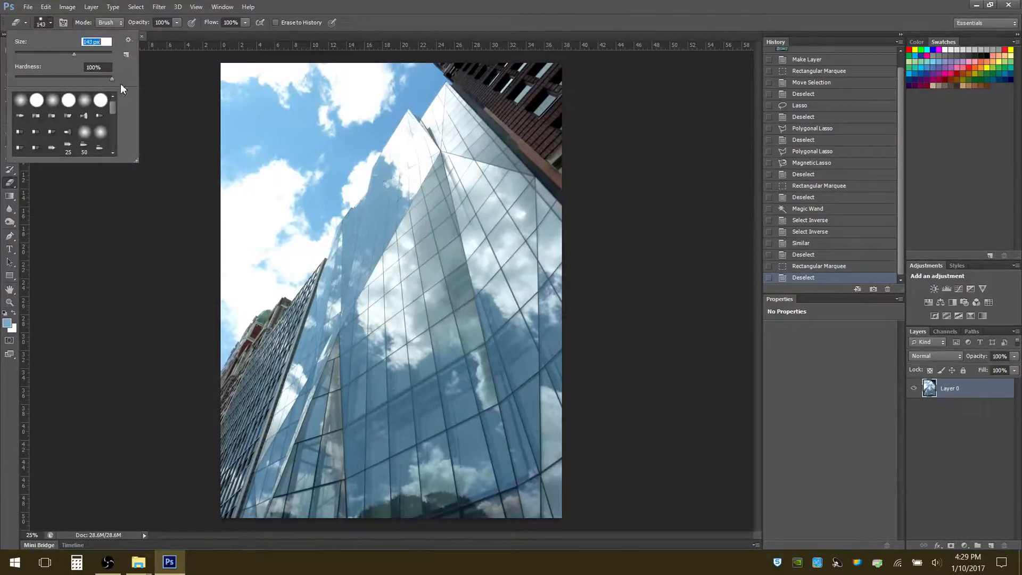
mouse_move(364, 165)
mouse_down()
mouse_move(354, 193)
mouse_move(405, 113)
mouse_move(361, 221)
mouse_move(371, 272)
mouse_move(429, 209)
mouse_move(404, 194)
mouse_move(373, 231)
mouse_move(425, 233)
mouse_move(348, 257)
mouse_move(375, 263)
mouse_up()
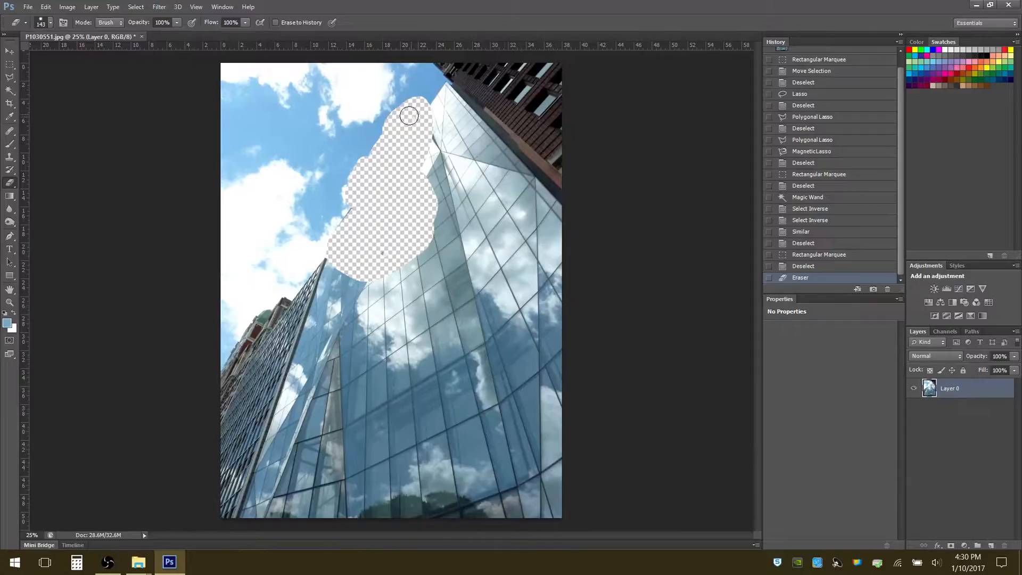
mouse_move(409, 116)
mouse_down()
mouse_move(380, 131)
mouse_move(349, 188)
mouse_move(339, 261)
mouse_move(386, 250)
mouse_move(378, 270)
mouse_move(417, 245)
mouse_move(425, 117)
mouse_move(422, 224)
mouse_move(404, 258)
mouse_move(362, 274)
mouse_move(430, 225)
mouse_move(423, 130)
mouse_move(446, 227)
mouse_move(416, 257)
mouse_move(372, 273)
mouse_move(343, 269)
mouse_move(334, 245)
mouse_move(338, 196)
mouse_move(363, 153)
mouse_move(386, 129)
mouse_move(430, 123)
mouse_move(445, 167)
mouse_move(436, 248)
mouse_move(375, 265)
mouse_move(343, 228)
mouse_move(378, 143)
mouse_move(341, 203)
mouse_move(344, 236)
mouse_move(352, 176)
mouse_move(379, 137)
mouse_move(394, 137)
mouse_move(360, 203)
mouse_up()
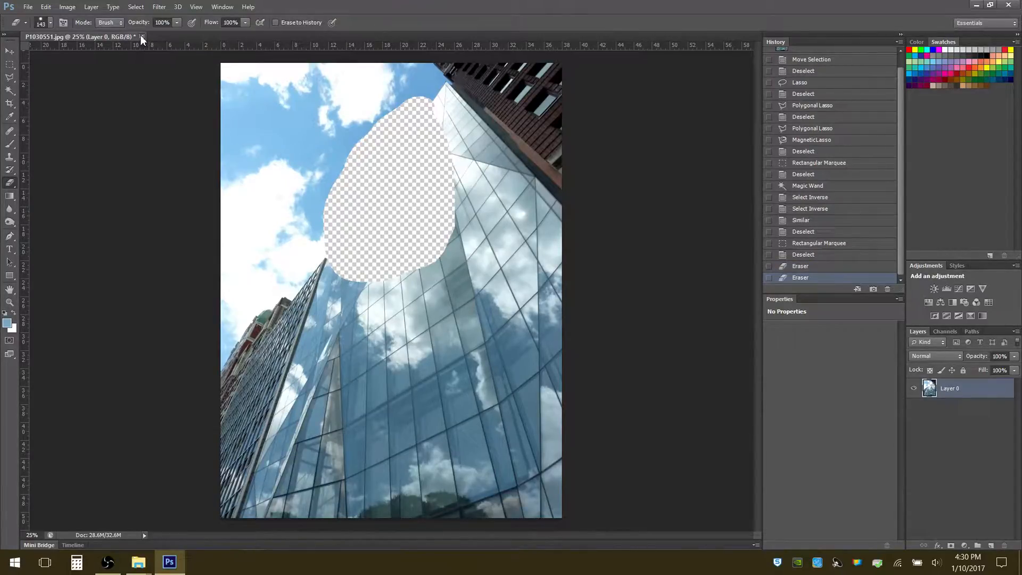
Close the building photo P1030551.jpg without saving the changes
click(142, 37)
click(512, 211)
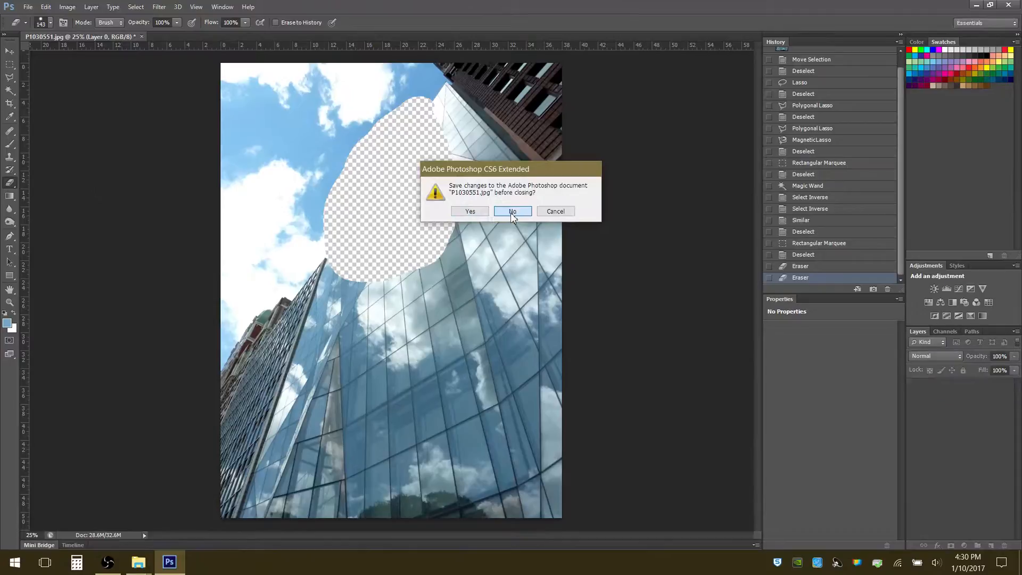
mouse_move(138, 561)
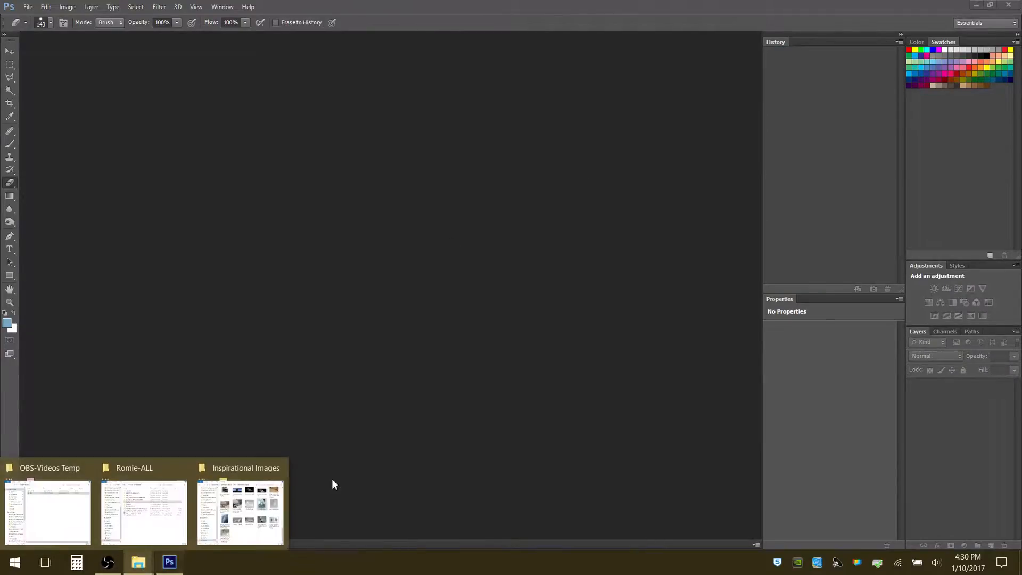
Reopen the building photo P1030551.jpg from the Inspirational Images folder in Adobe Photoshop CS6
click(282, 488)
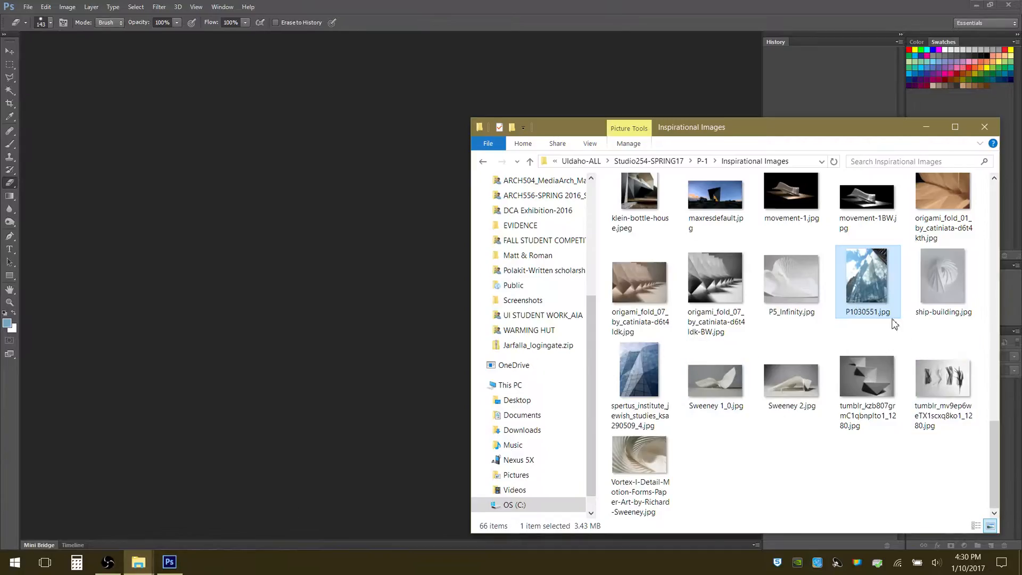
right_click(872, 284)
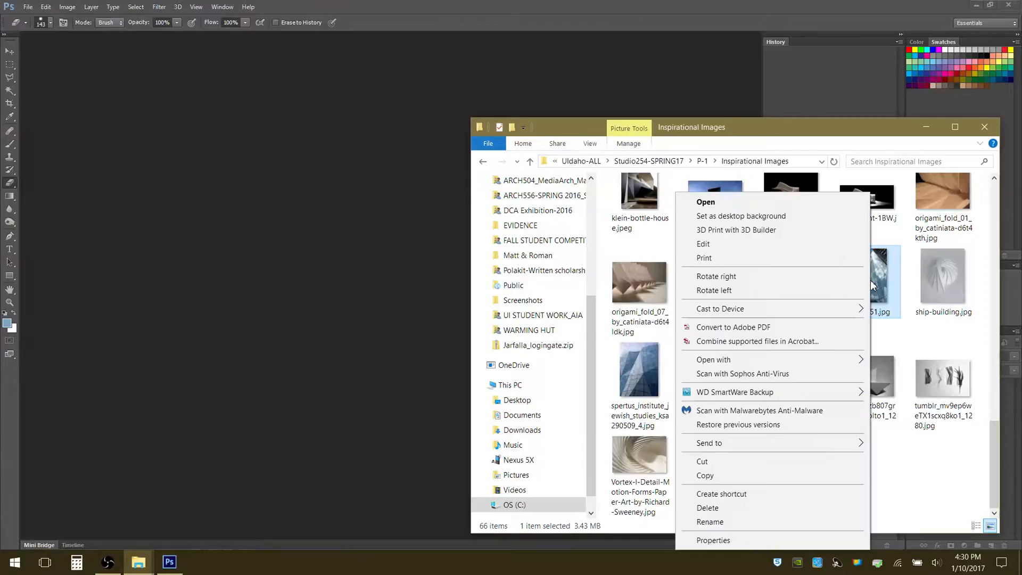
mouse_move(732, 363)
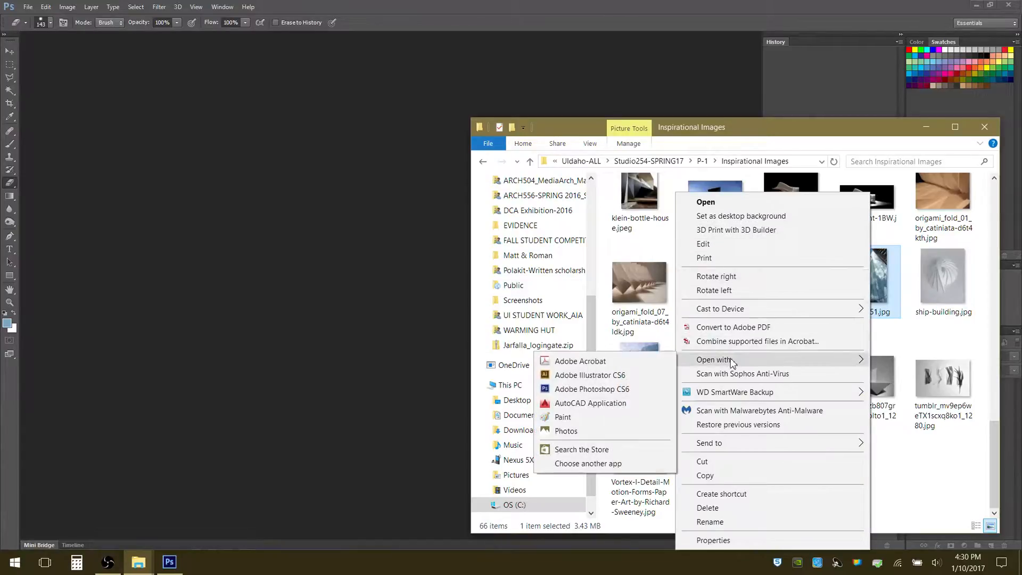
click(608, 391)
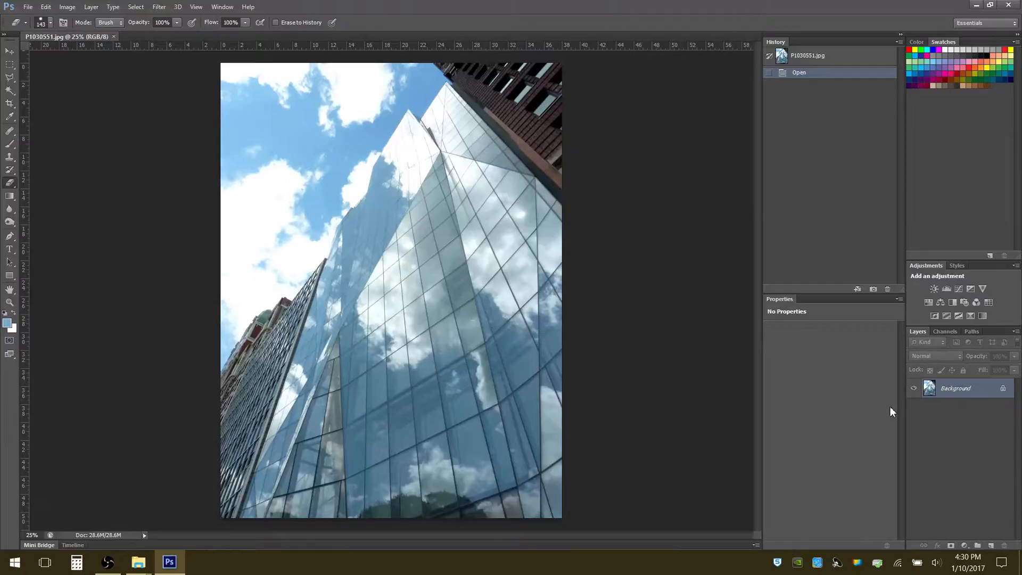
Erase a large area of the upper glass tower on the locked Background layer, and undo the erasure
double_click(955, 388)
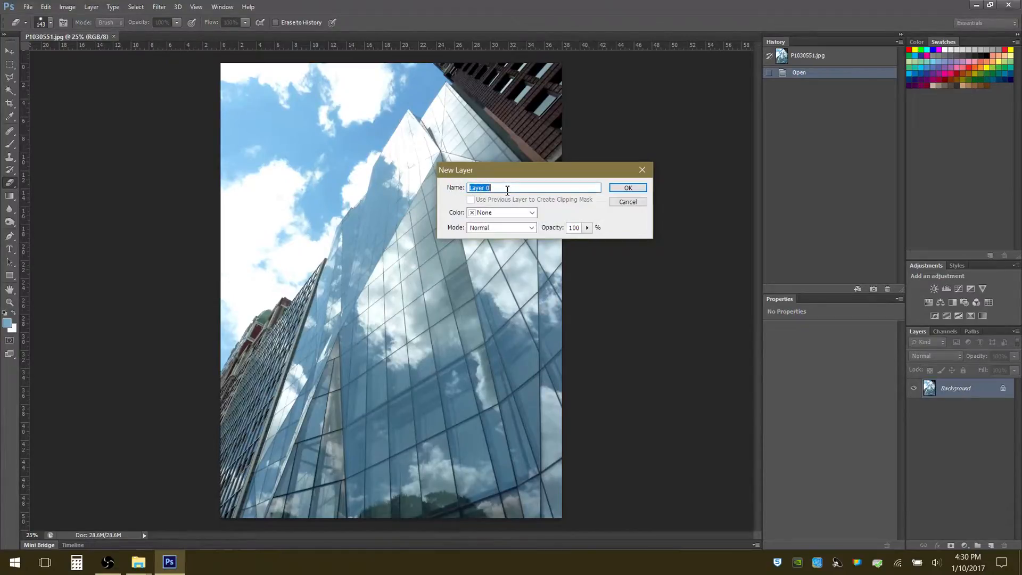
click(628, 202)
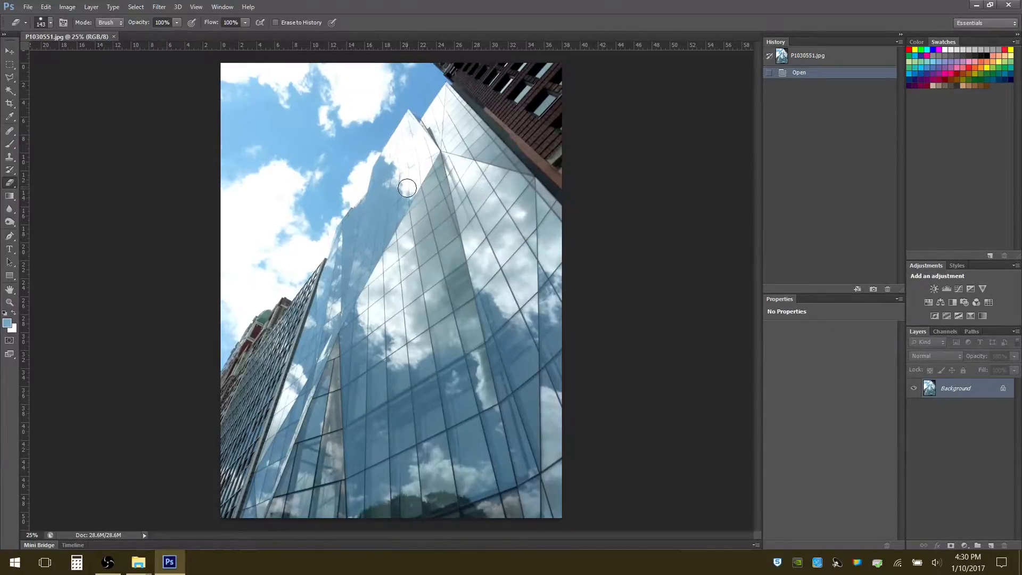
mouse_move(407, 184)
mouse_down()
mouse_move(422, 147)
mouse_move(442, 140)
mouse_move(448, 168)
mouse_move(413, 269)
mouse_move(346, 261)
mouse_move(366, 272)
mouse_move(349, 263)
mouse_move(362, 244)
mouse_move(415, 258)
mouse_move(424, 274)
mouse_move(443, 232)
mouse_move(420, 227)
mouse_move(441, 165)
mouse_move(425, 151)
mouse_move(372, 161)
mouse_move(380, 115)
mouse_move(416, 109)
mouse_move(522, 233)
mouse_move(457, 329)
mouse_move(490, 316)
mouse_move(484, 245)
mouse_move(424, 261)
mouse_up()
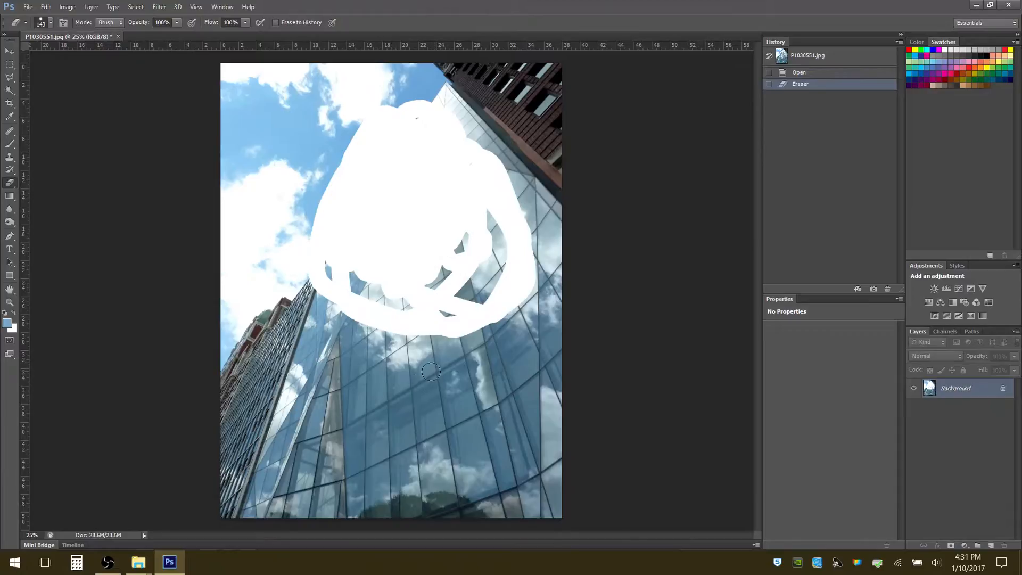
key(ctrl+z)
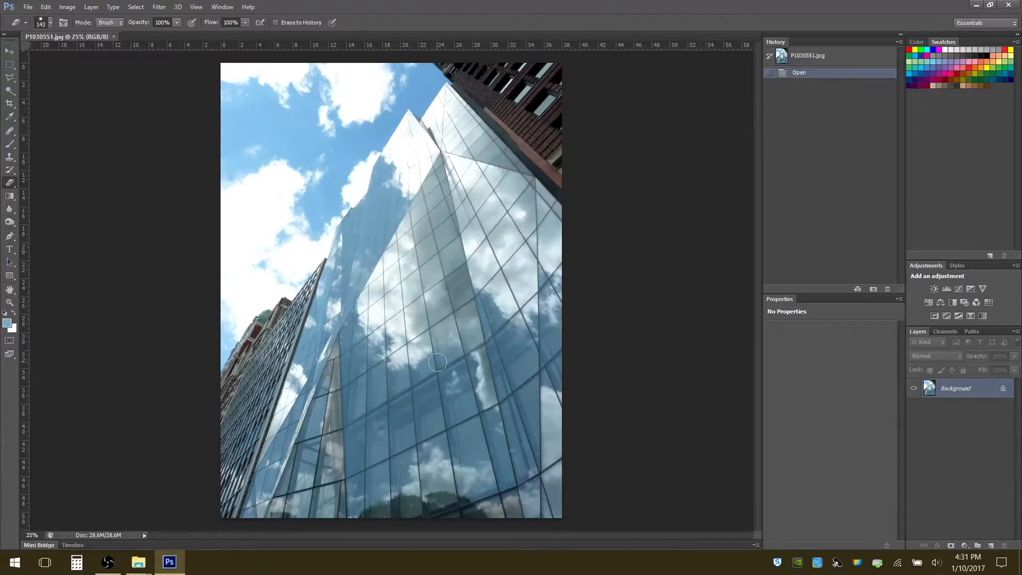
Convert the Background into the editable layer Layer 0 and erase an area of the upper glass tower to transparency
double_click(954, 391)
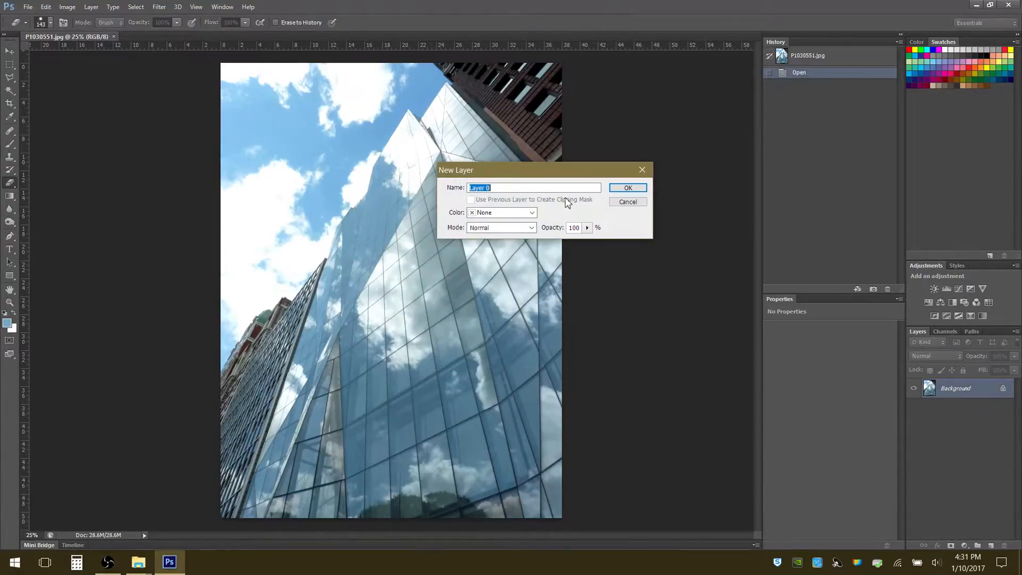
click(621, 188)
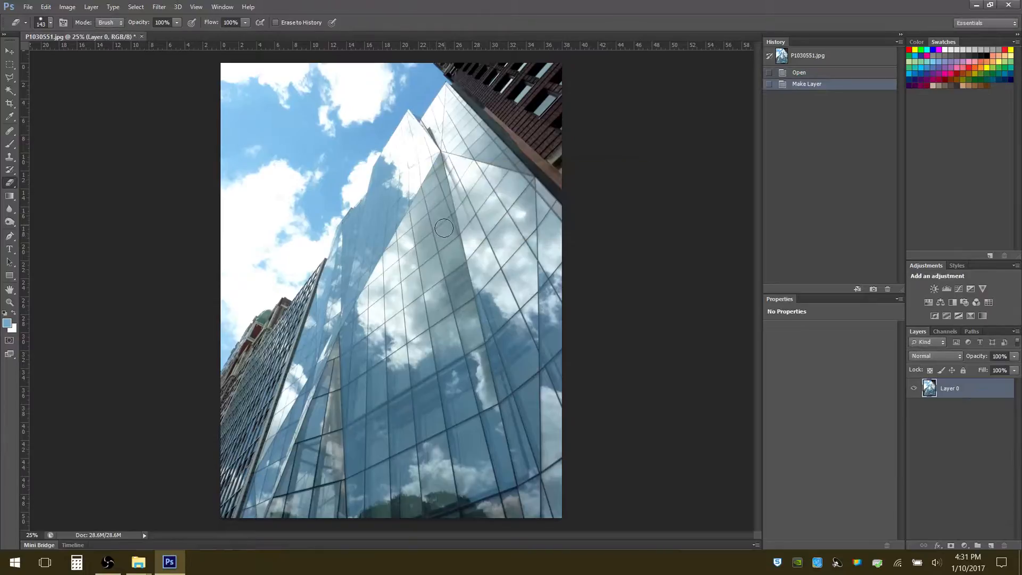
mouse_move(387, 201)
mouse_down()
mouse_move(417, 148)
mouse_move(437, 181)
mouse_move(429, 222)
mouse_move(388, 259)
mouse_move(396, 266)
mouse_move(424, 235)
mouse_move(379, 213)
mouse_move(381, 266)
mouse_up()
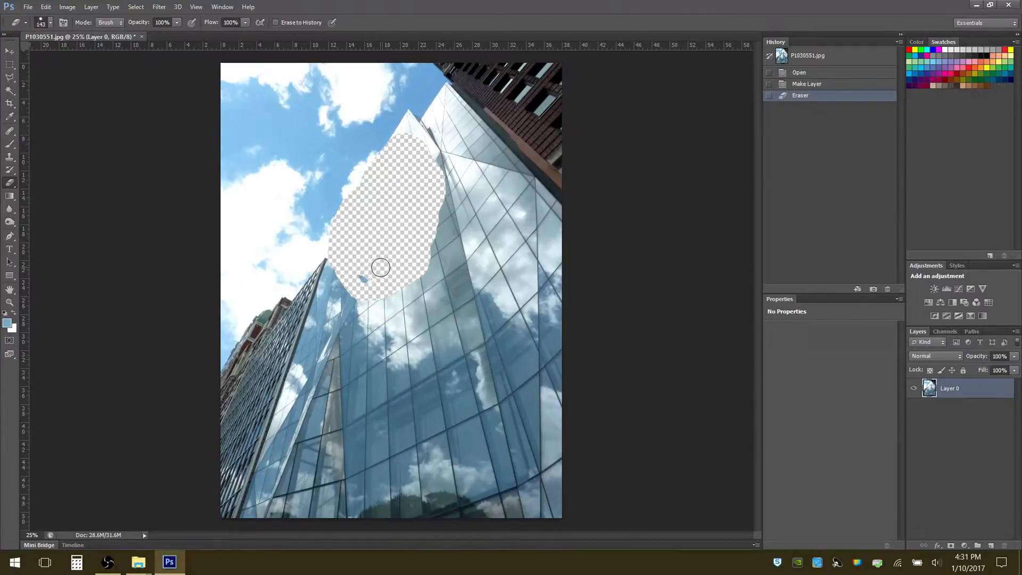
drag(381, 268, 359, 277)
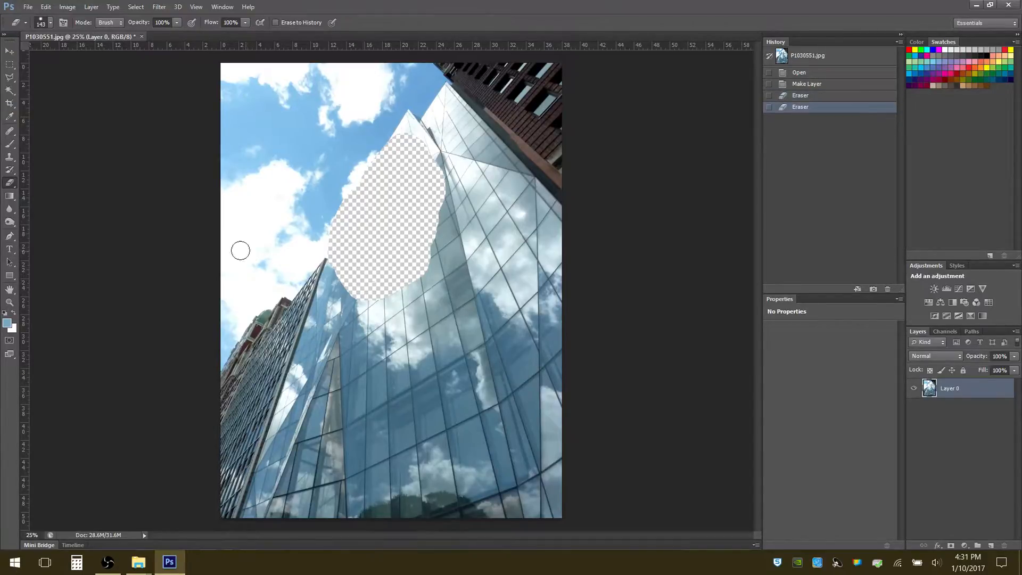
Outline the narrow triangular glass panel on the lower tower with the Polygonal Lasso, delete its contents, and deselect
click(10, 77)
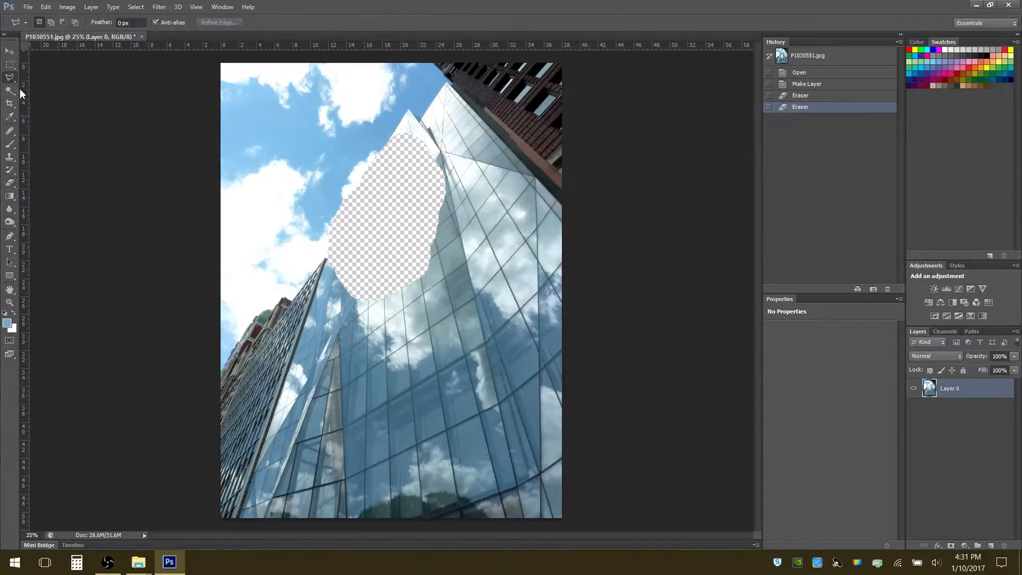
click(339, 336)
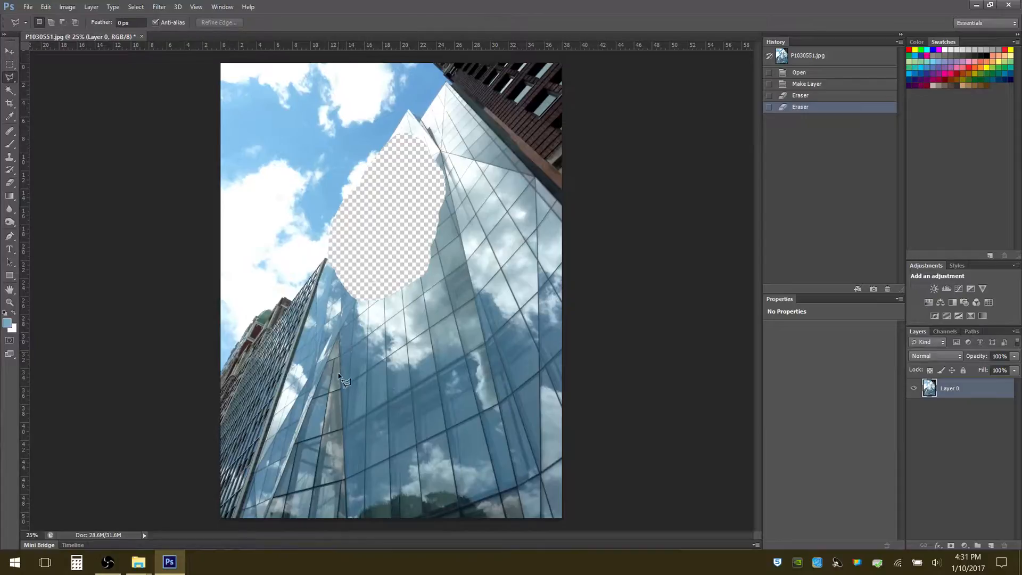
click(343, 438)
click(295, 441)
click(340, 339)
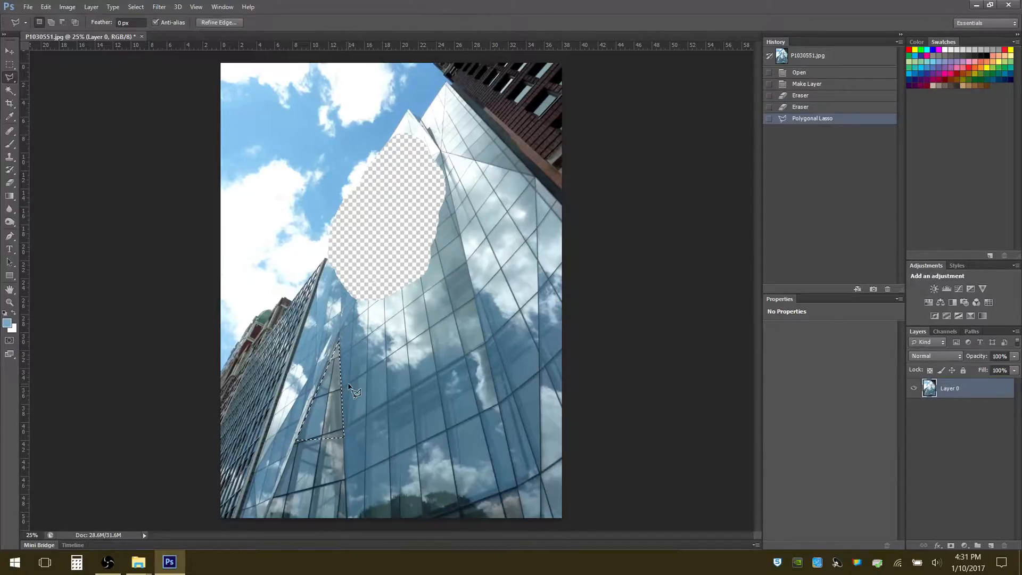
key(Delete)
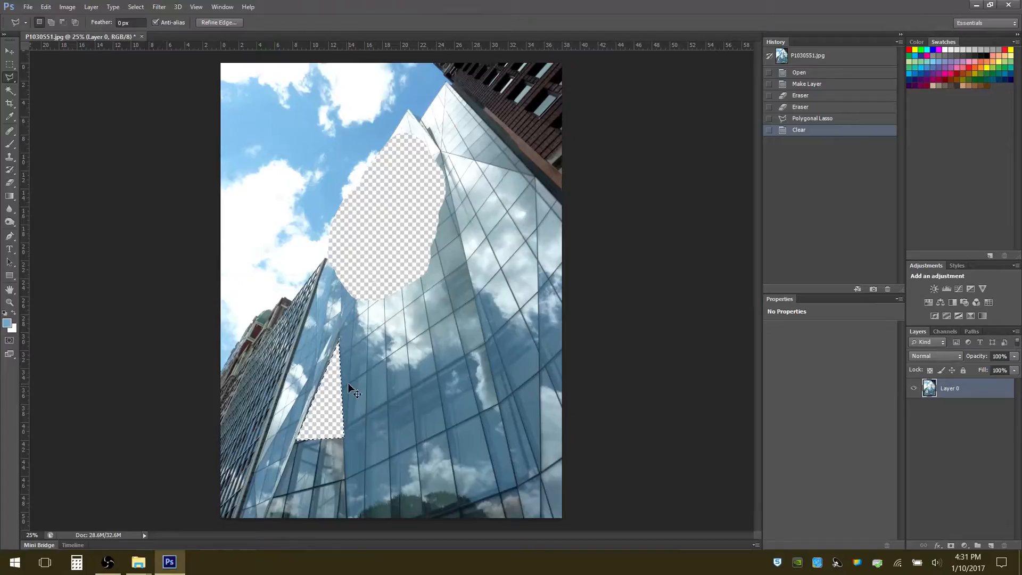
key(ctrl+d)
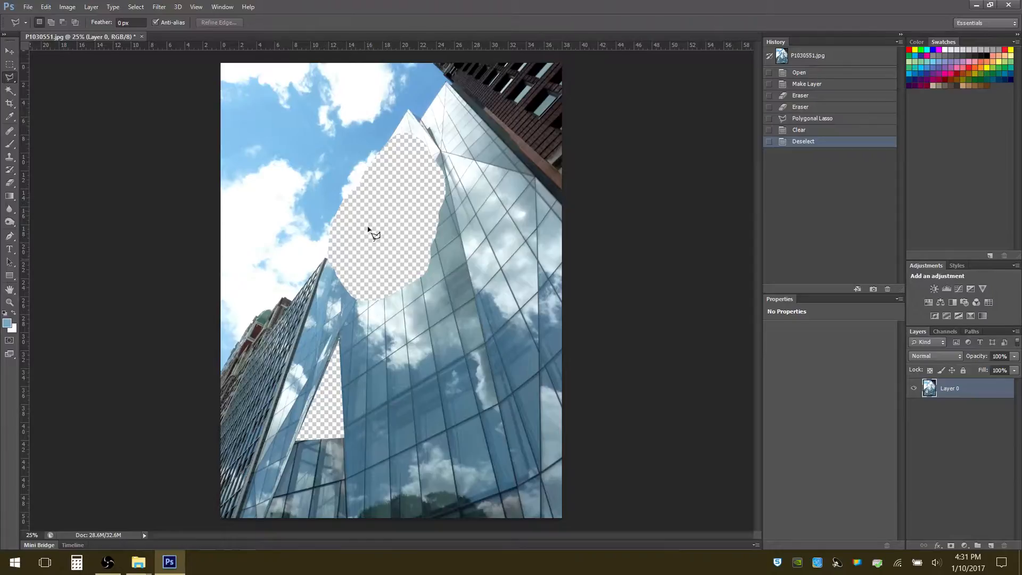
Step back through the history to the Make Layer state, reverting the panel deletion and the erasing
key(ctrl+z)
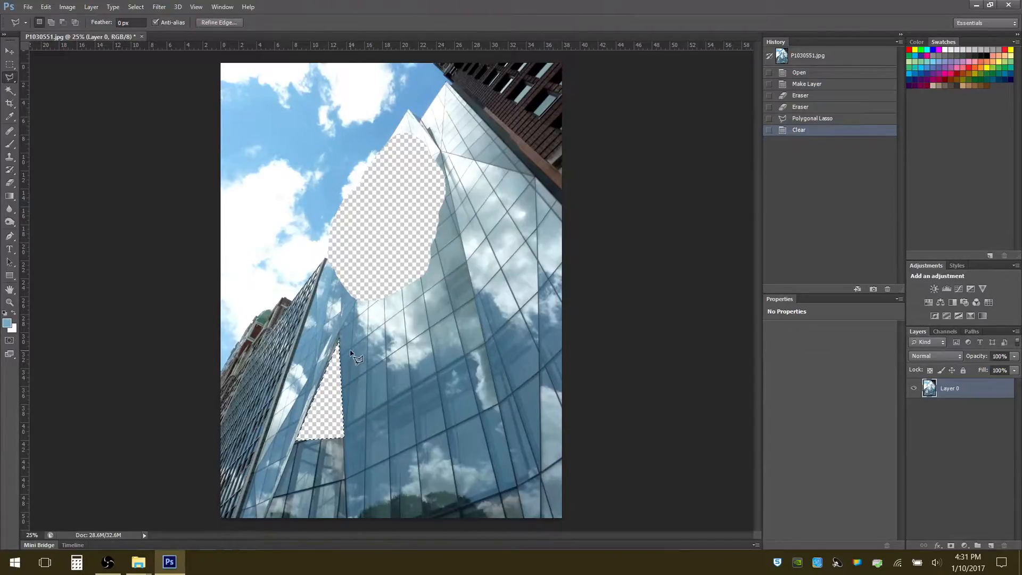
key(ctrl+z)
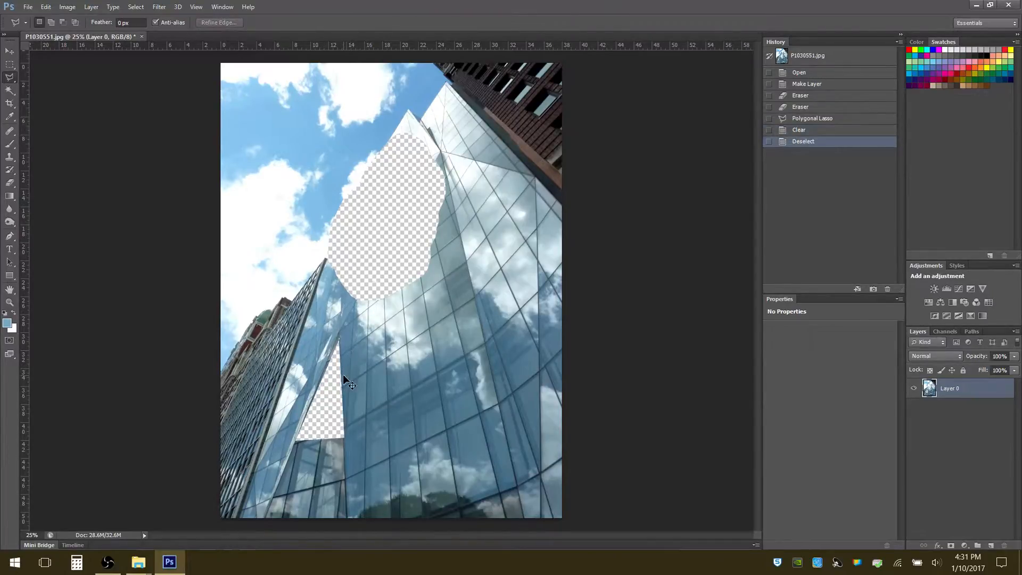
key(ctrl+z)
key(ctrl+z)
click(806, 131)
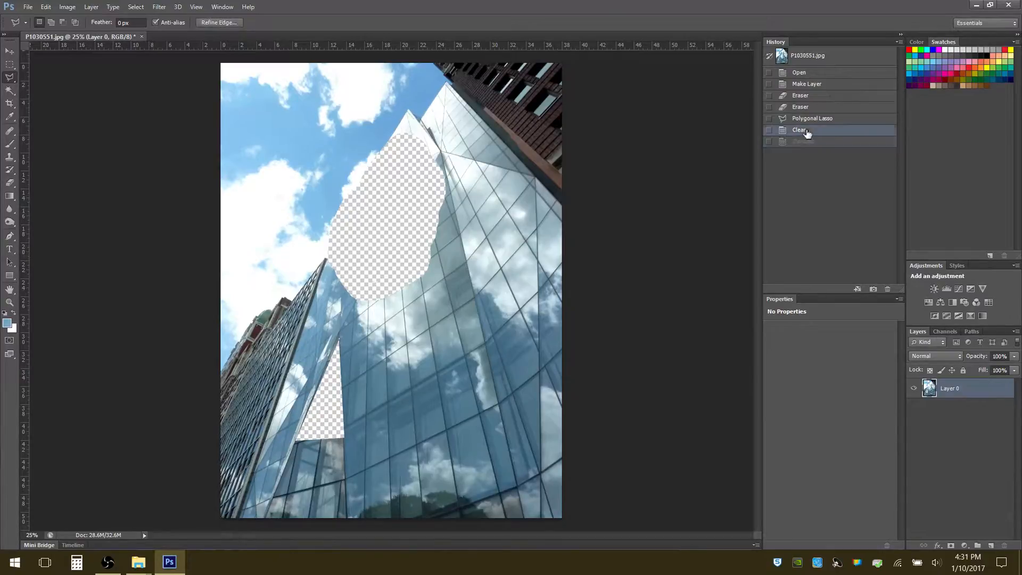
click(809, 120)
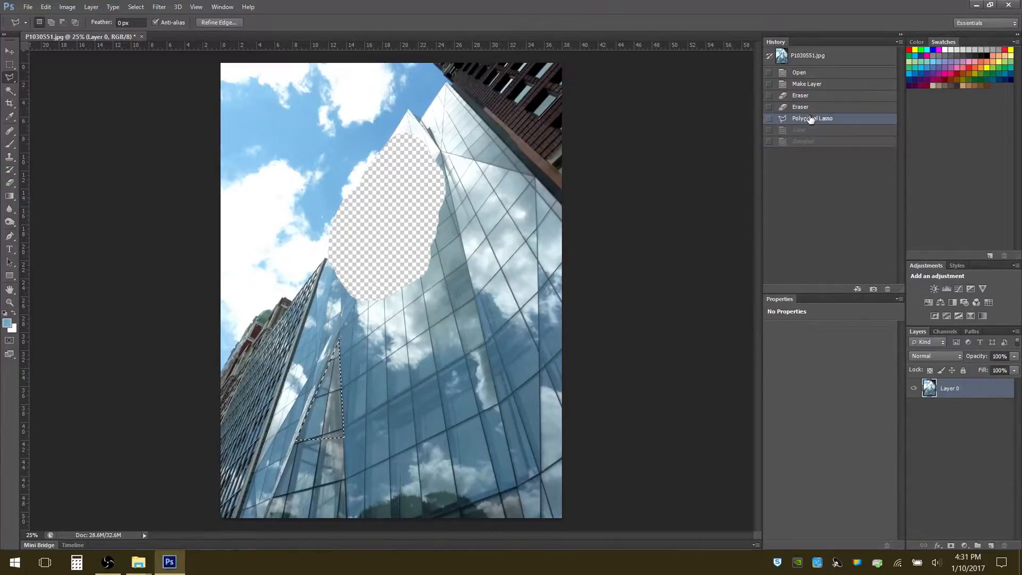
click(809, 108)
click(807, 97)
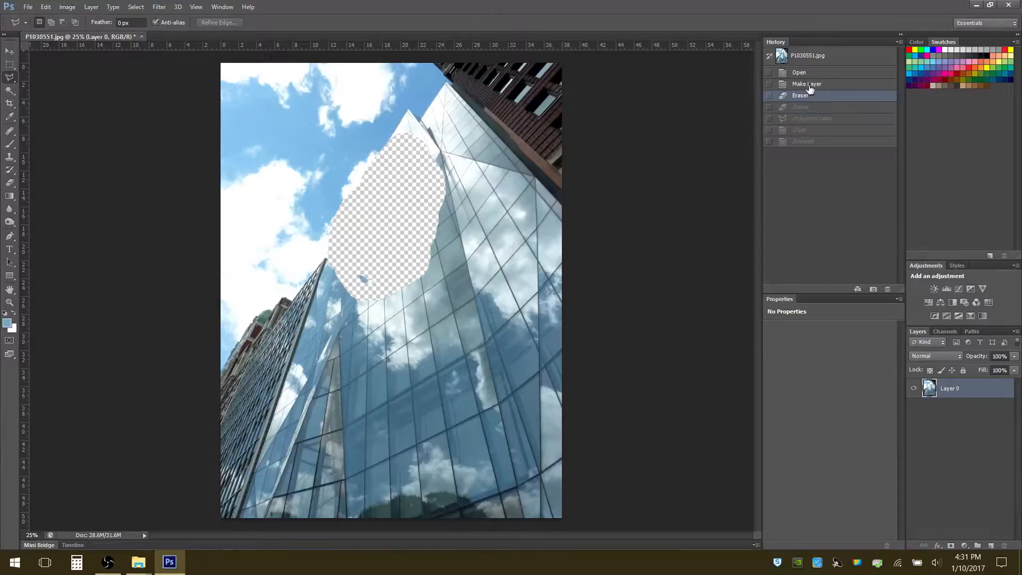
click(808, 86)
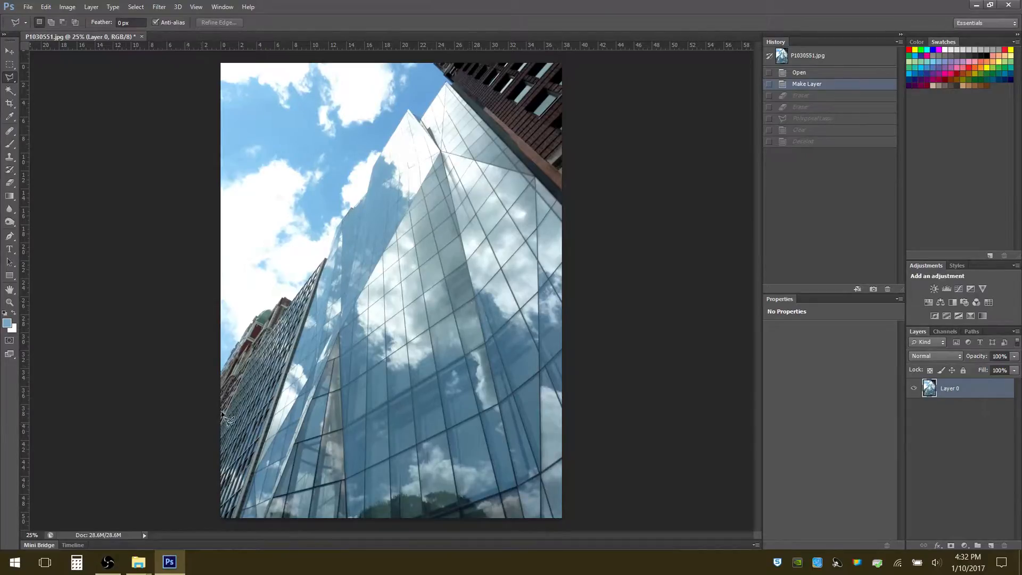
Set the Blur tool's brush size to 193 px and try it on the tip of the glass tower
click(10, 209)
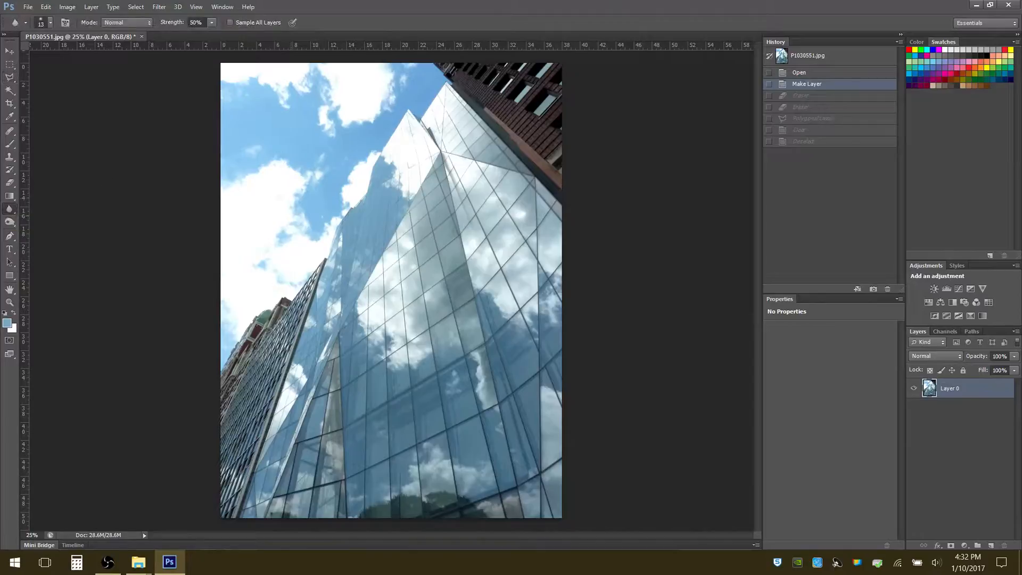
click(51, 23)
click(56, 53)
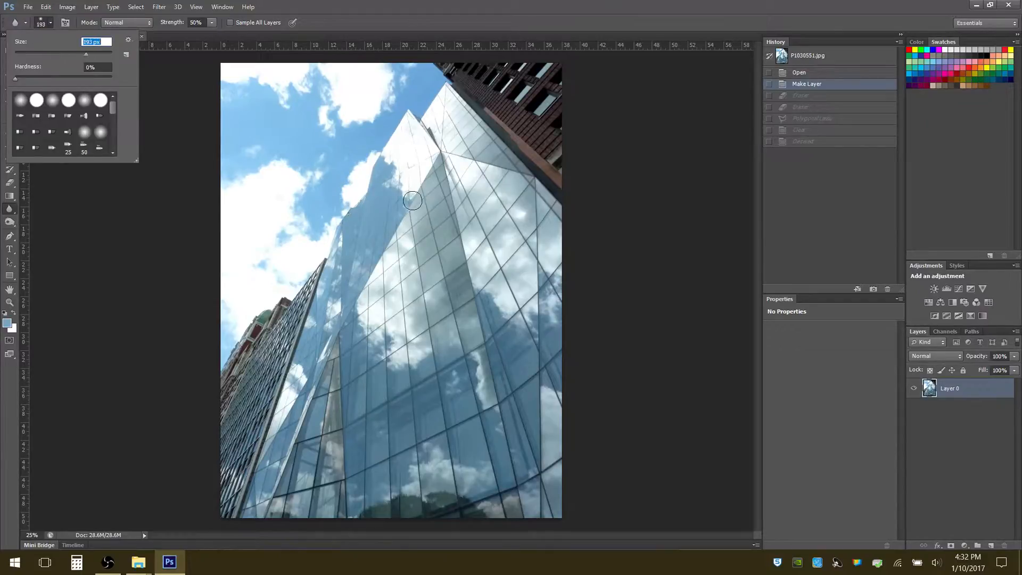
key(Return)
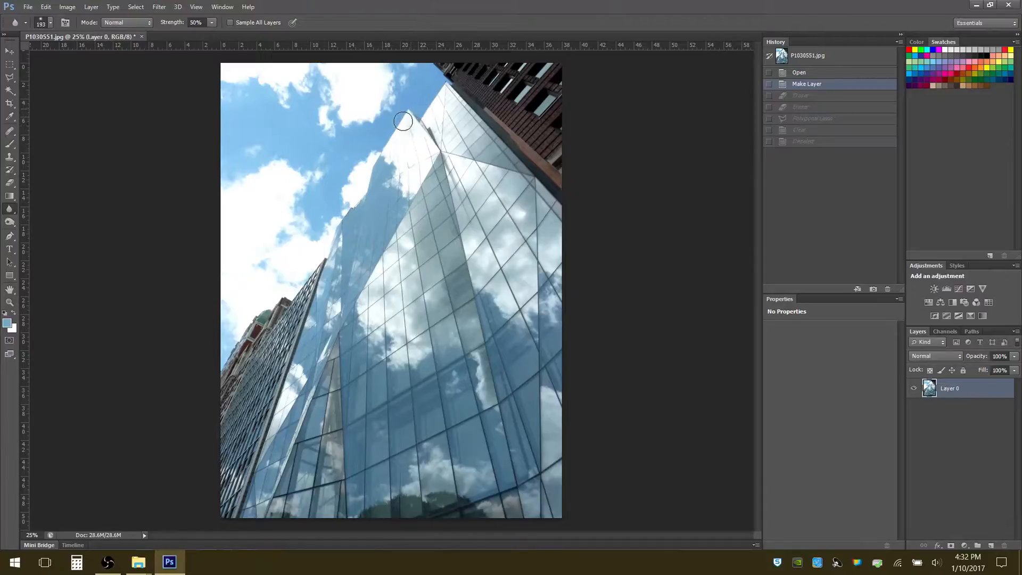
mouse_move(403, 121)
mouse_down()
mouse_move(416, 118)
mouse_move(409, 113)
mouse_up()
Set the Smudge tool's brush size to 162 px, smudge the glass tower's edge from its tip downward, and undo the smudge
right_click(16, 213)
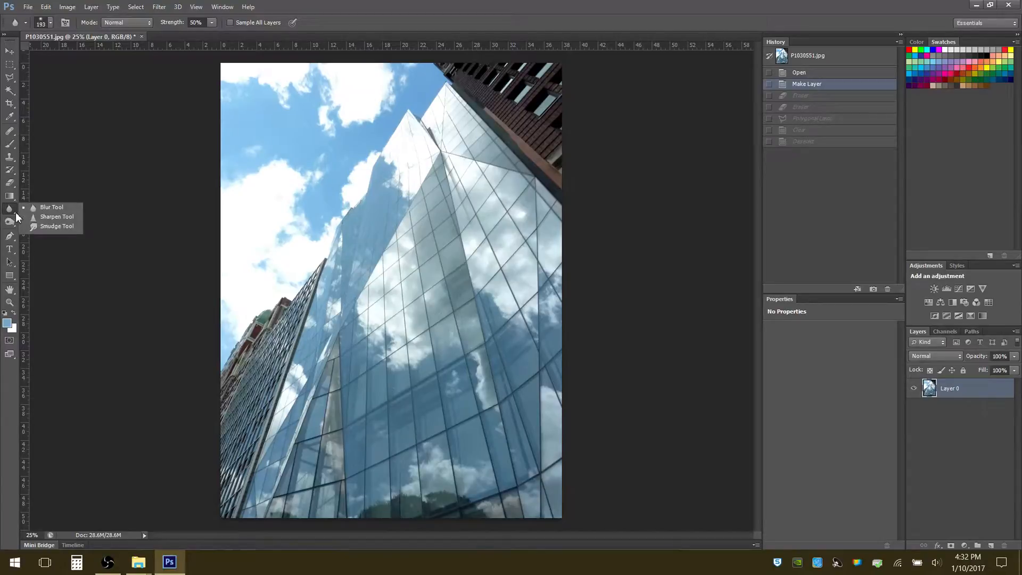
click(55, 227)
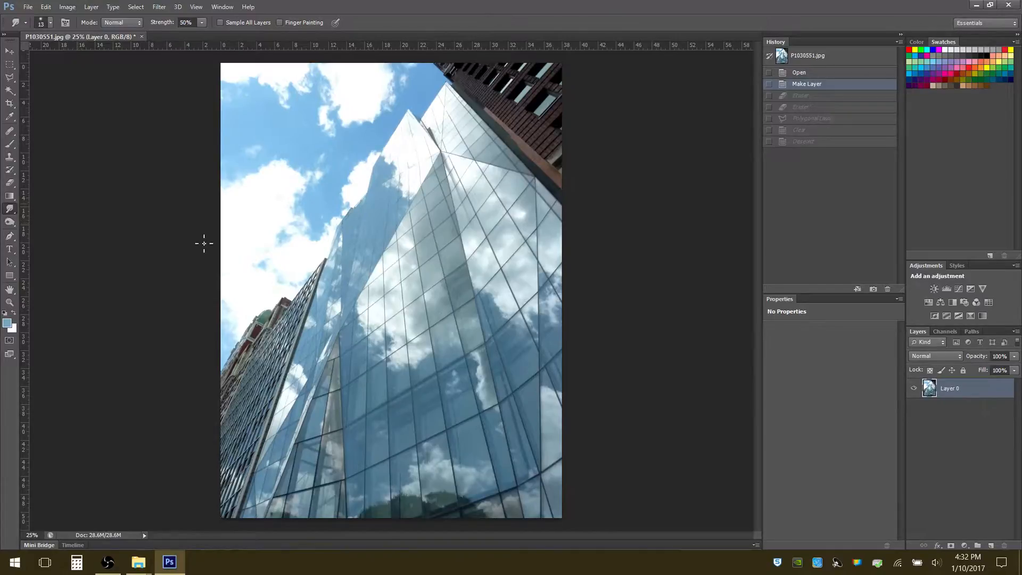
click(51, 24)
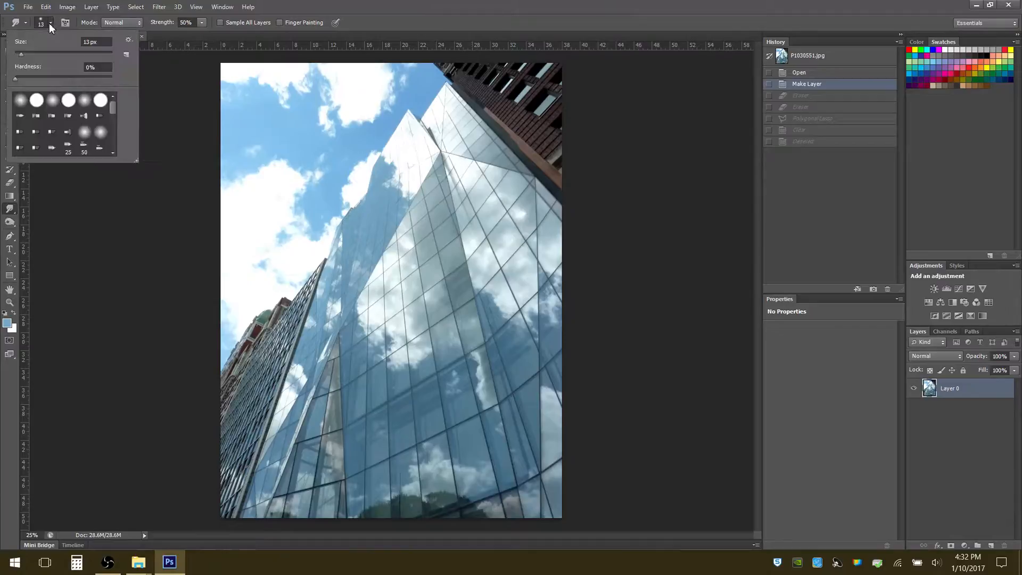
click(60, 53)
click(87, 53)
click(428, 106)
mouse_move(413, 123)
mouse_down()
mouse_move(329, 251)
mouse_move(288, 383)
mouse_up()
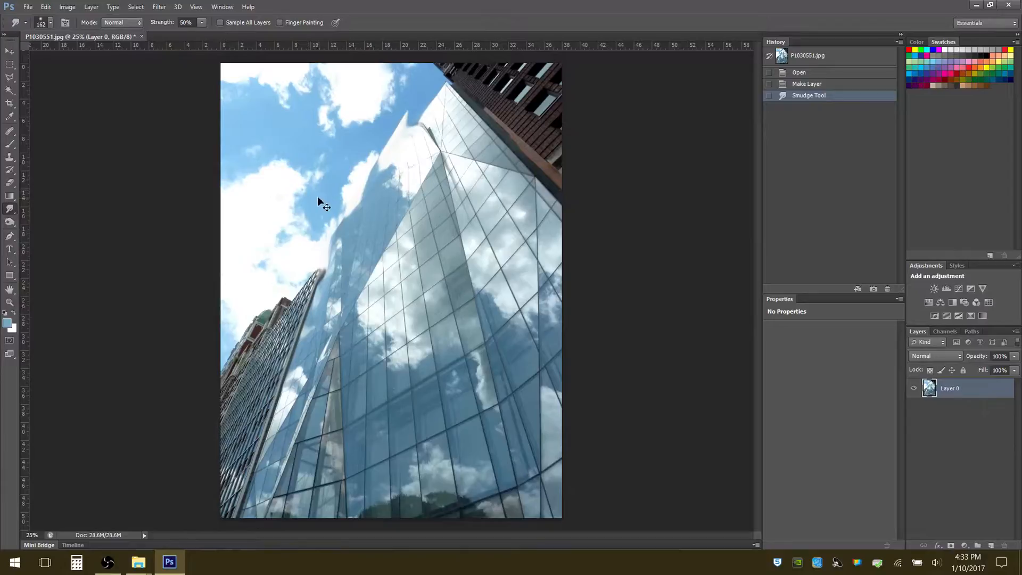
key(ctrl+z)
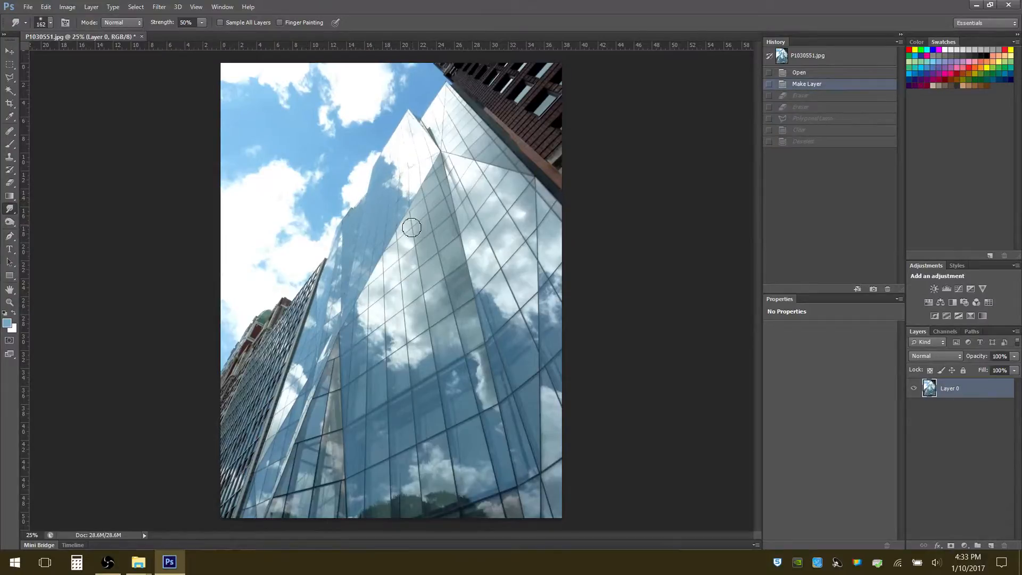
Set the Dodge tool's brush size to 164 px and lighten the sky and the upper part of the glass tower
right_click(16, 214)
click(49, 208)
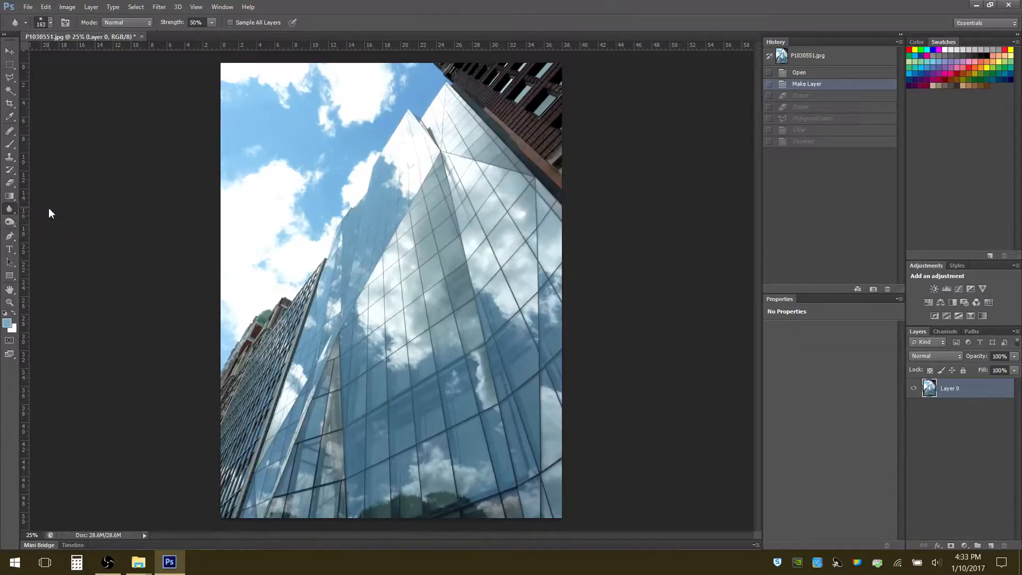
click(15, 230)
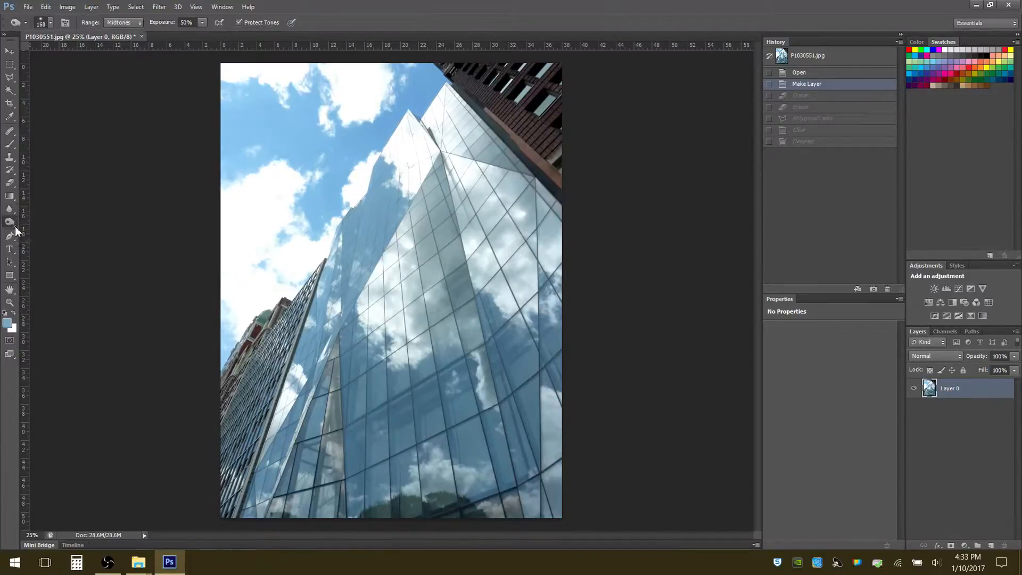
right_click(15, 230)
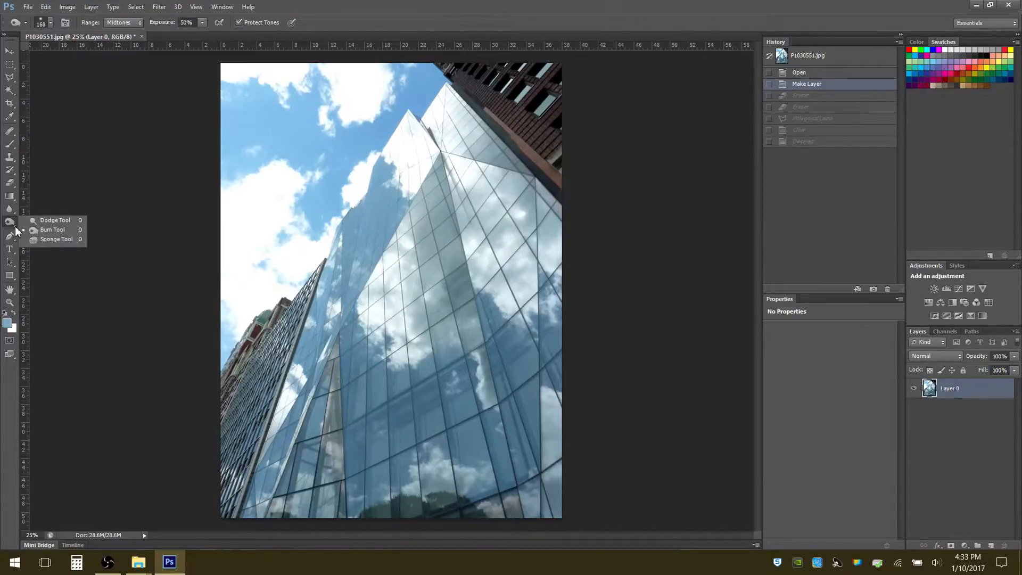
click(53, 222)
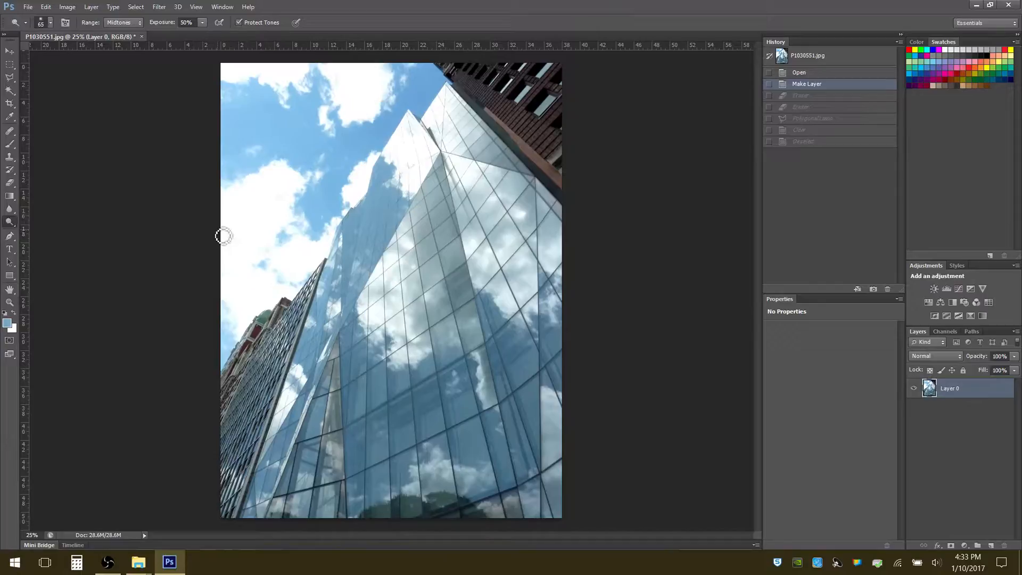
right_click(316, 175)
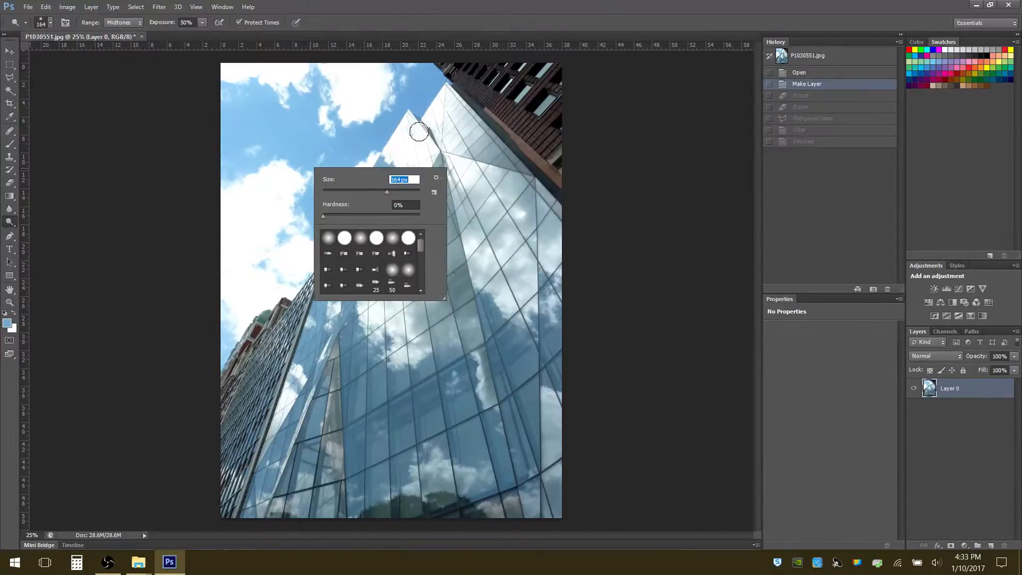
click(392, 140)
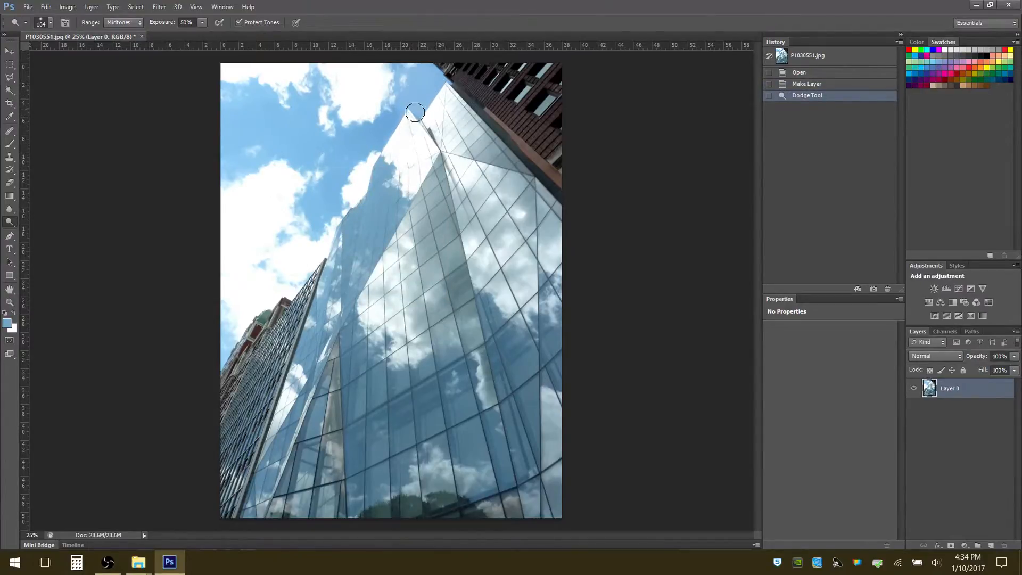
mouse_move(387, 110)
mouse_down()
mouse_move(384, 145)
mouse_move(389, 123)
mouse_move(373, 122)
mouse_move(375, 155)
mouse_move(388, 157)
mouse_move(377, 120)
mouse_move(366, 148)
mouse_move(526, 220)
mouse_up()
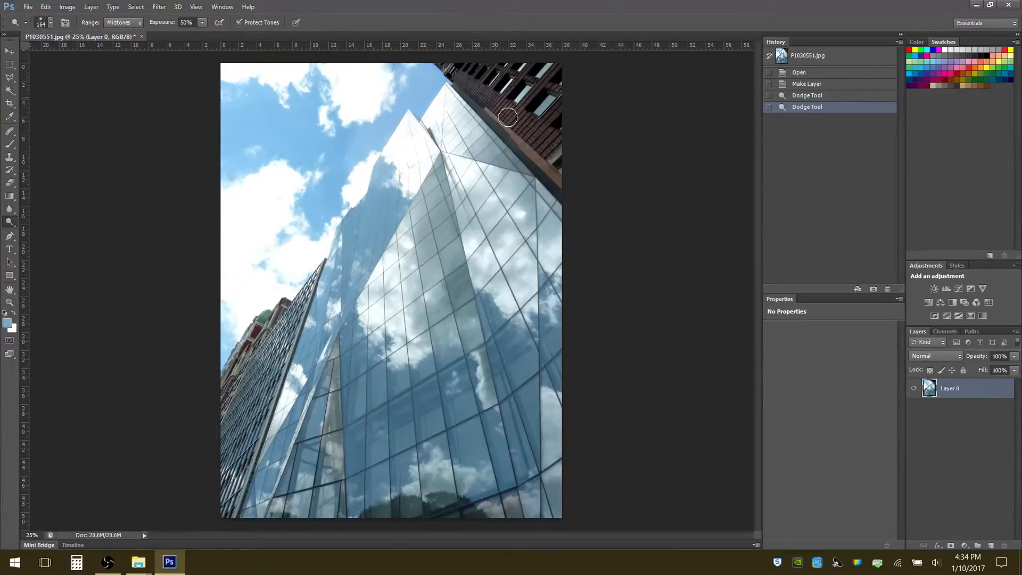
Lighten the dark brick building with Dodge strokes, and revert the history to the Make Layer state
mouse_move(554, 100)
mouse_down()
mouse_move(528, 93)
mouse_move(512, 112)
mouse_up()
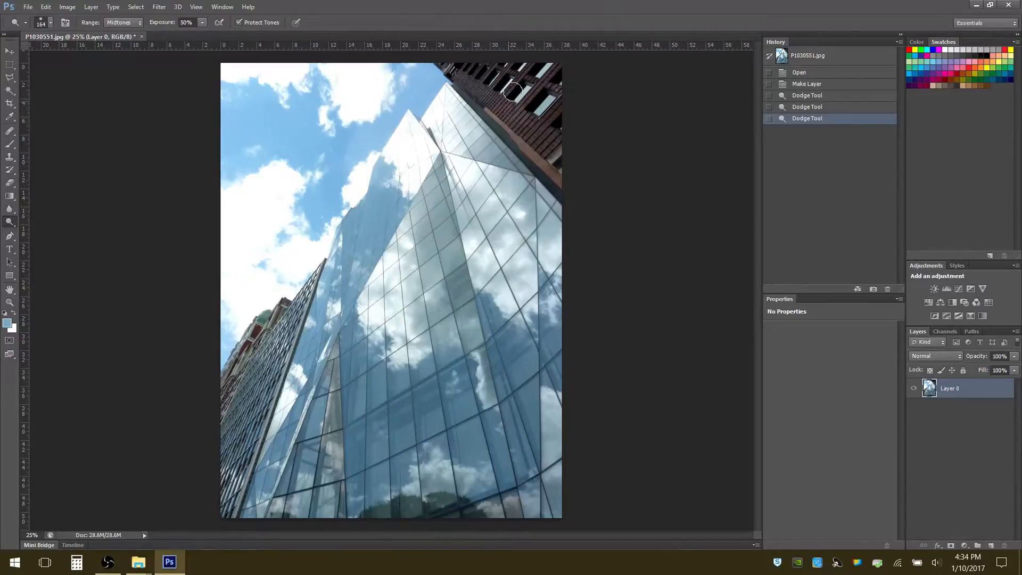
mouse_move(542, 80)
mouse_down()
mouse_move(495, 110)
mouse_move(515, 122)
mouse_up()
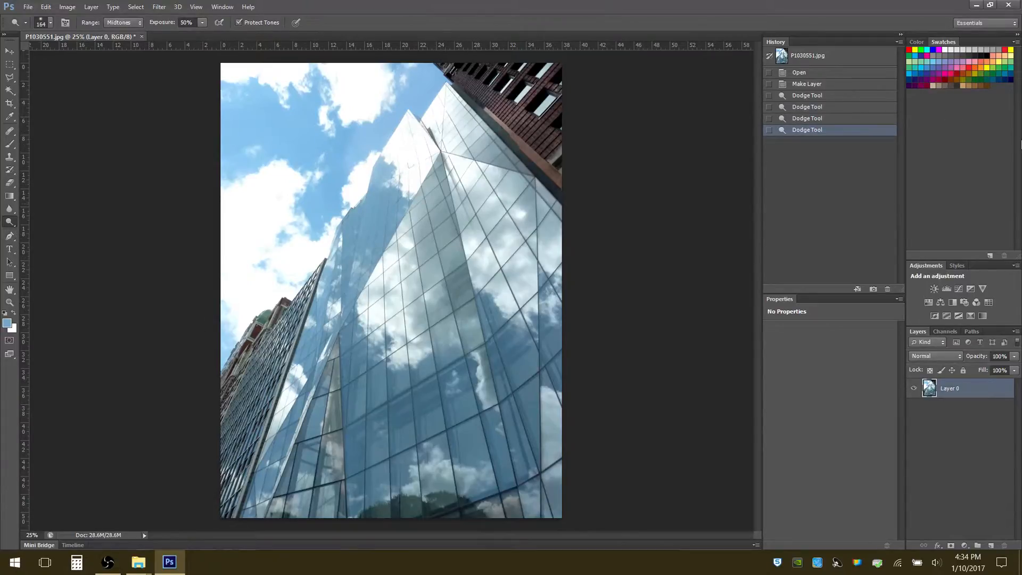
click(807, 84)
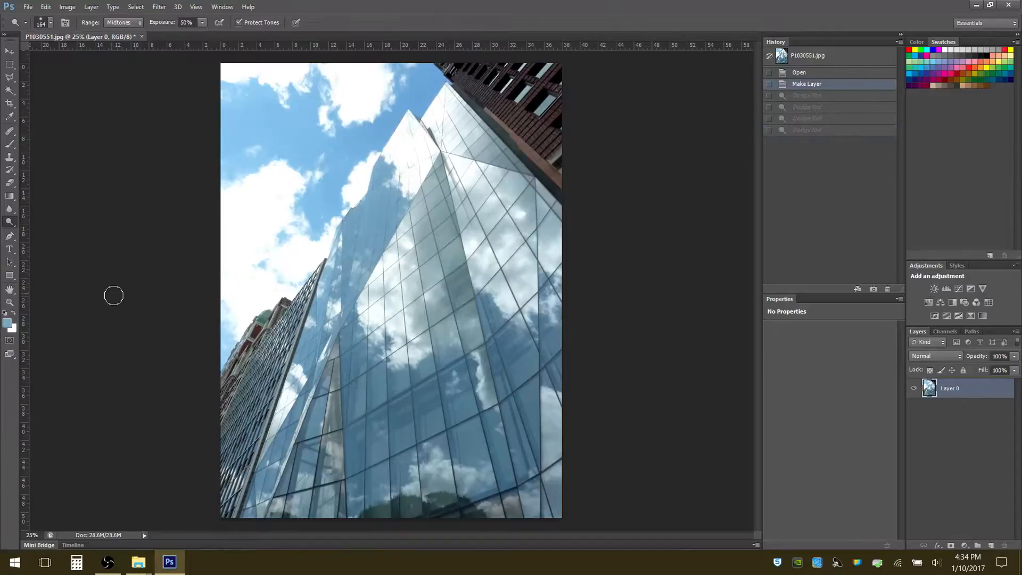
Darken the cloud reflections on the upper face of the glass tower with the Burn tool
click(17, 229)
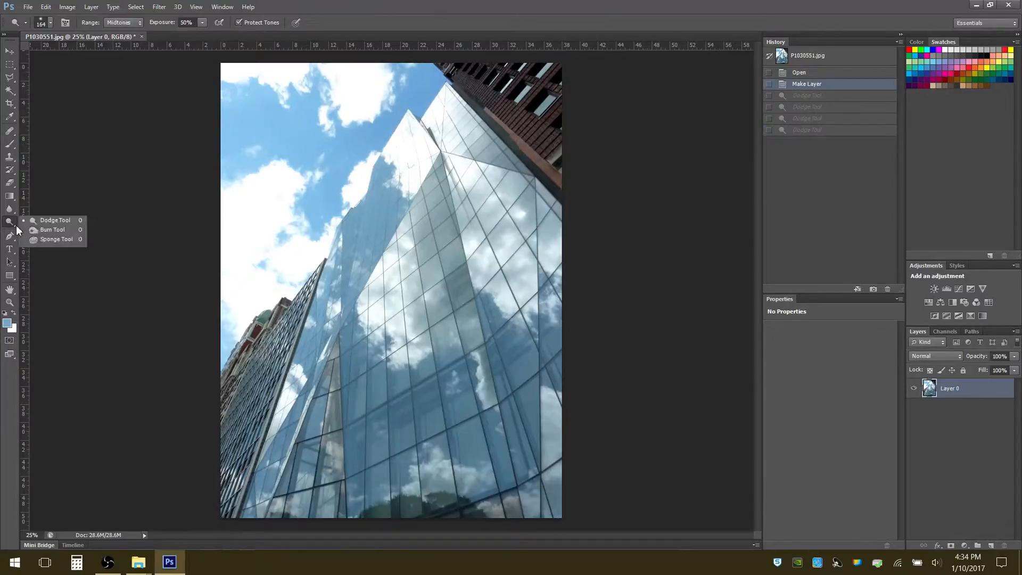
click(41, 232)
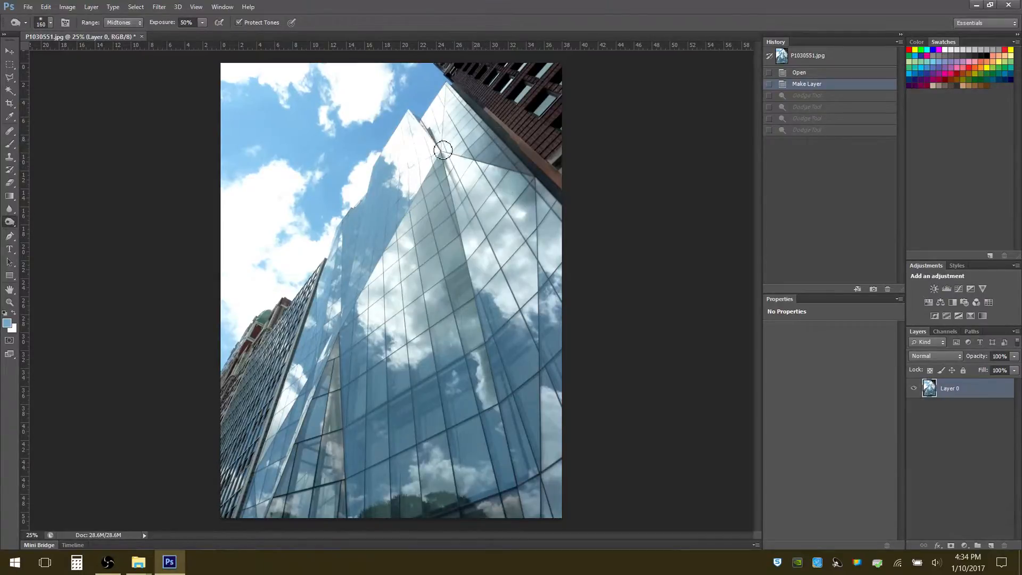
mouse_move(504, 216)
mouse_down()
mouse_move(499, 251)
mouse_move(499, 236)
mouse_move(532, 245)
mouse_up()
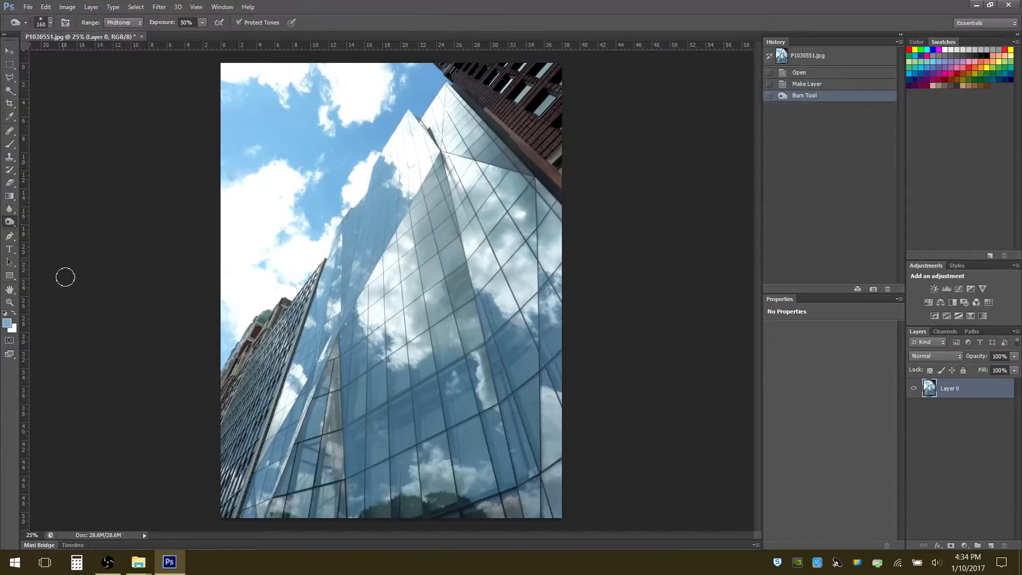
Desaturate the tower's blue glass and the brick building with a 168 px Sponge brush, and revert the history to Make Layer
click(16, 228)
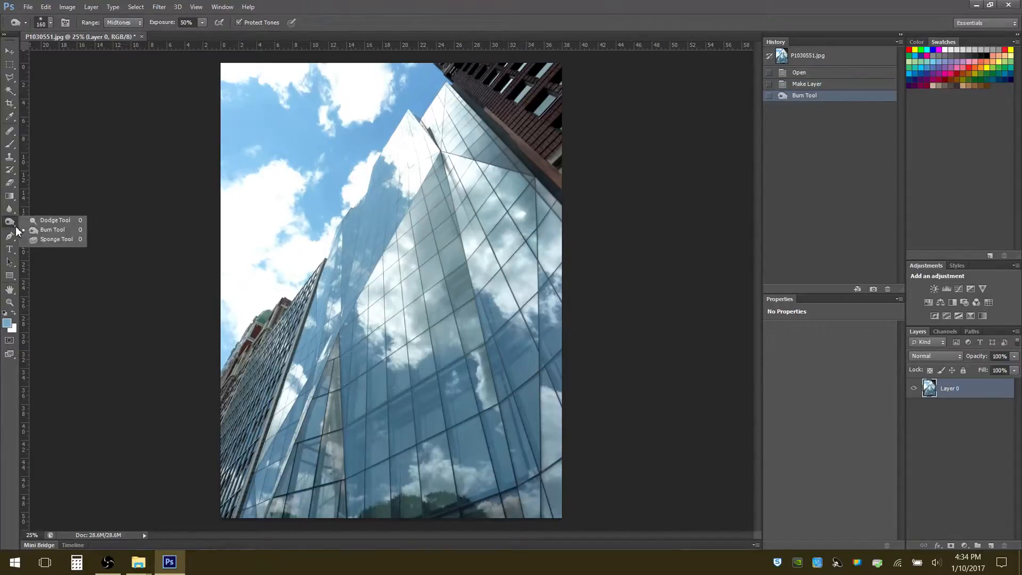
click(43, 239)
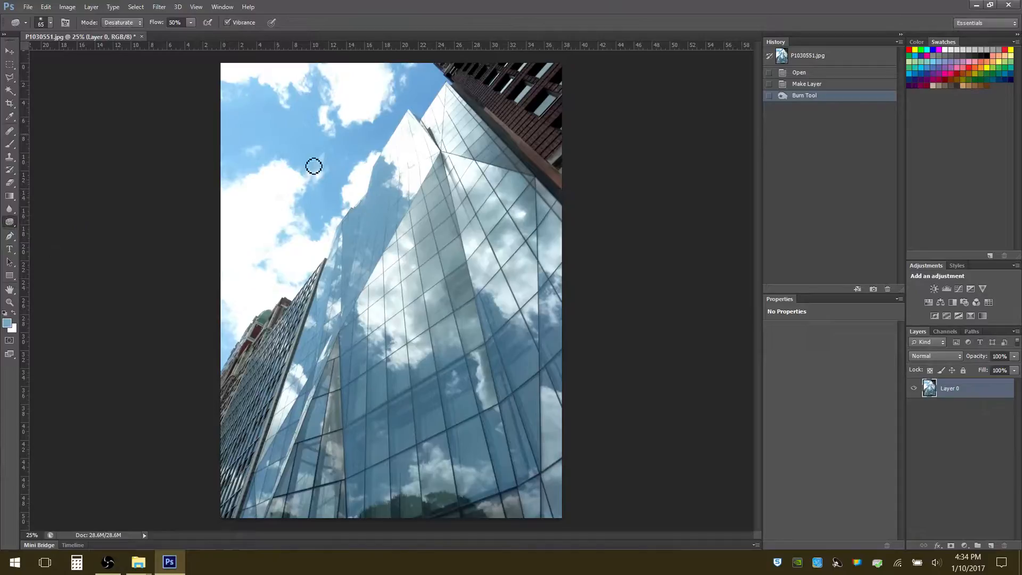
click(50, 22)
drag(69, 52, 79, 54)
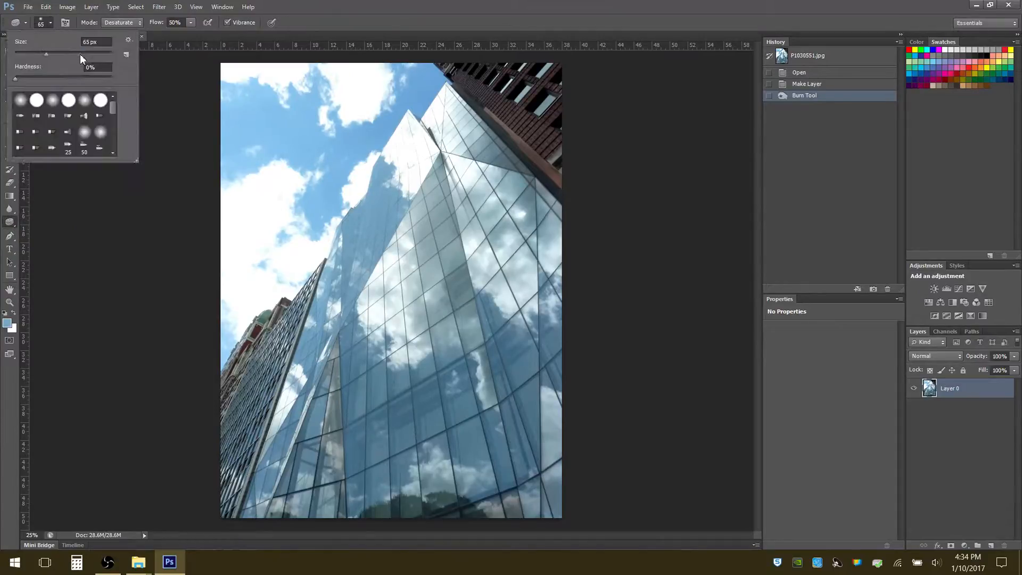
mouse_move(373, 276)
mouse_down()
mouse_move(378, 239)
mouse_move(359, 246)
mouse_move(394, 207)
mouse_move(419, 133)
mouse_move(410, 118)
mouse_move(355, 238)
mouse_move(383, 228)
mouse_move(391, 250)
mouse_move(340, 322)
mouse_move(349, 275)
mouse_move(334, 265)
mouse_move(362, 209)
mouse_move(344, 247)
mouse_move(349, 267)
mouse_move(306, 349)
mouse_move(313, 326)
mouse_move(283, 419)
mouse_move(329, 313)
mouse_move(393, 229)
mouse_move(383, 176)
mouse_move(386, 225)
mouse_move(355, 258)
mouse_move(363, 216)
mouse_move(335, 258)
mouse_move(309, 333)
mouse_up()
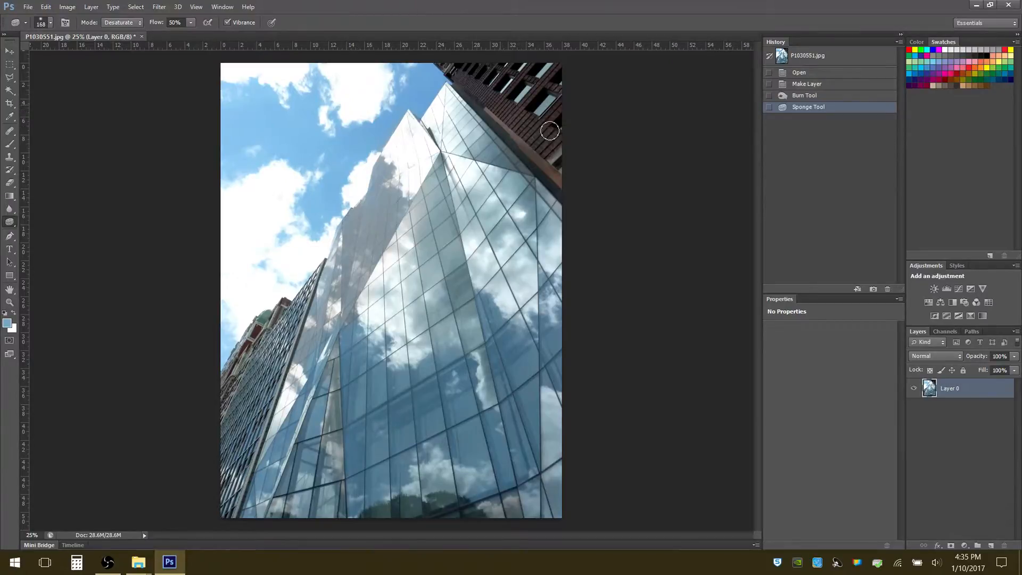
mouse_move(521, 101)
mouse_down()
mouse_move(543, 100)
mouse_move(482, 74)
mouse_up()
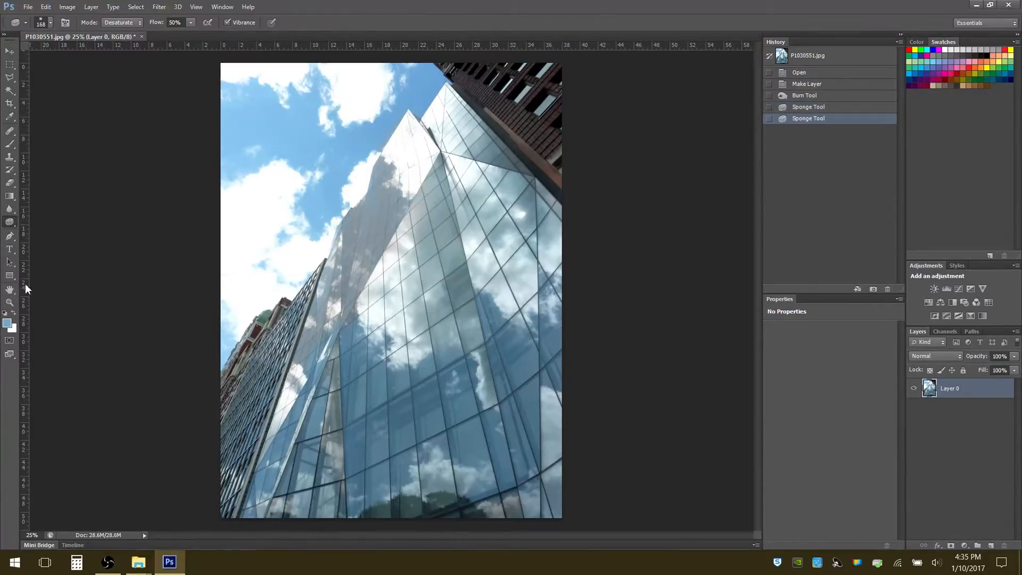
click(802, 87)
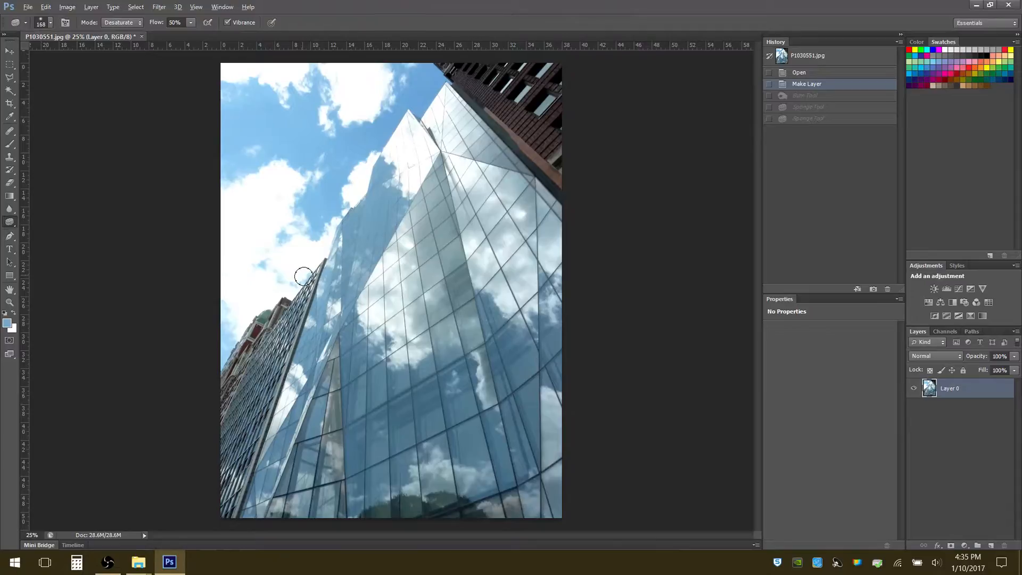
Zoom in on the glass tower, pan across its panels with the Hand tool, and zoom back out with the Zoom tool
scroll(302, 274, up, 13)
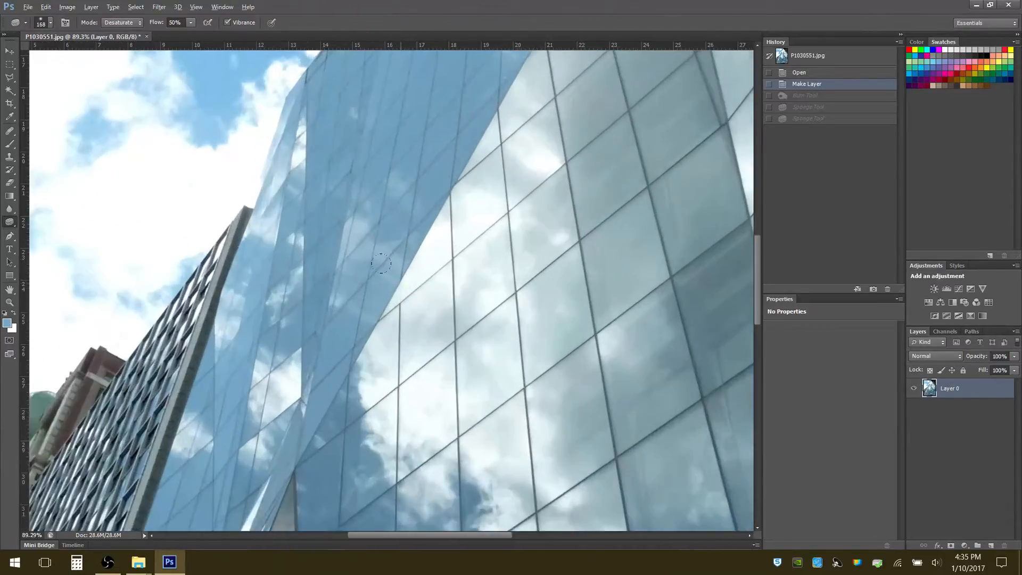
scroll(381, 262, up, 1)
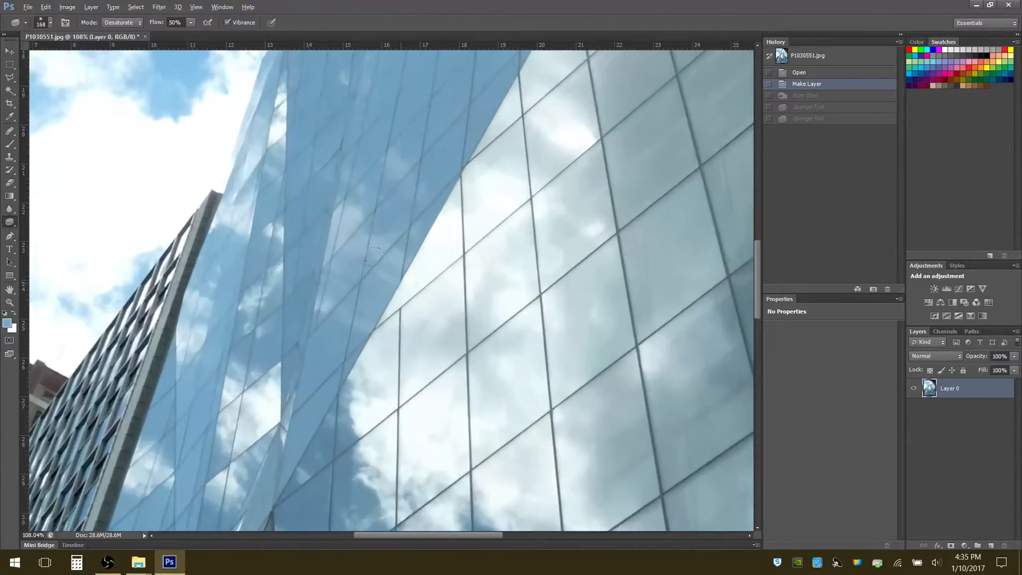
click(9, 289)
drag(493, 230, 403, 192)
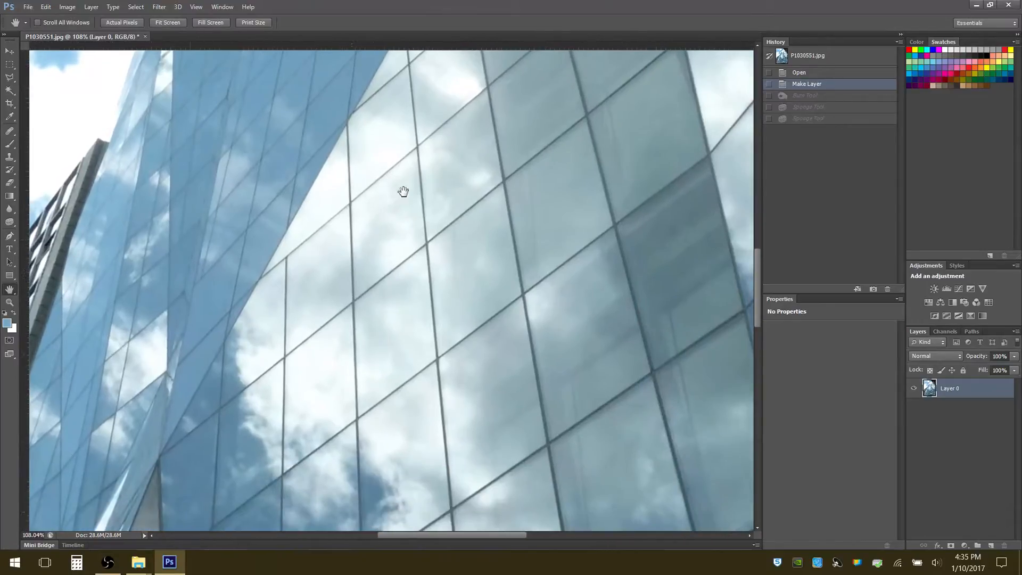
click(10, 51)
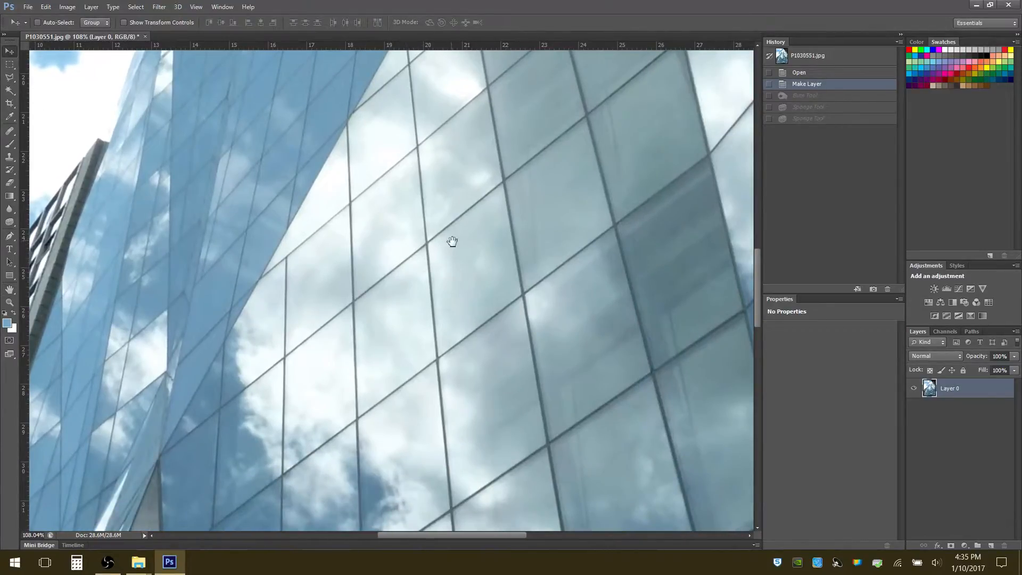
drag(504, 246, 548, 229)
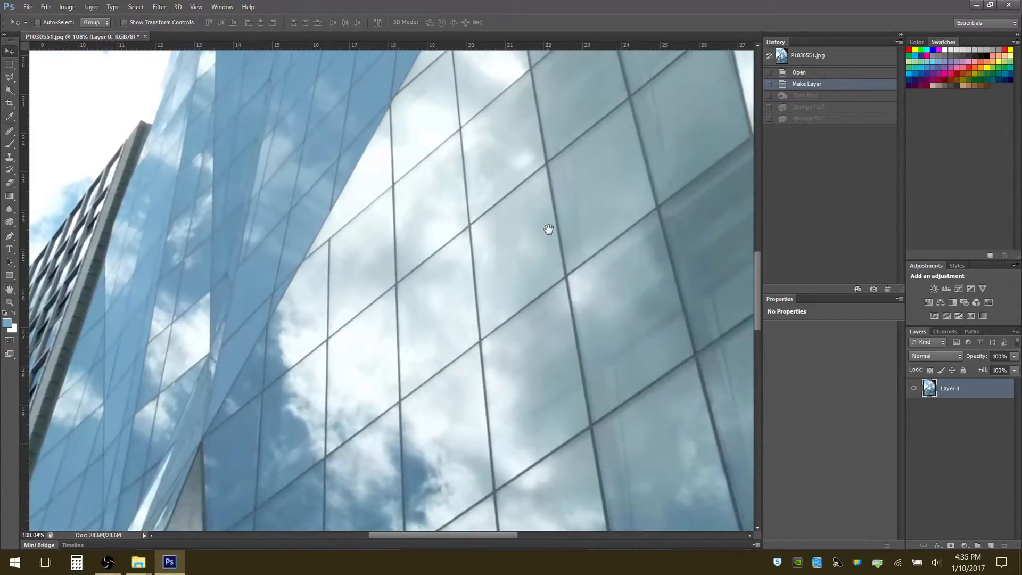
click(10, 303)
drag(262, 214, 226, 243)
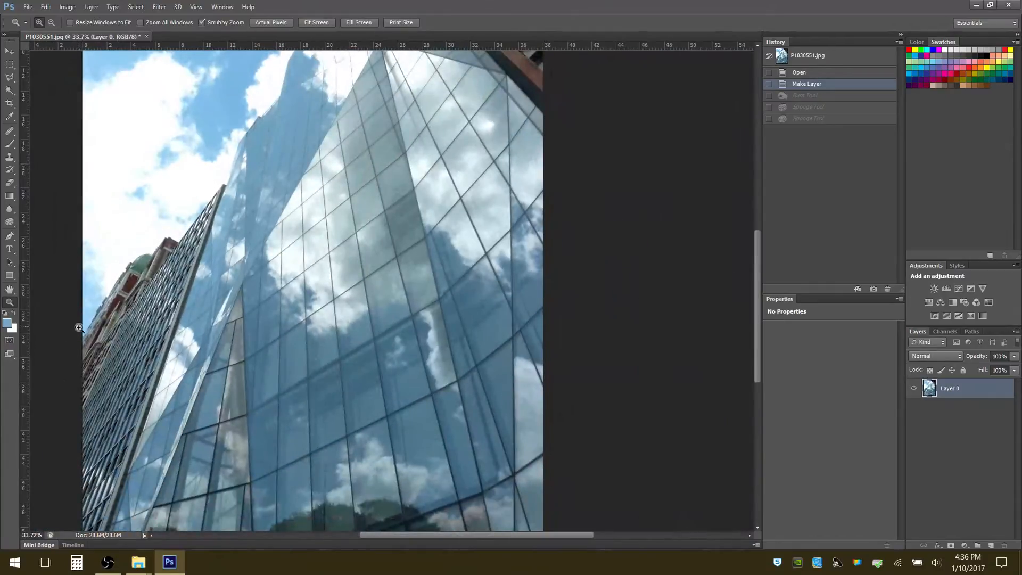
Reset the foreground and background colors to their defaults, and inspect the background color in the Color Picker without changing it
click(5, 315)
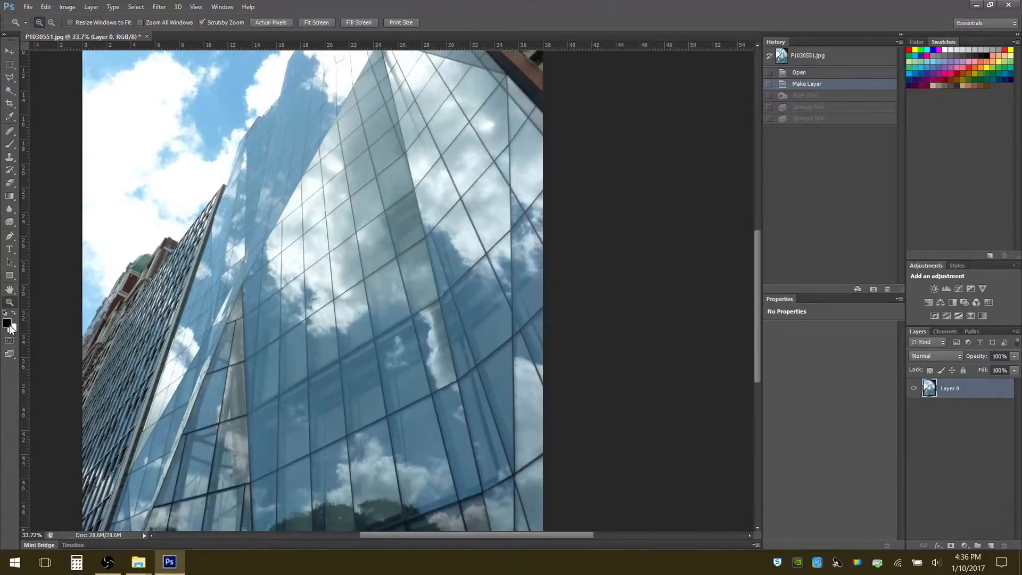
click(10, 117)
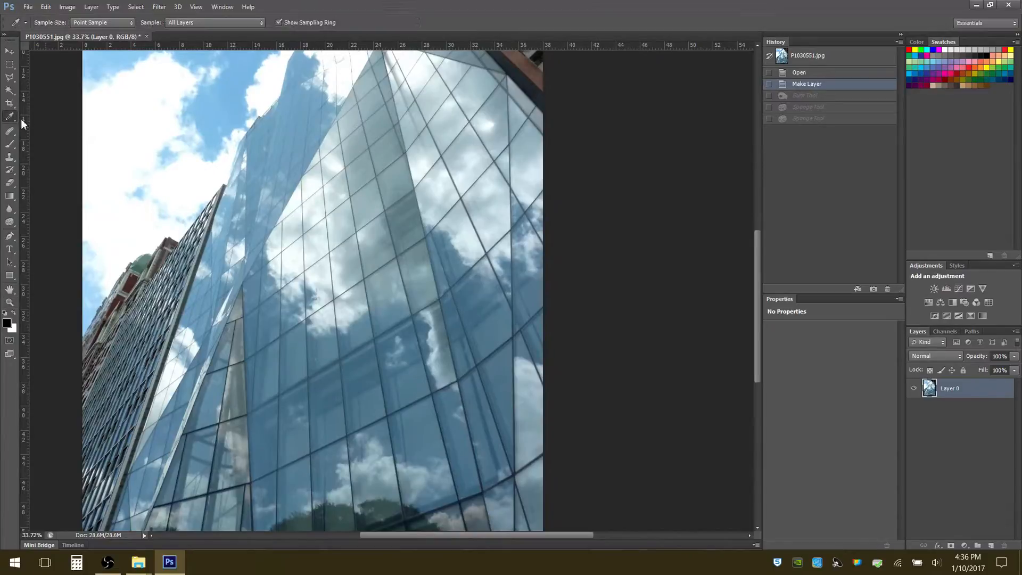
click(12, 329)
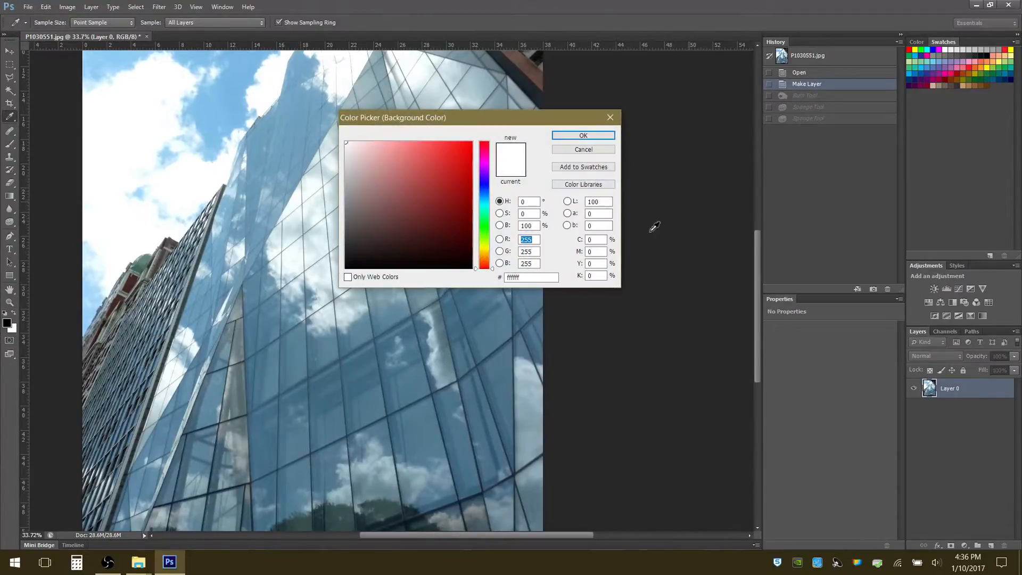
click(590, 150)
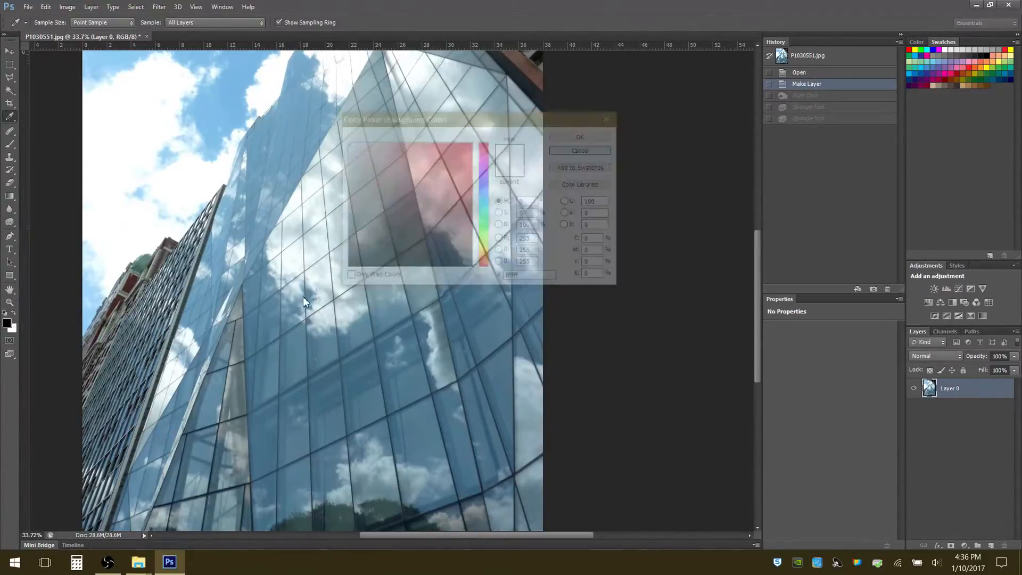
click(13, 329)
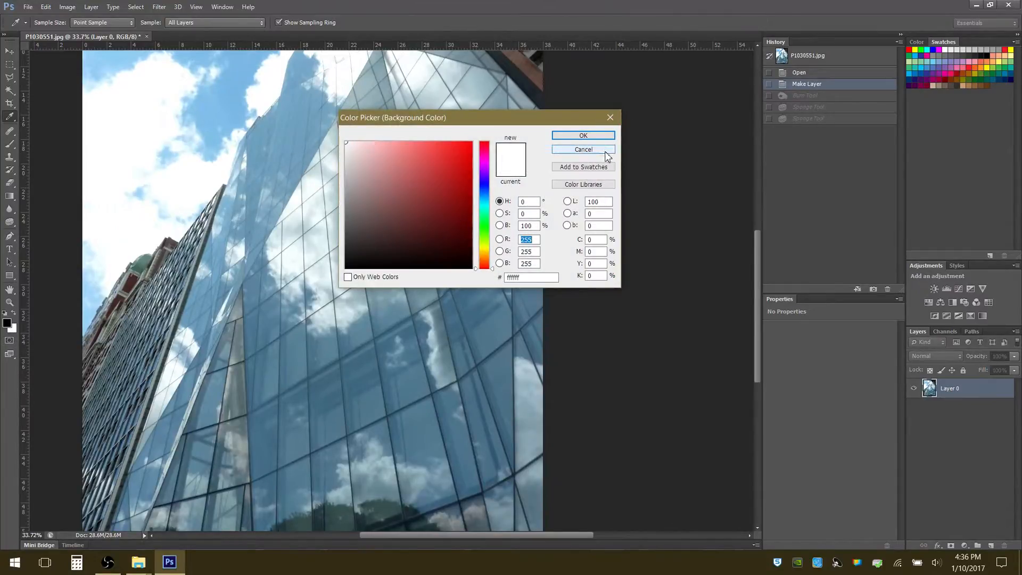
click(590, 150)
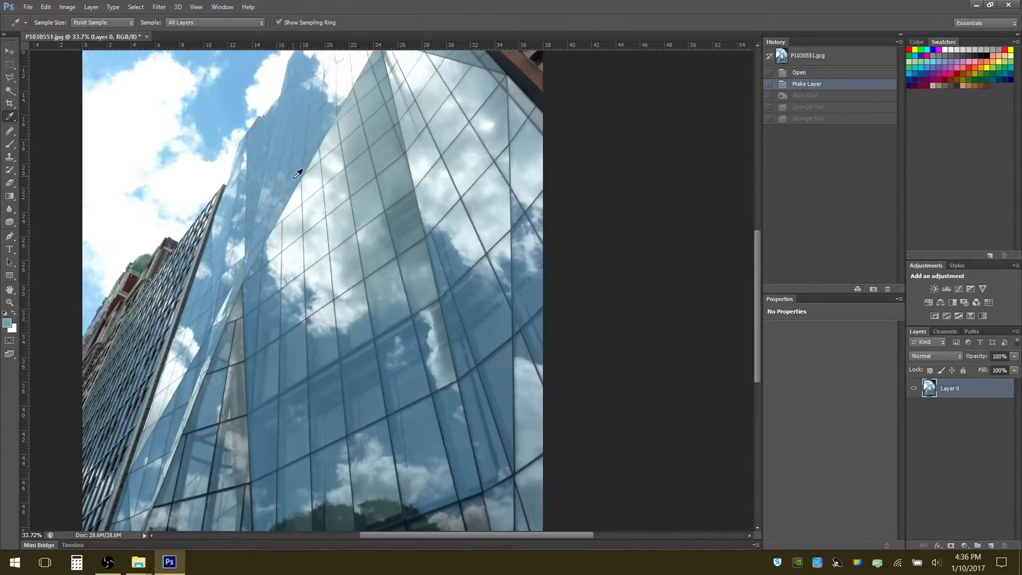
Try sampling colors from the buildings with the Eyedropper and swapping foreground and background, and reset both to their defaults
click(336, 189)
click(15, 314)
click(136, 279)
click(5, 313)
Select the Essentials workspace
click(1015, 24)
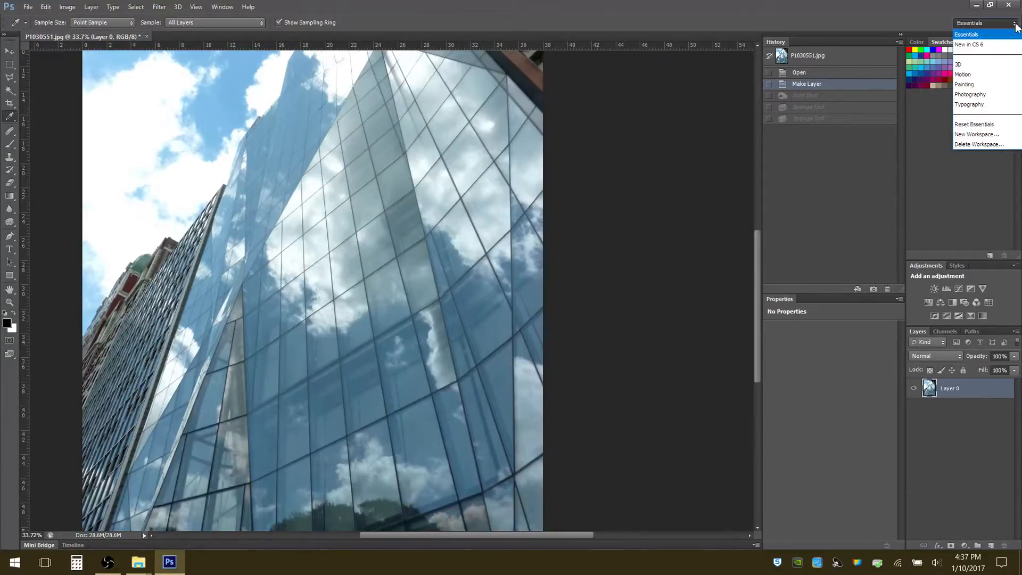
click(974, 35)
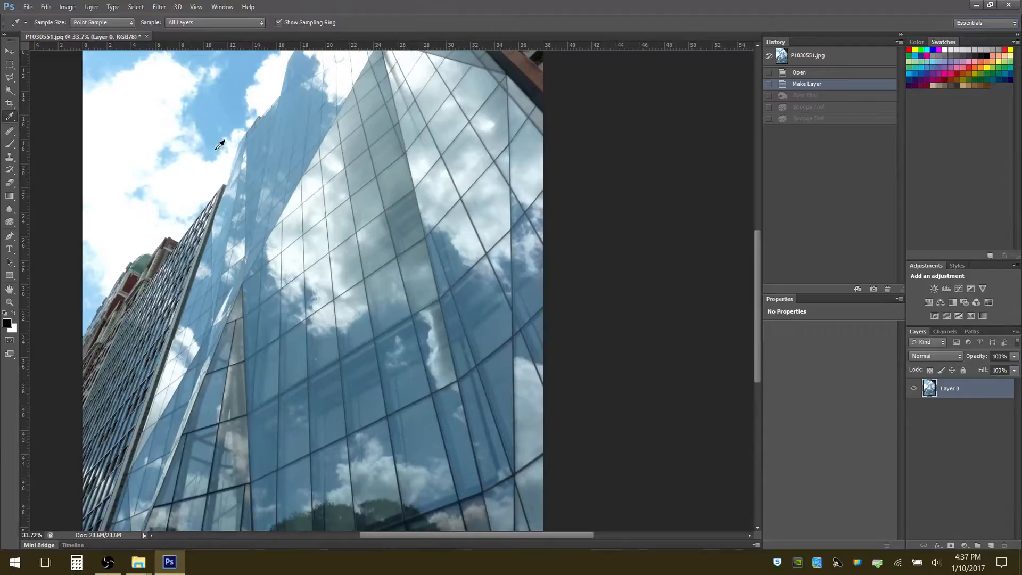
Sample the blue glass near the tower's top as the foreground color and inspect it in the Color Picker without changing it
click(296, 132)
click(7, 323)
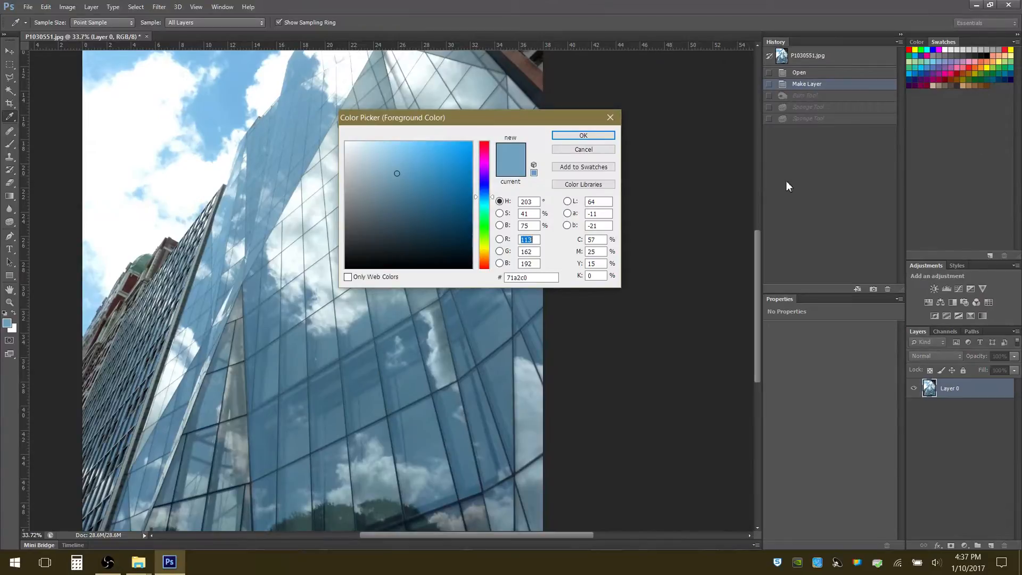
click(575, 150)
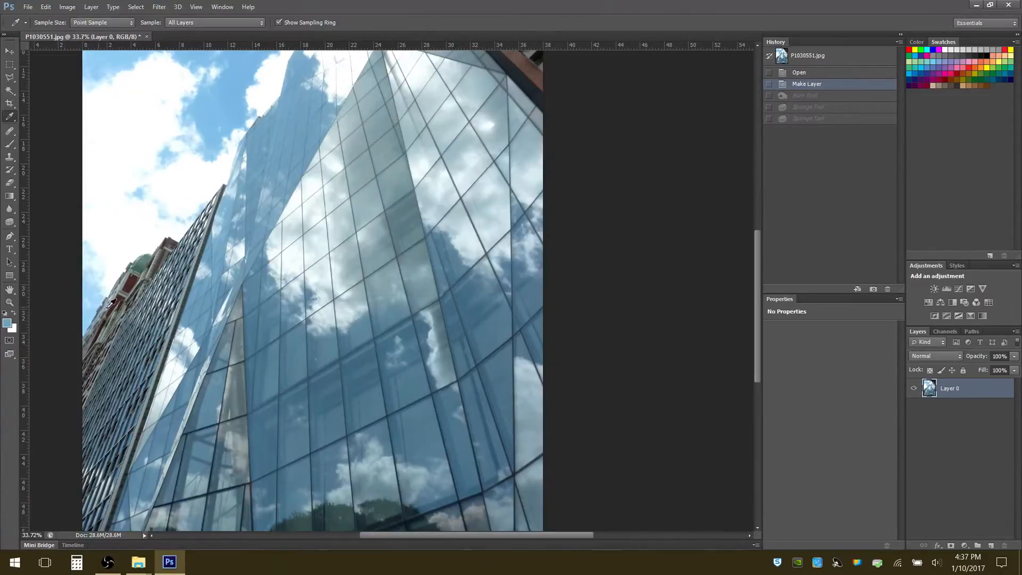
Save the sampled blue foreground color as a swatch under its default name, and add the dark foreground color as another swatch
click(8, 323)
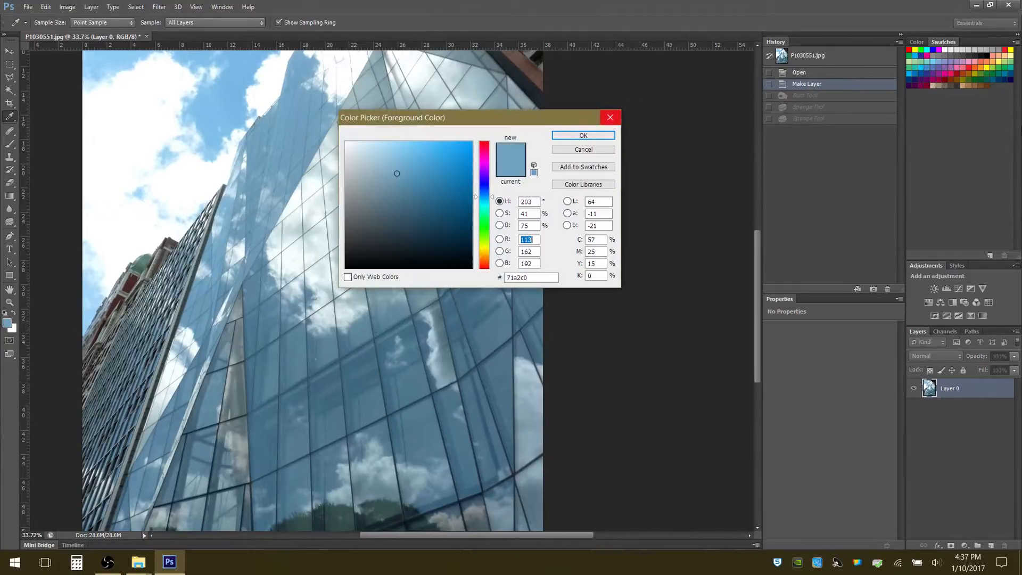
click(596, 138)
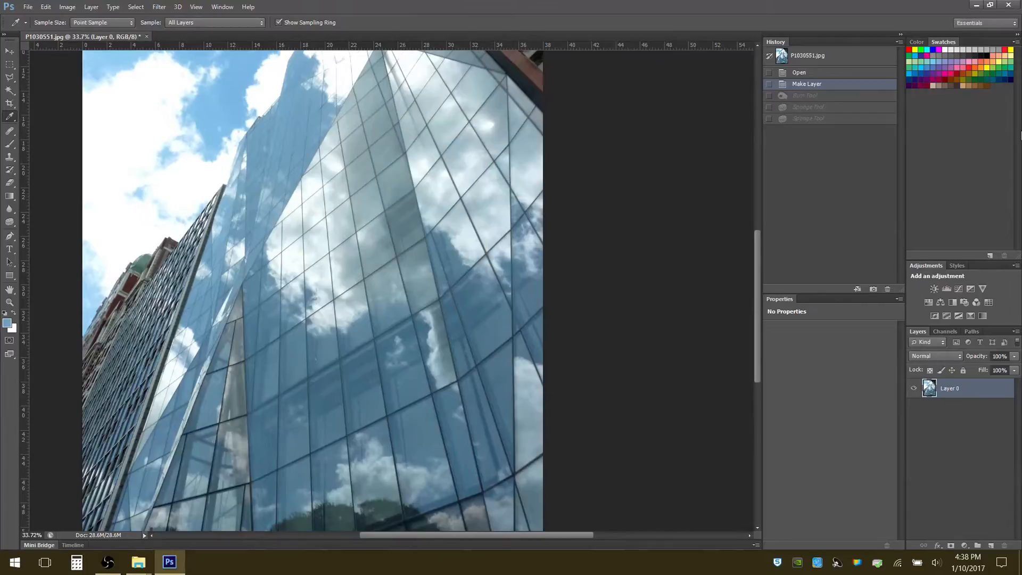
click(961, 126)
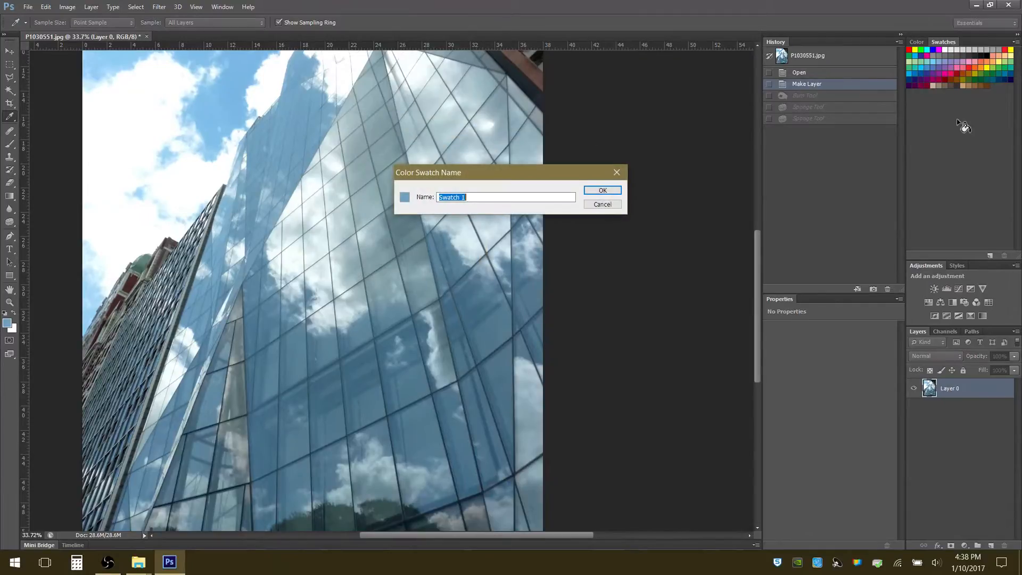
click(603, 192)
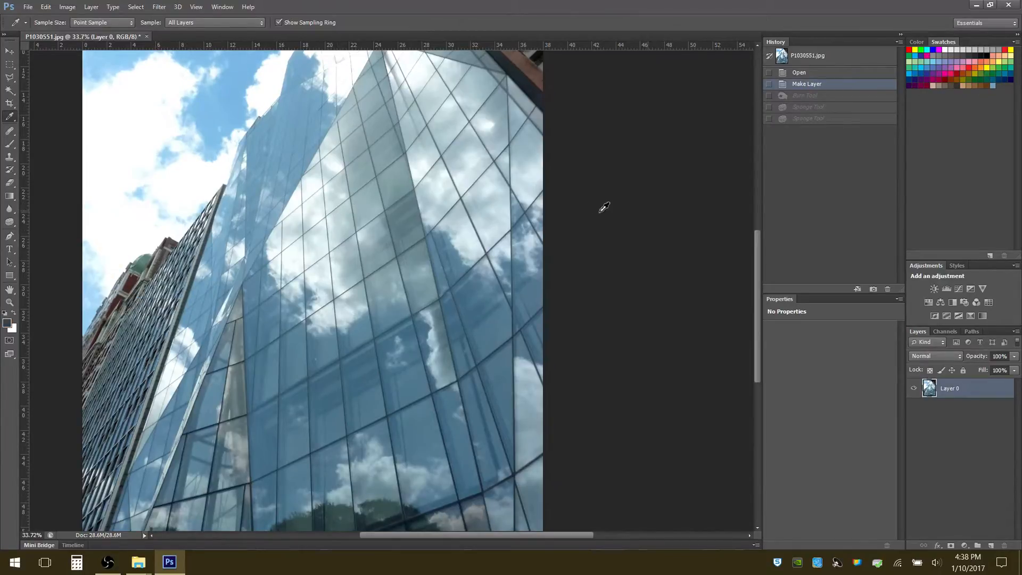
click(947, 143)
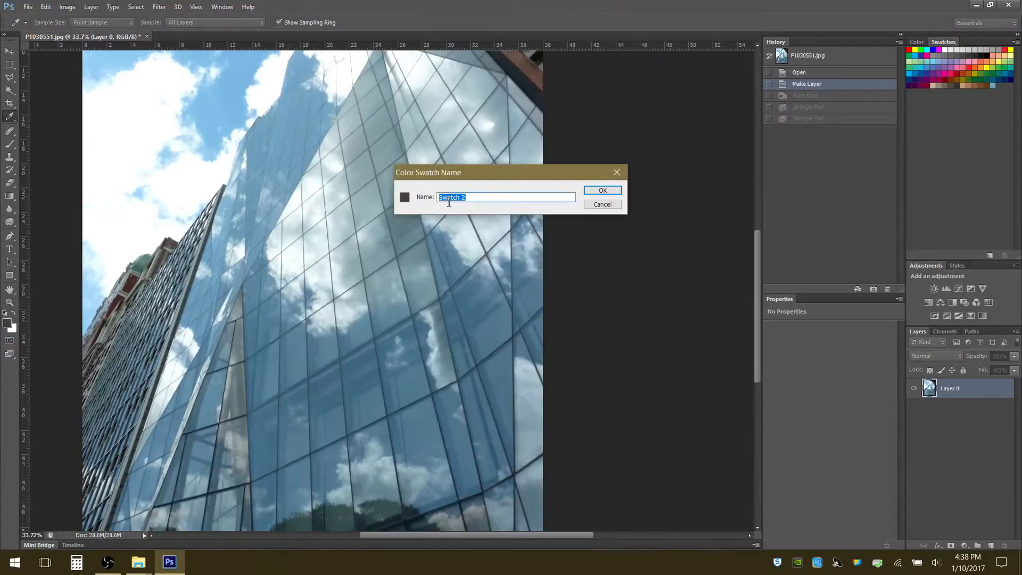
click(602, 190)
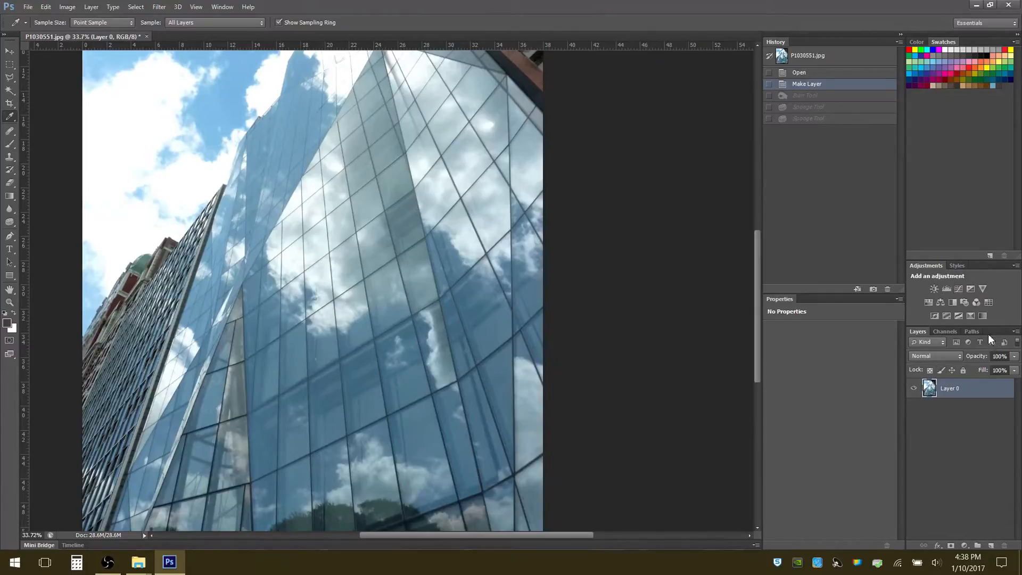
Enlarge the area showing the layer list and activate the Brush tool
drag(990, 326, 989, 237)
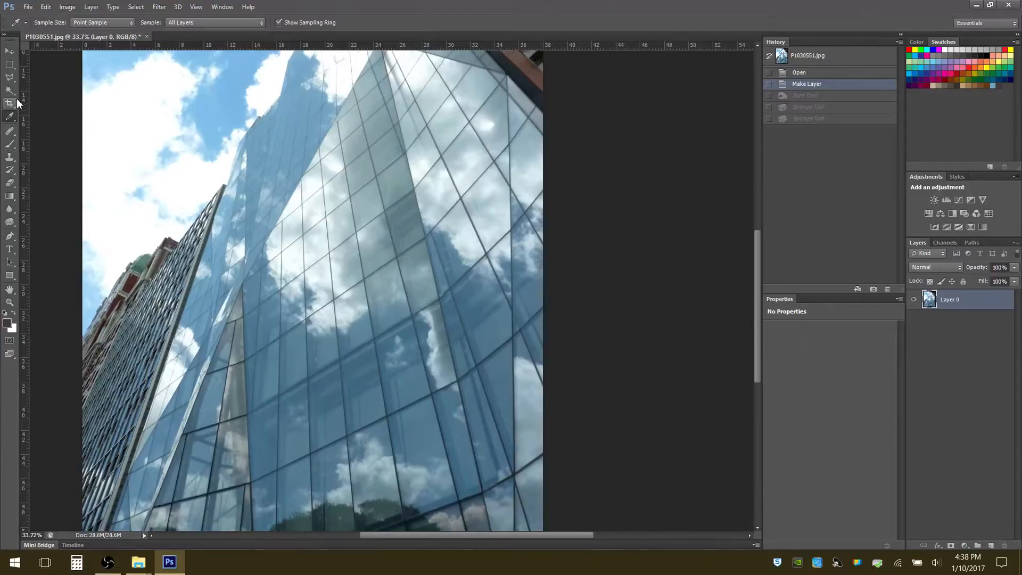
click(13, 150)
mouse_move(314, 176)
mouse_down()
mouse_move(282, 277)
mouse_move(351, 208)
mouse_move(442, 279)
mouse_up()
mouse_move(479, 244)
mouse_down()
mouse_move(431, 159)
mouse_move(282, 228)
mouse_move(436, 383)
mouse_move(277, 383)
mouse_up()
mouse_move(199, 314)
mouse_down()
mouse_move(225, 204)
mouse_move(188, 325)
mouse_move(221, 332)
mouse_move(243, 298)
mouse_up()
mouse_move(341, 303)
mouse_down()
mouse_move(426, 213)
mouse_move(447, 234)
mouse_up()
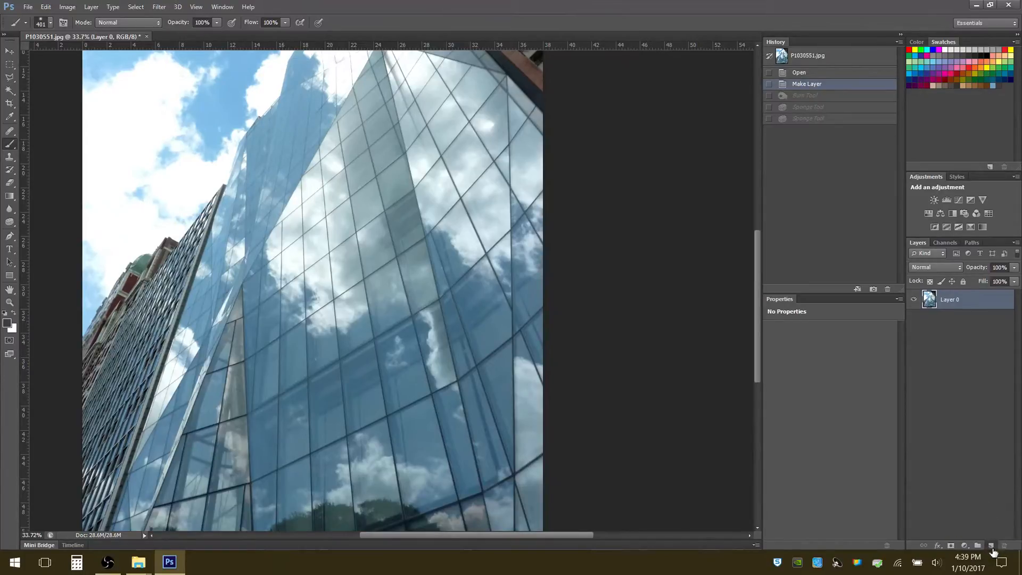
Add a new empty layer above the photo and brush a large dark brown patch on it over the middle of the glass tower
click(991, 547)
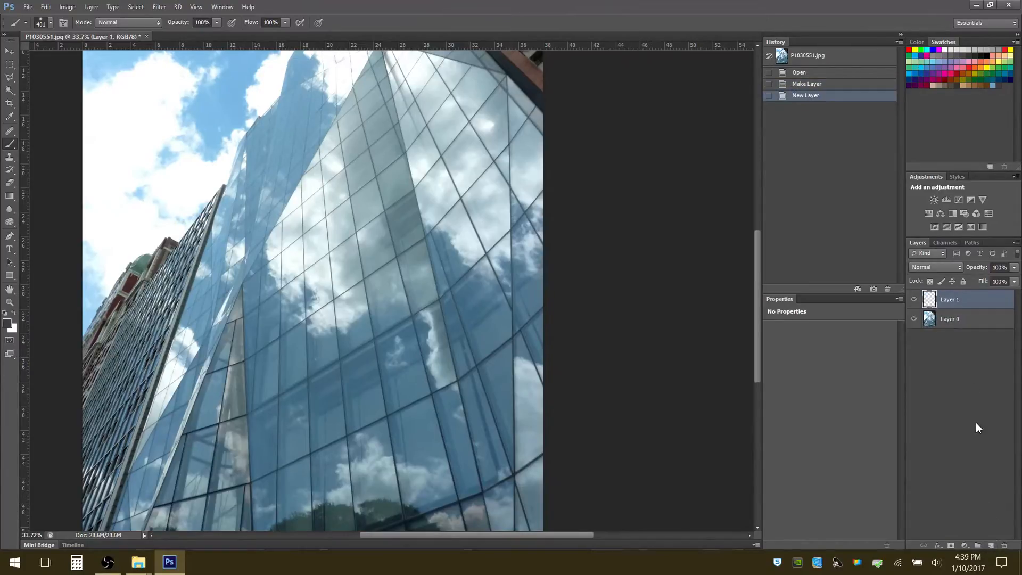
click(961, 321)
click(965, 305)
click(966, 321)
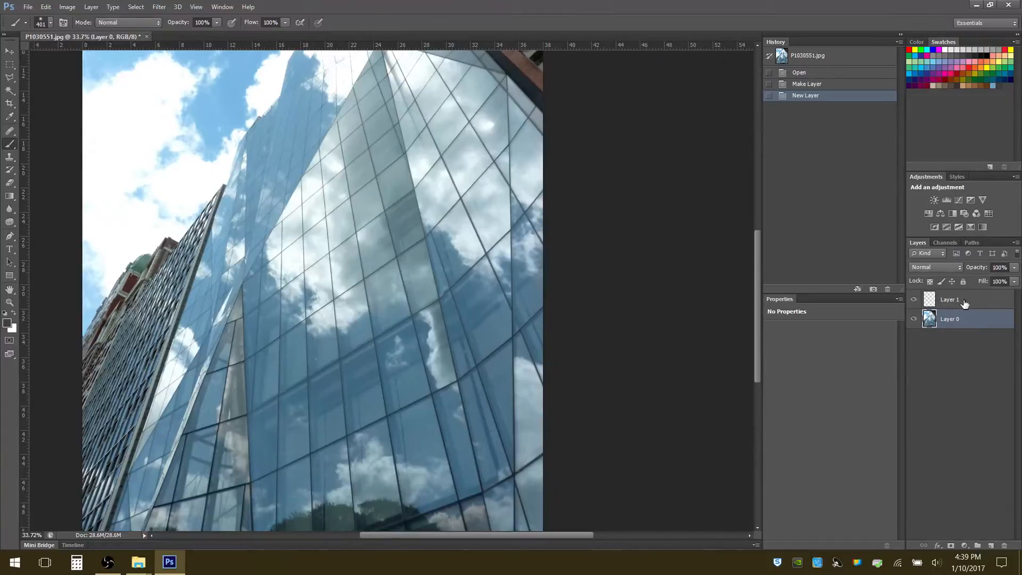
click(964, 302)
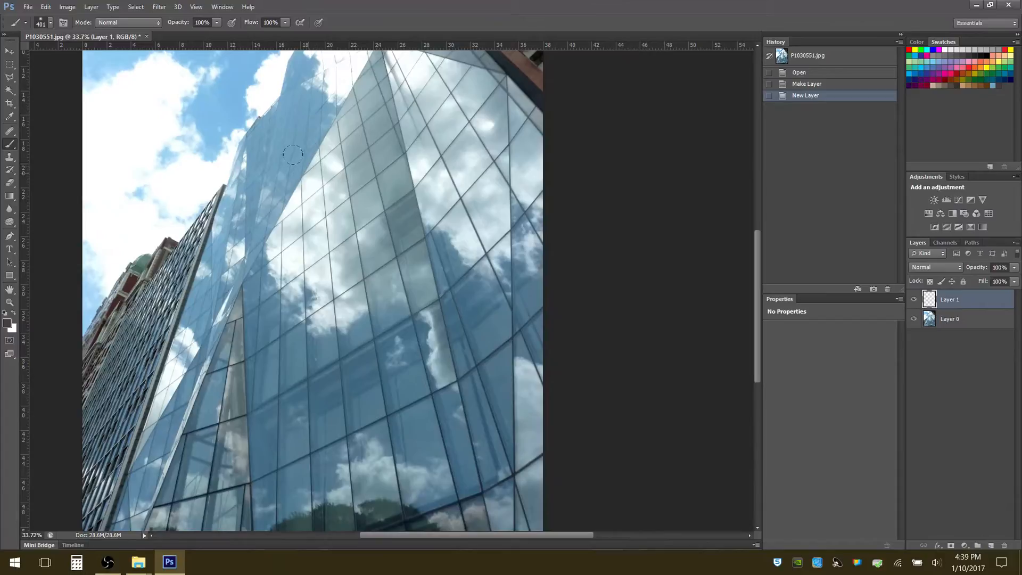
mouse_move(292, 131)
mouse_down()
mouse_move(313, 151)
mouse_move(335, 201)
mouse_move(317, 293)
mouse_move(420, 293)
mouse_move(371, 338)
mouse_move(455, 369)
mouse_move(402, 396)
mouse_move(424, 412)
mouse_move(412, 419)
mouse_move(381, 414)
mouse_move(304, 292)
mouse_move(293, 335)
mouse_up()
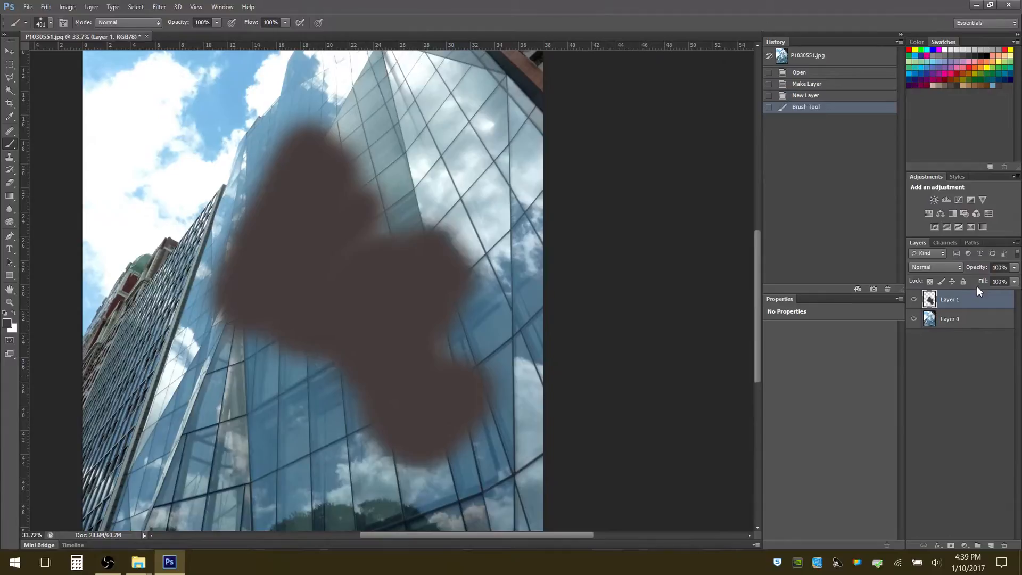
Hide and show the painted layer again, and look through its blending modes without changing the current one
click(914, 300)
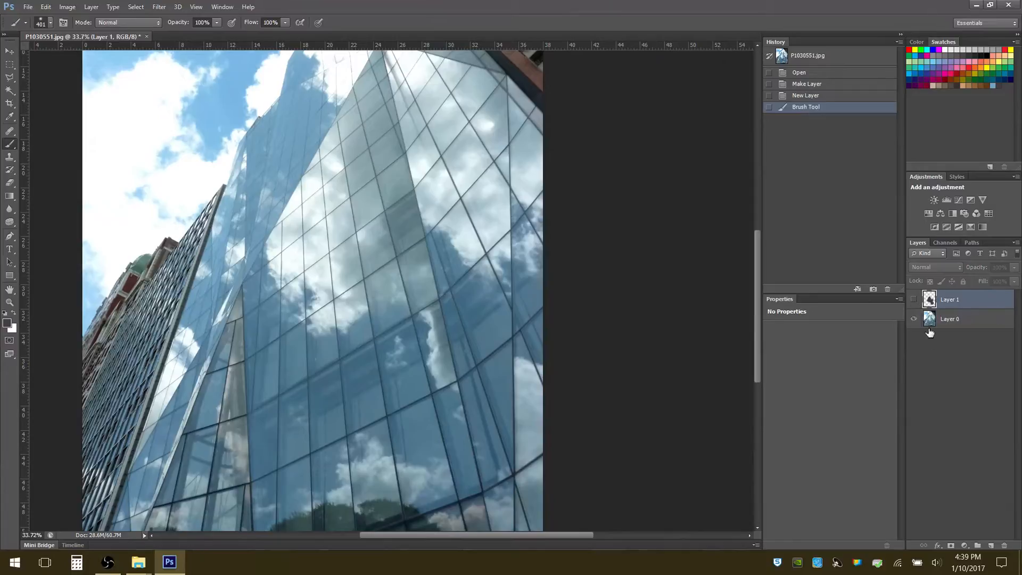
click(914, 301)
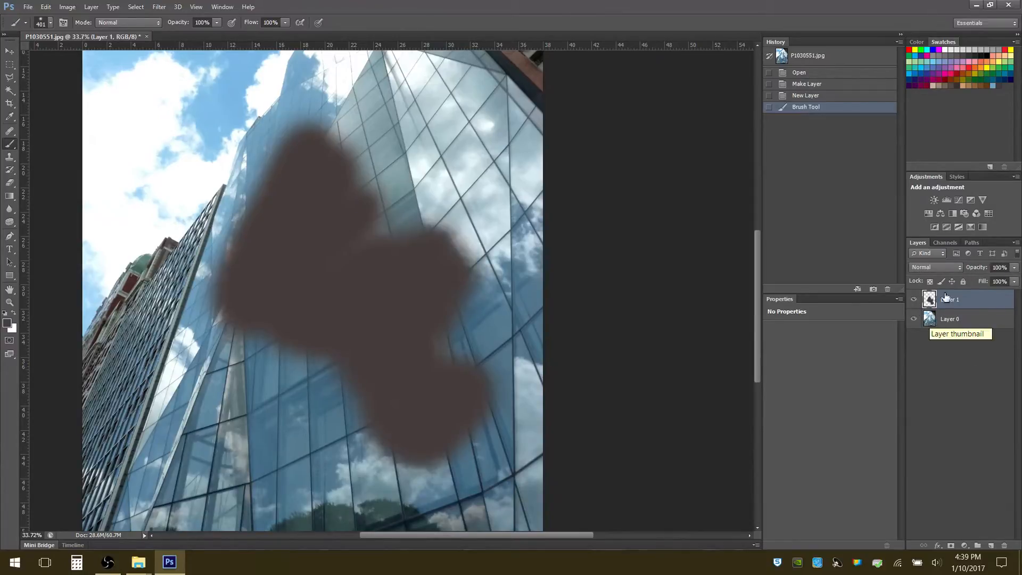
click(954, 268)
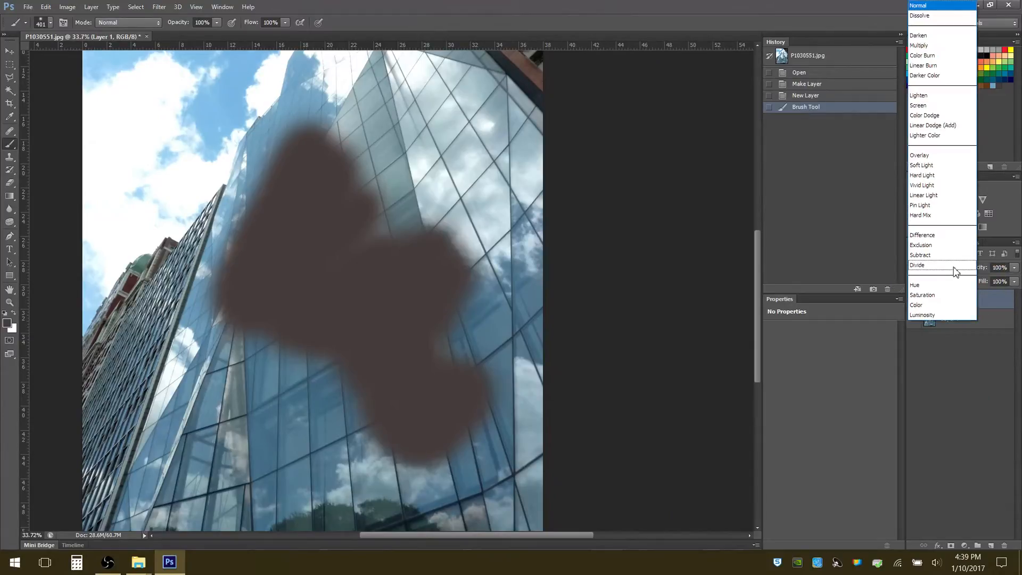
click(952, 390)
Try out opacity and fill changes on the painted layer, and return both to 100%
click(1015, 267)
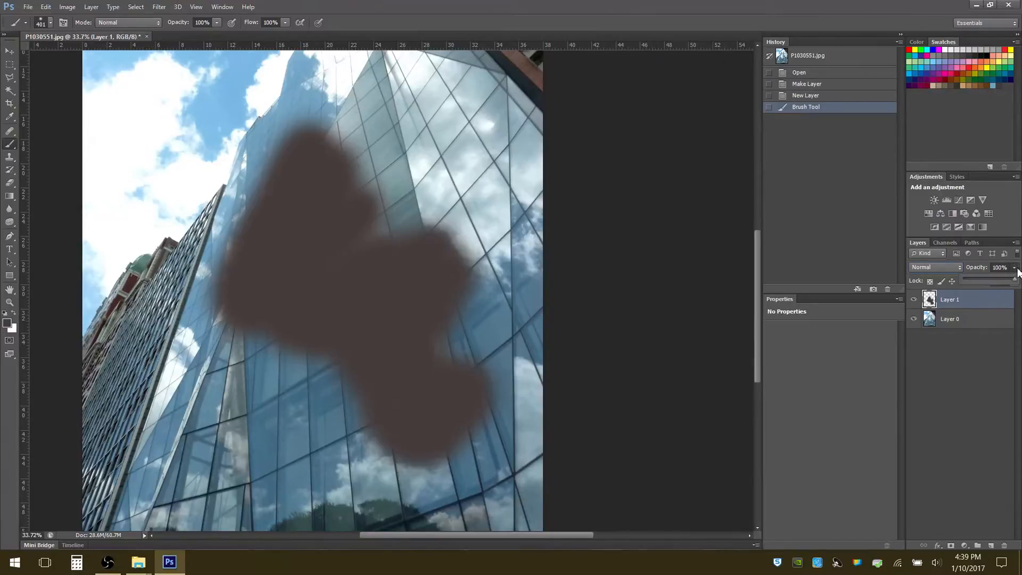
mouse_move(1014, 280)
mouse_down()
mouse_move(977, 281)
mouse_move(1020, 281)
mouse_up()
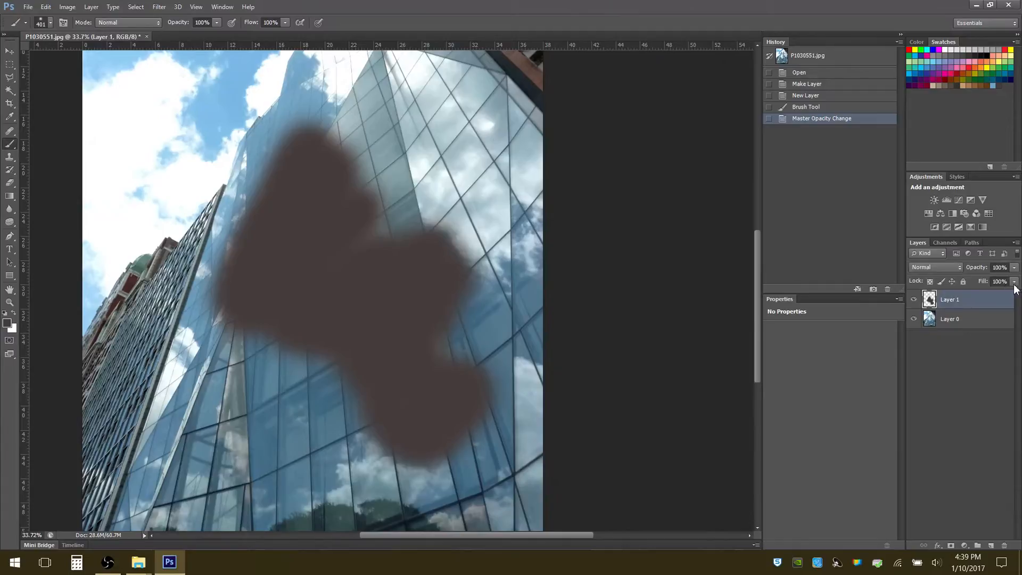
mouse_move(1013, 281)
mouse_down()
mouse_move(1016, 297)
mouse_move(983, 297)
mouse_move(1018, 299)
mouse_up()
click(985, 414)
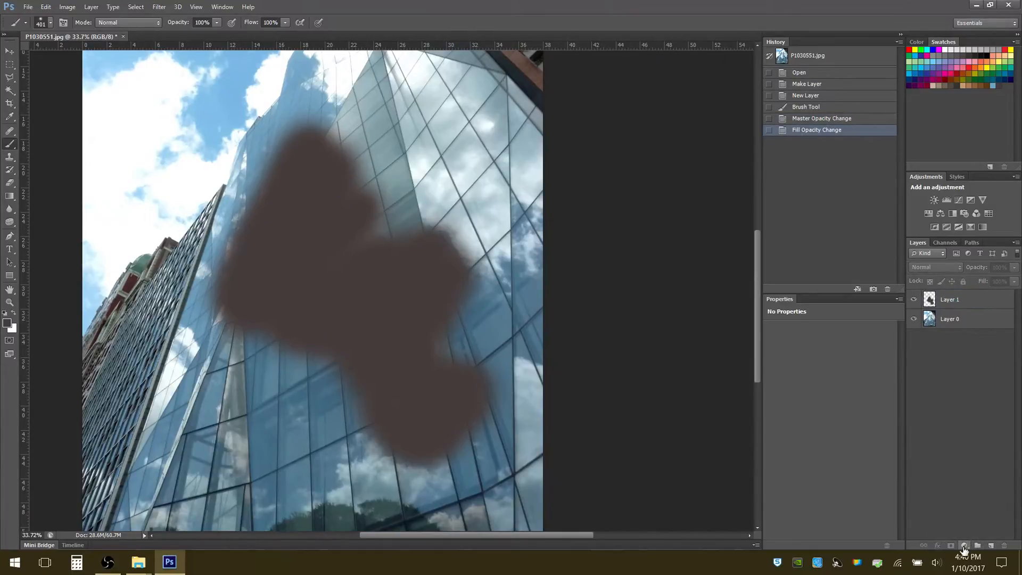
Extend the dark brown paint on Layer 1 over most of the glass tower and set the layer's blending mode to Overlay
click(960, 299)
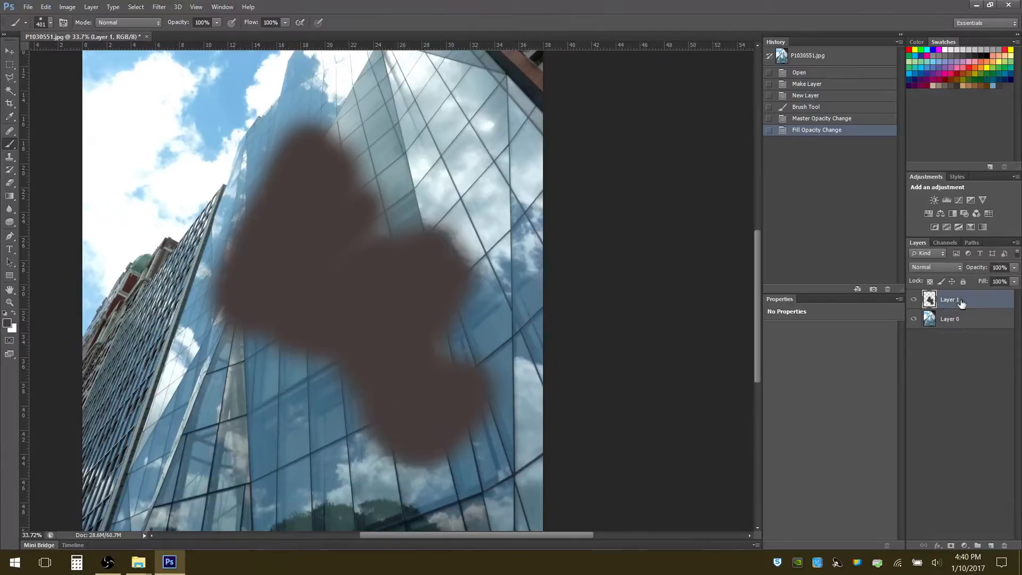
mouse_move(379, 106)
mouse_down()
mouse_move(352, 135)
mouse_move(380, 69)
mouse_move(428, 86)
mouse_move(425, 148)
mouse_move(472, 178)
mouse_move(441, 355)
mouse_move(488, 347)
mouse_move(464, 397)
mouse_move(266, 402)
mouse_move(229, 418)
mouse_move(198, 468)
mouse_move(158, 451)
mouse_move(149, 414)
mouse_move(232, 154)
mouse_move(184, 372)
mouse_move(150, 457)
mouse_move(204, 459)
mouse_move(313, 407)
mouse_move(364, 340)
mouse_move(295, 356)
mouse_move(461, 334)
mouse_up()
drag(416, 292, 405, 282)
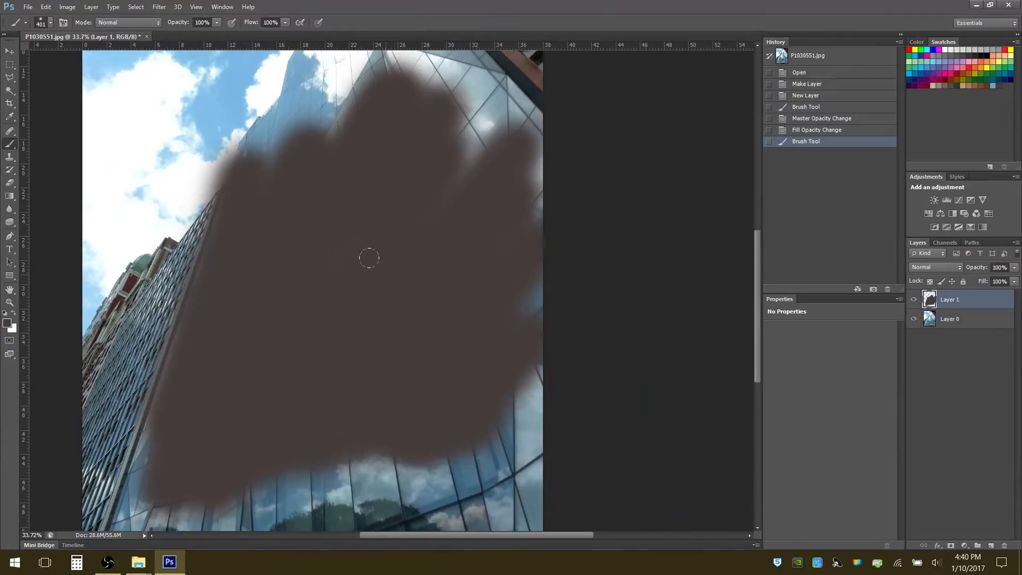
click(959, 267)
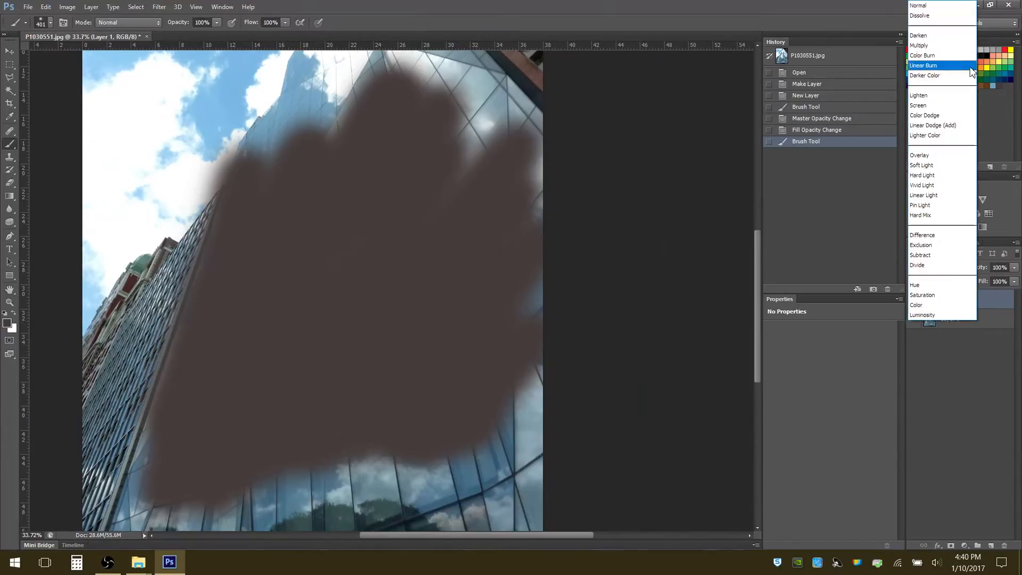
click(928, 155)
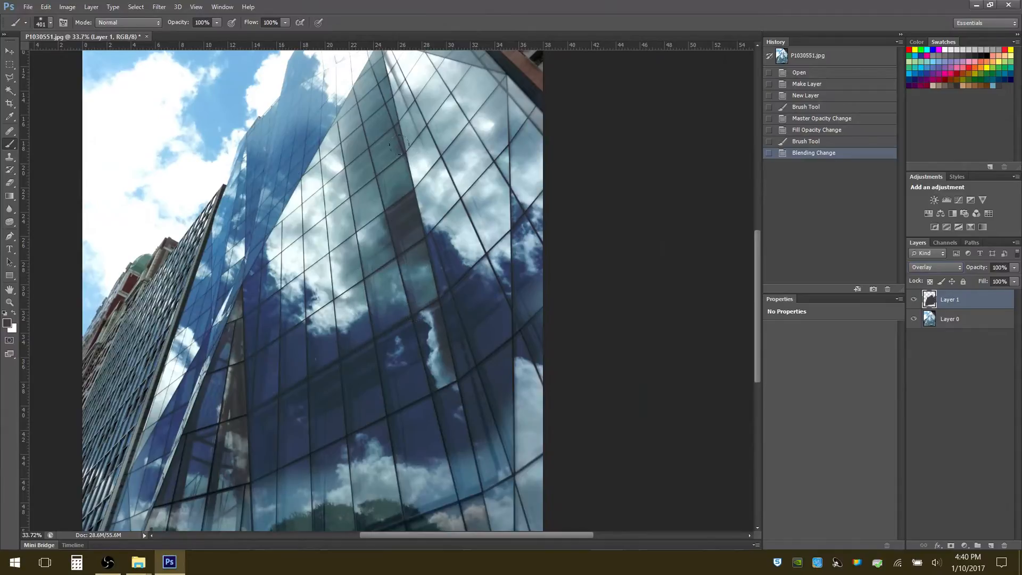
Toggle Layer 1's visibility to compare the Overlay effect with the original photo, and leave the layer hidden
click(914, 299)
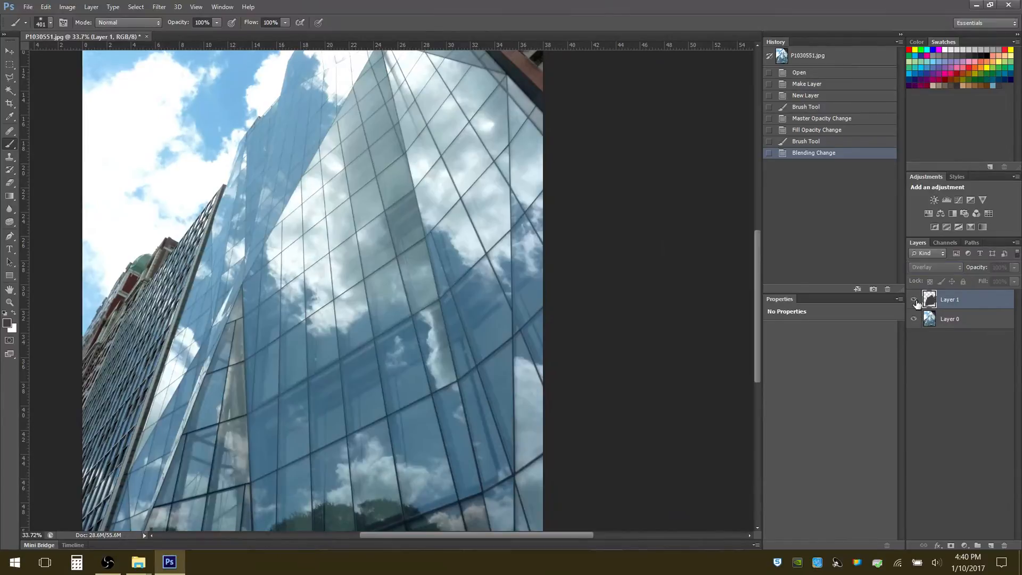
click(913, 299)
click(914, 300)
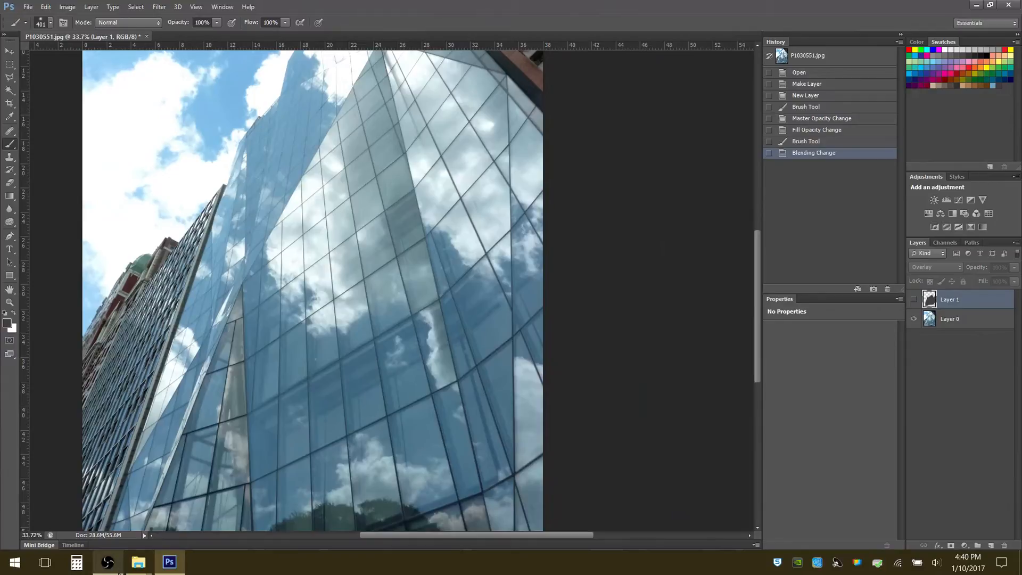
mouse_move(120, 571)
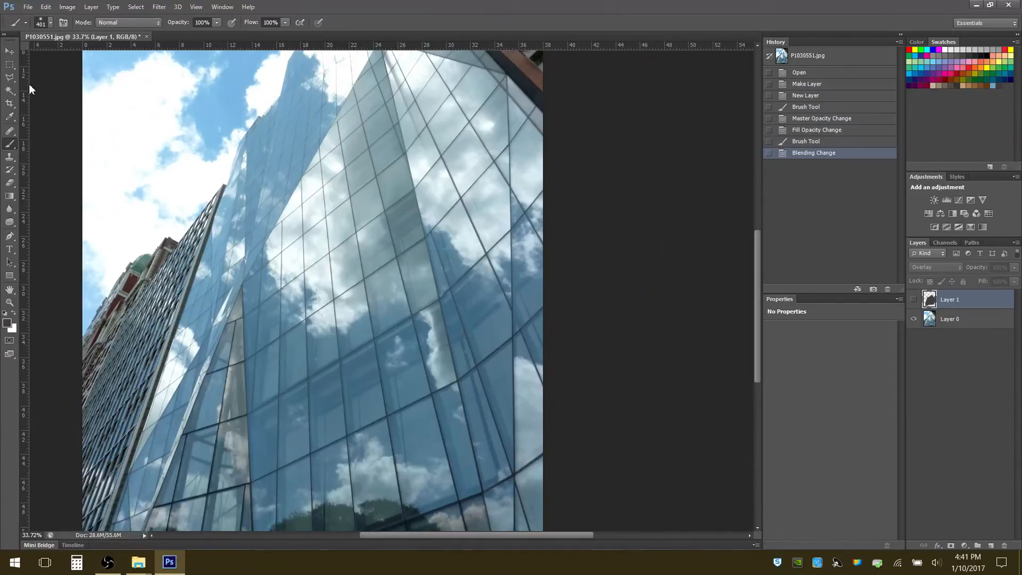
Draw a rectangular marquee selection across the middle of the glass tower and make Layer 0 the active layer
click(10, 64)
drag(251, 169, 443, 268)
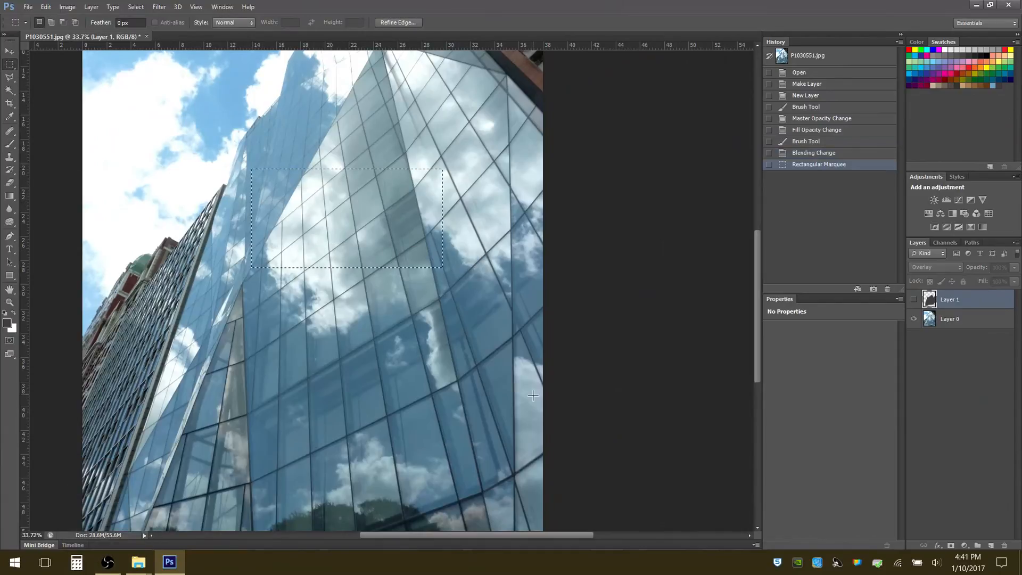
click(159, 7)
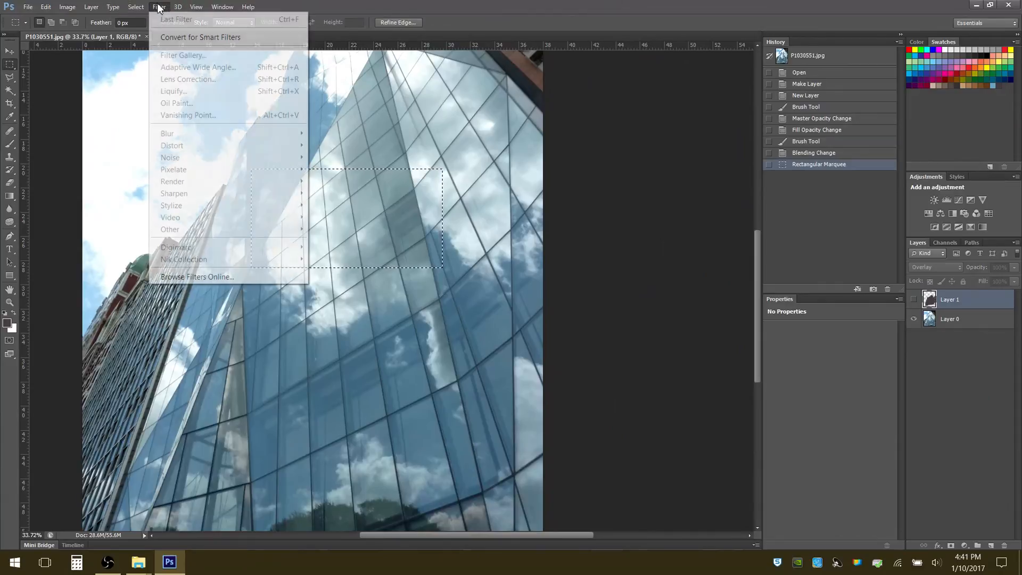
click(967, 321)
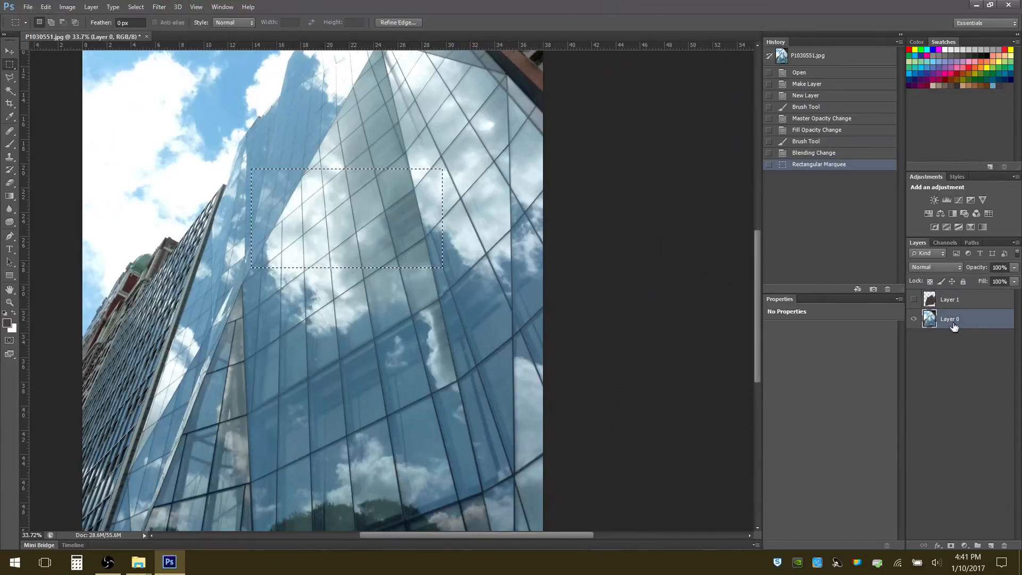
Set up a Motion Blur for the selected area of Layer 0 with an angle of 54° and a distance of 97 pixels
click(159, 7)
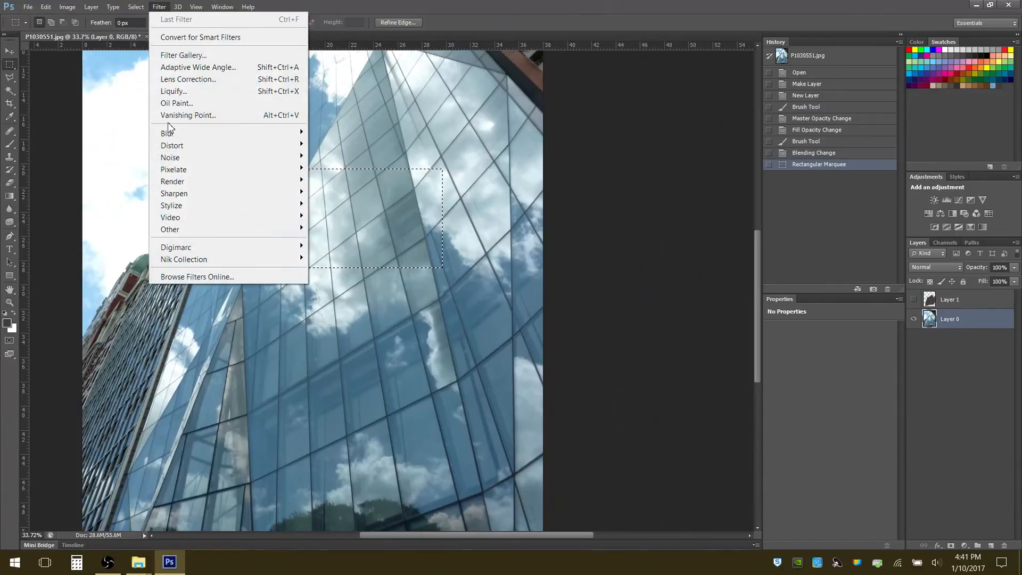
mouse_move(168, 132)
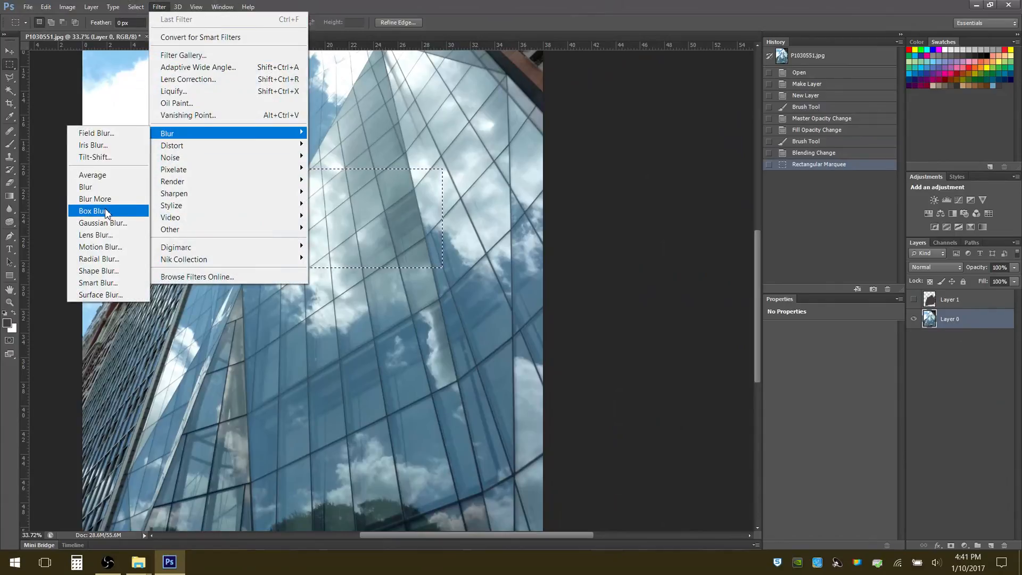
click(107, 246)
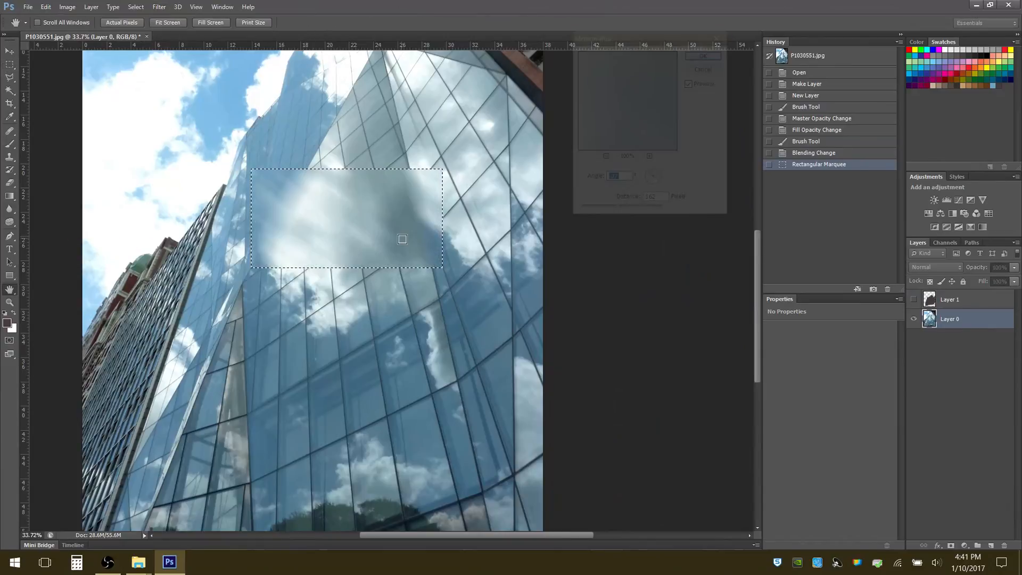
click(661, 176)
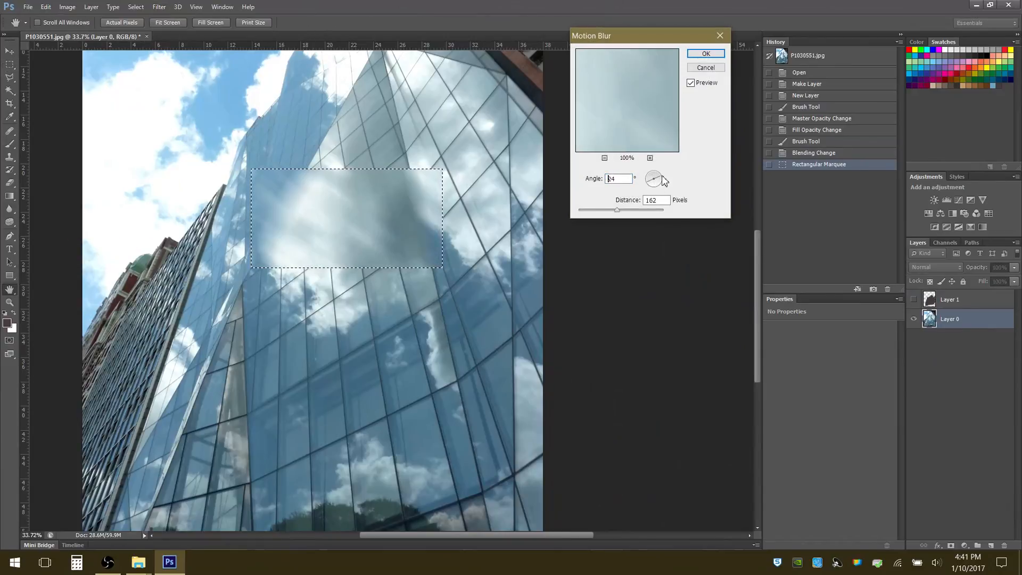
drag(662, 180, 661, 167)
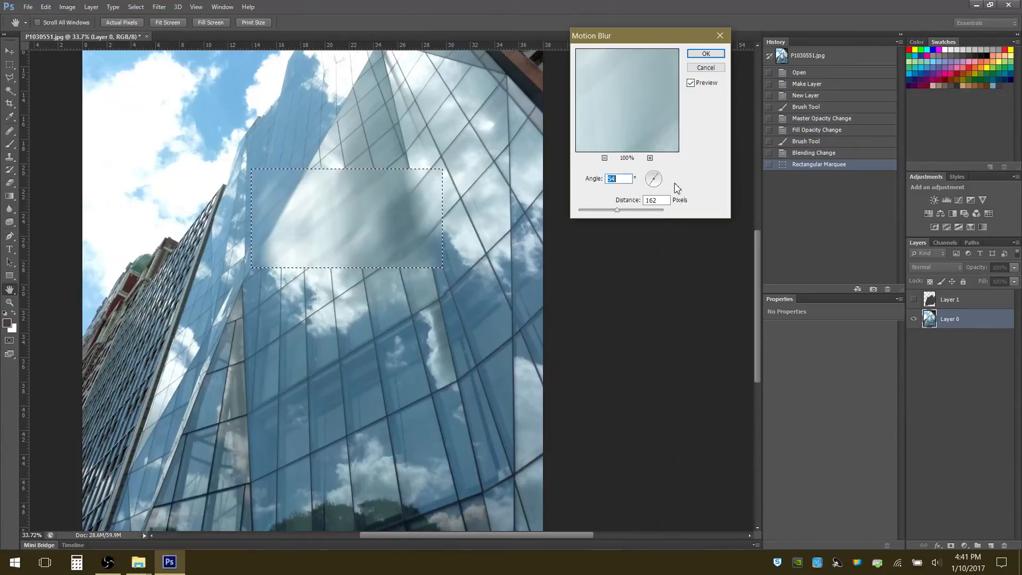
drag(619, 211, 609, 212)
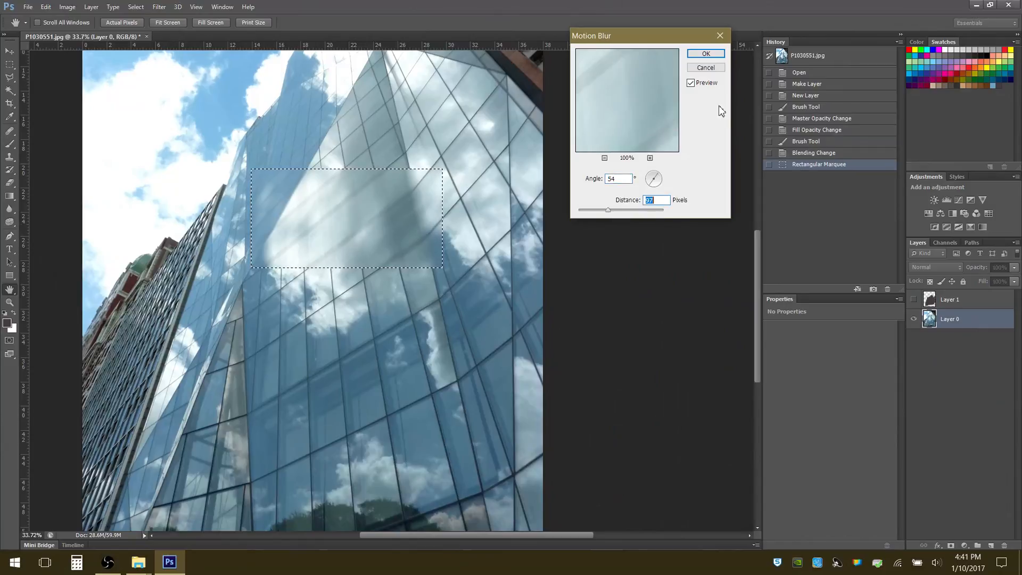
click(107, 562)
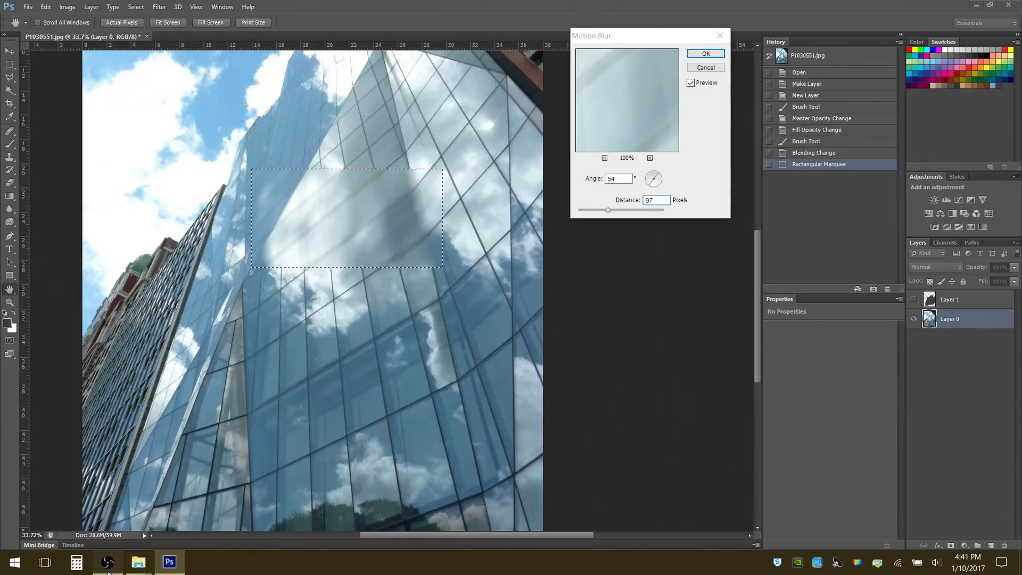